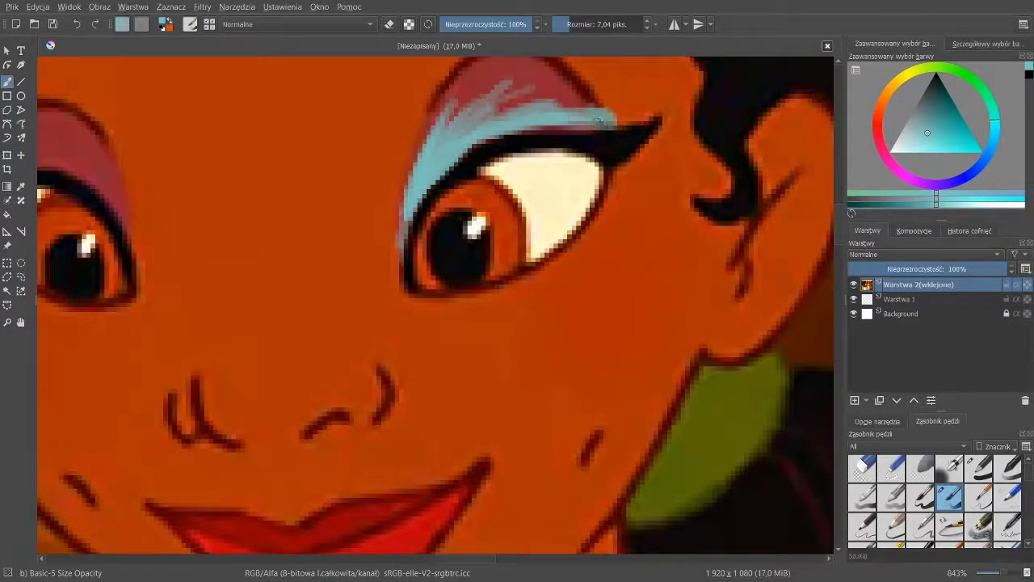
- Paint both of the character's upper eyelids solid light teal over the purple eyeshadow
mouse_move(599, 123)
mouse_down()
mouse_move(527, 127)
mouse_move(562, 200)
mouse_up()
mouse_move(643, 187)
mouse_down()
mouse_move(577, 131)
mouse_move(459, 233)
mouse_move(558, 188)
mouse_move(569, 154)
mouse_move(601, 166)
mouse_up()
drag(490, 194, 748, 171)
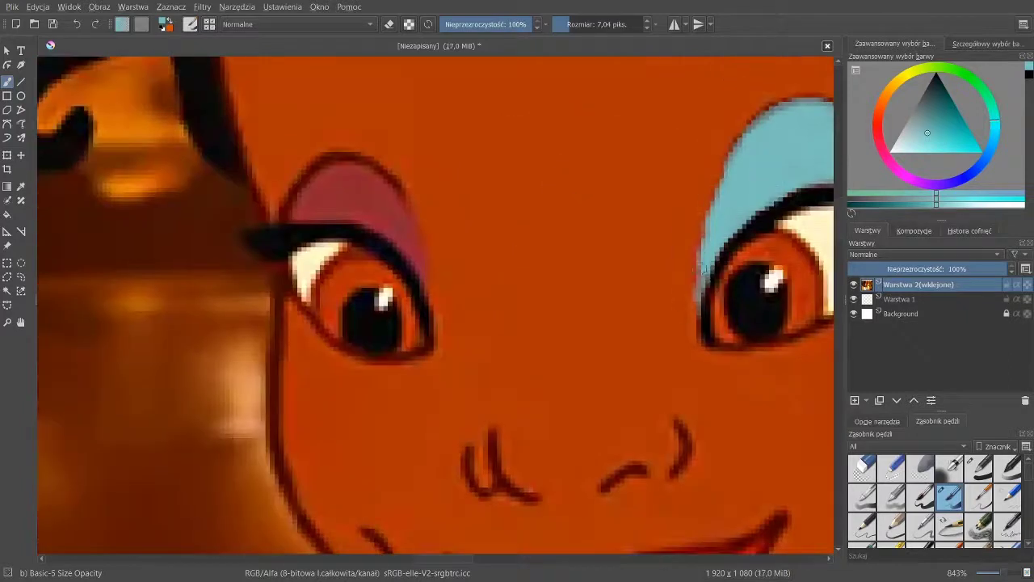
mouse_move(391, 213)
mouse_down()
mouse_move(420, 279)
mouse_move(407, 210)
mouse_move(411, 238)
mouse_move(354, 224)
mouse_move(382, 211)
mouse_move(421, 146)
mouse_move(379, 182)
mouse_move(299, 217)
mouse_move(347, 194)
mouse_move(327, 225)
mouse_up()
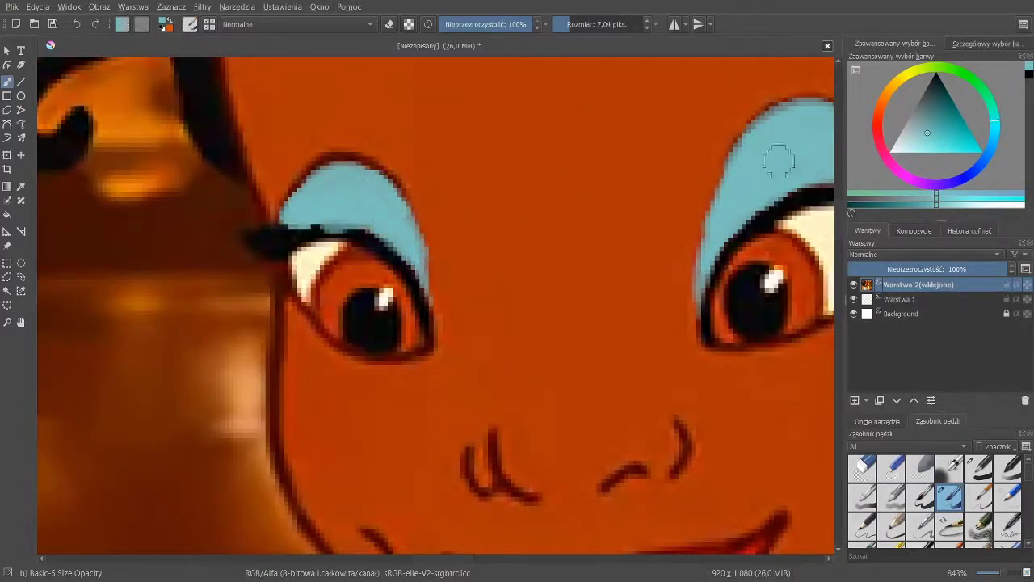
- Shade the outer corners and lash-line edges of both teal eyelids with progressively darker teal strokes
click(940, 100)
drag(317, 181, 284, 217)
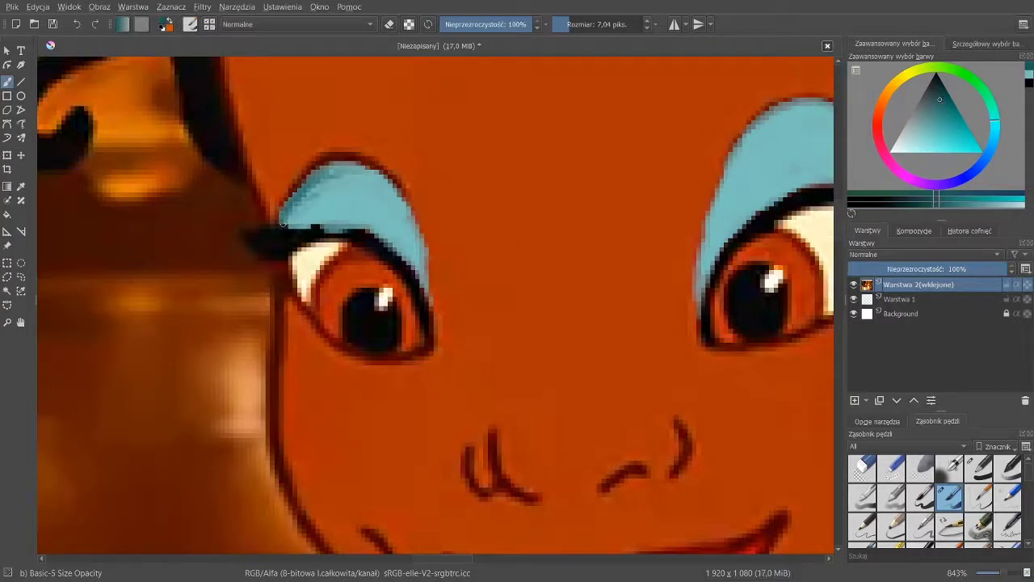
mouse_move(422, 270)
mouse_down()
mouse_move(329, 225)
mouse_move(319, 200)
mouse_move(302, 214)
mouse_up()
drag(768, 273, 639, 285)
mouse_move(572, 310)
mouse_down()
mouse_move(617, 207)
mouse_move(734, 190)
mouse_move(725, 144)
mouse_move(774, 189)
mouse_move(729, 181)
mouse_up()
click(939, 85)
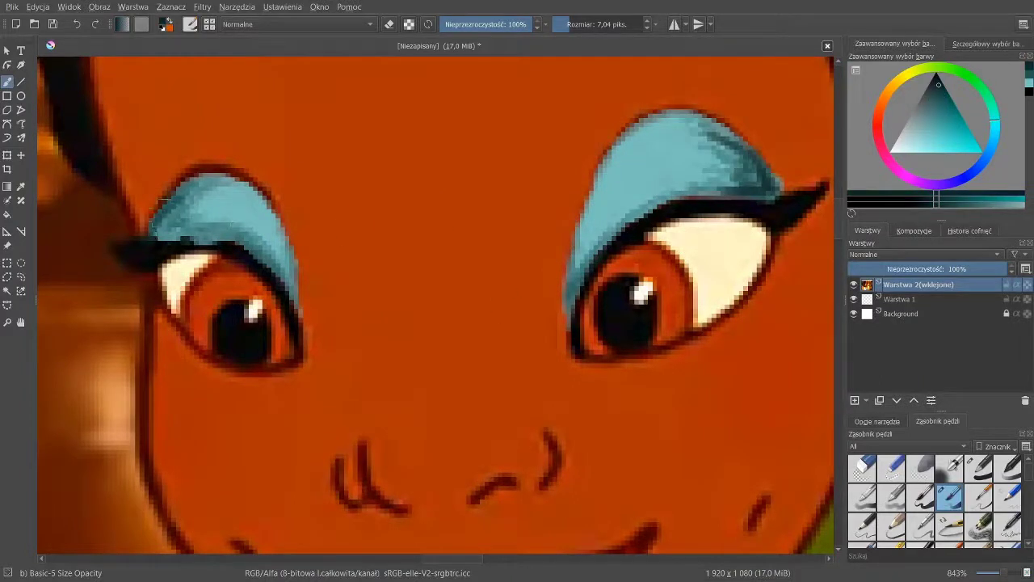
mouse_move(164, 202)
mouse_down()
mouse_move(195, 236)
mouse_move(189, 186)
mouse_up()
mouse_move(467, 261)
mouse_down()
mouse_move(483, 274)
mouse_move(485, 236)
mouse_up()
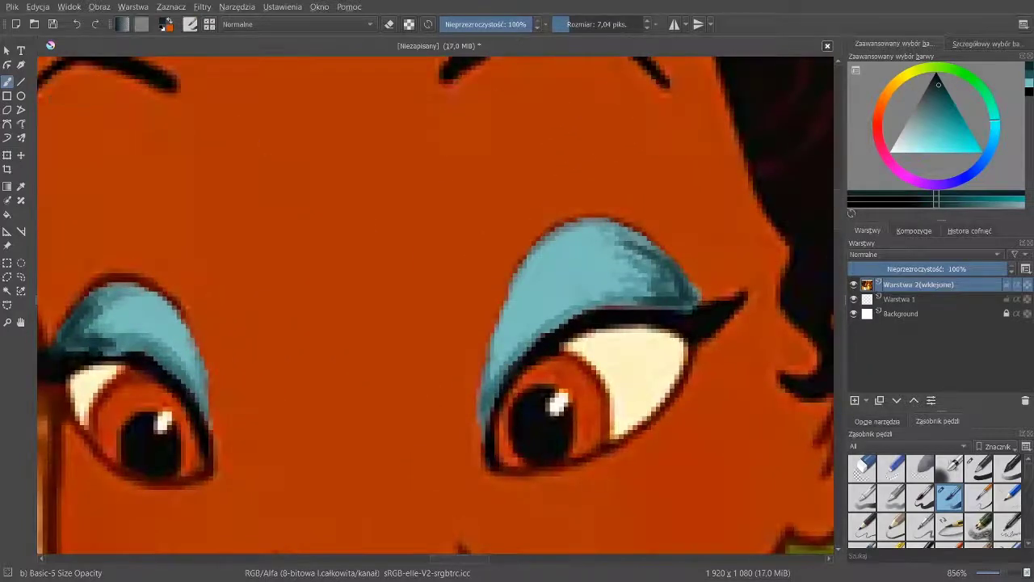
- Smooth the dark teal shading on the eyelids using the Blender Blur brush at 5.24 px
scroll(1020, 489, down, 3)
click(919, 467)
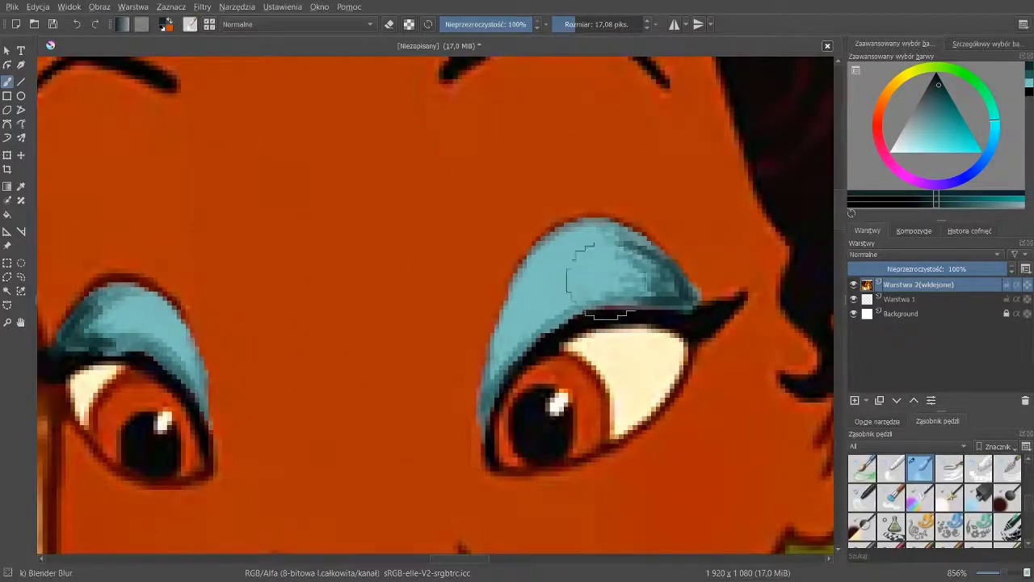
drag(602, 281, 638, 243)
click(571, 23)
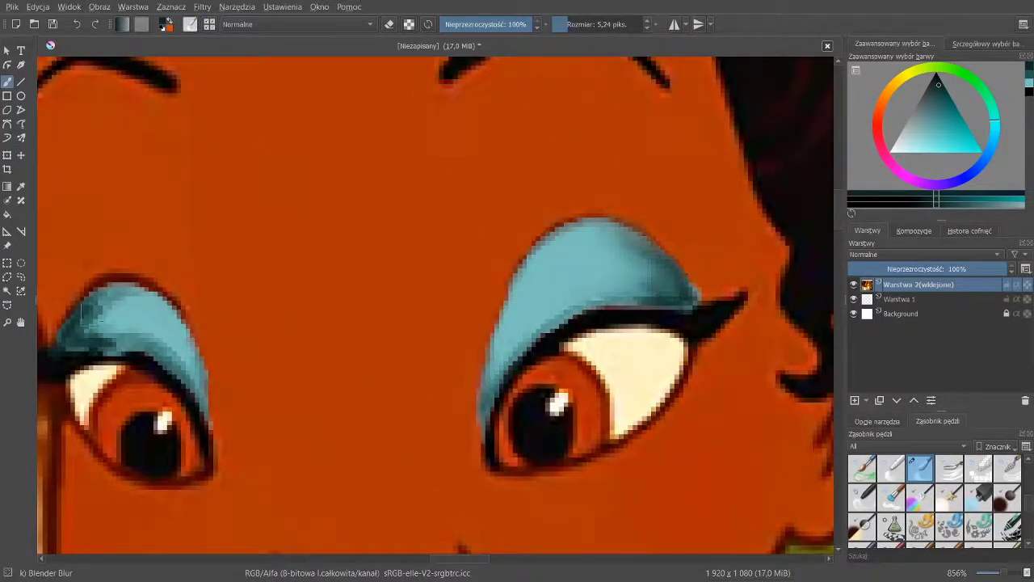
- Add pale teal highlight streaks to both eyelids with the Basic-5 Size Opacity brush
click(911, 148)
scroll(937, 497, up, 5)
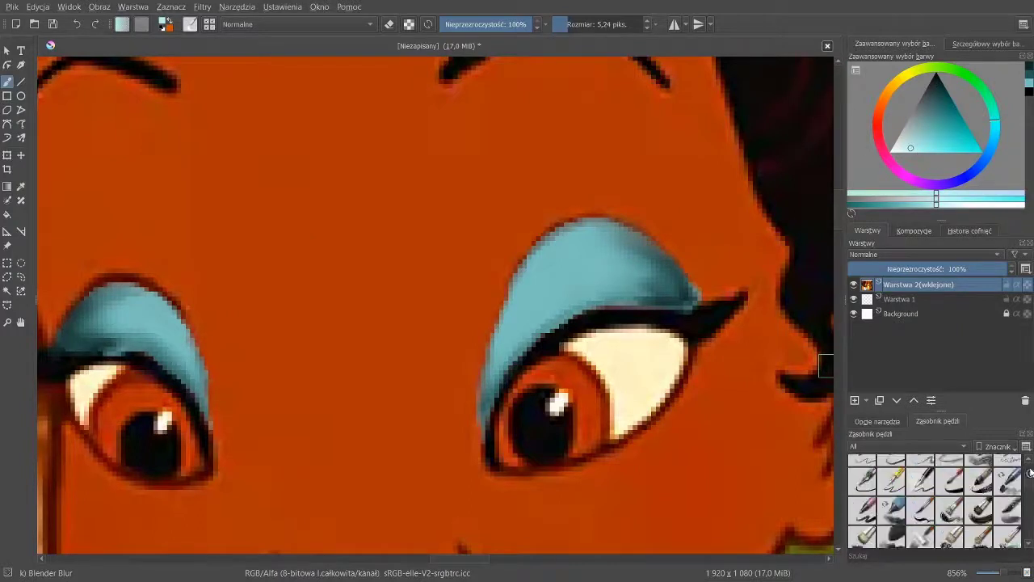
click(950, 495)
drag(556, 253, 510, 348)
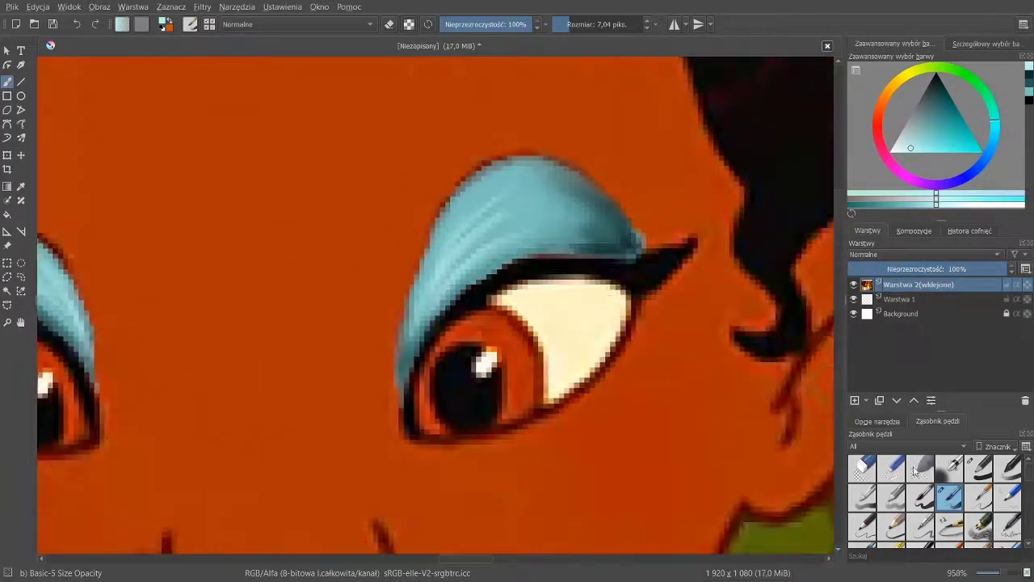
- Draw thick black winged eyeliner, upper lashes and a lower lid line on the right-hand eye with the Basic-5 Size brush
click(921, 495)
key(d)
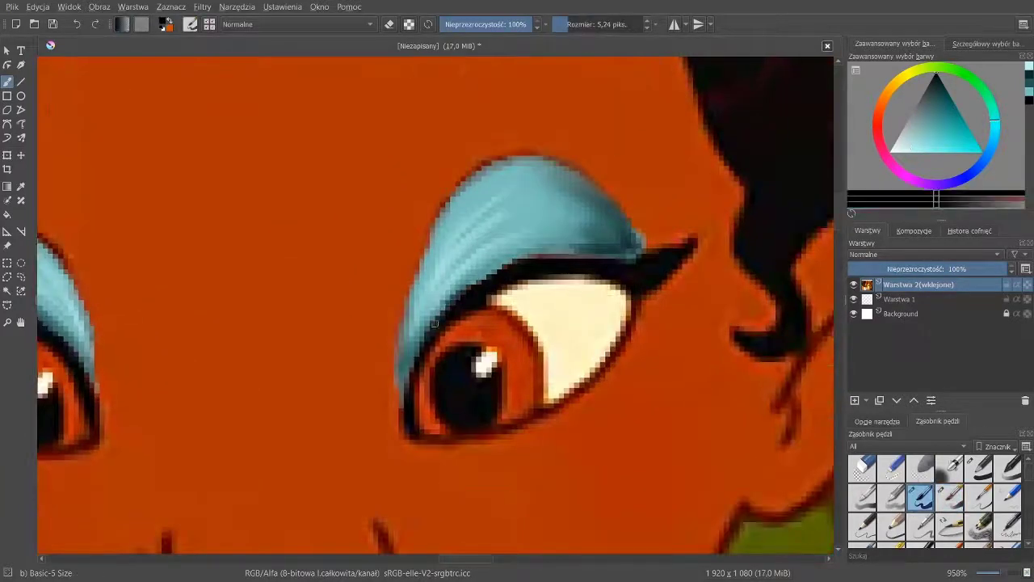
drag(434, 324, 409, 384)
mouse_move(408, 437)
mouse_down()
mouse_move(425, 340)
mouse_move(537, 242)
mouse_move(706, 221)
mouse_move(658, 258)
mouse_move(707, 201)
mouse_move(629, 273)
mouse_move(661, 230)
mouse_move(470, 293)
mouse_up()
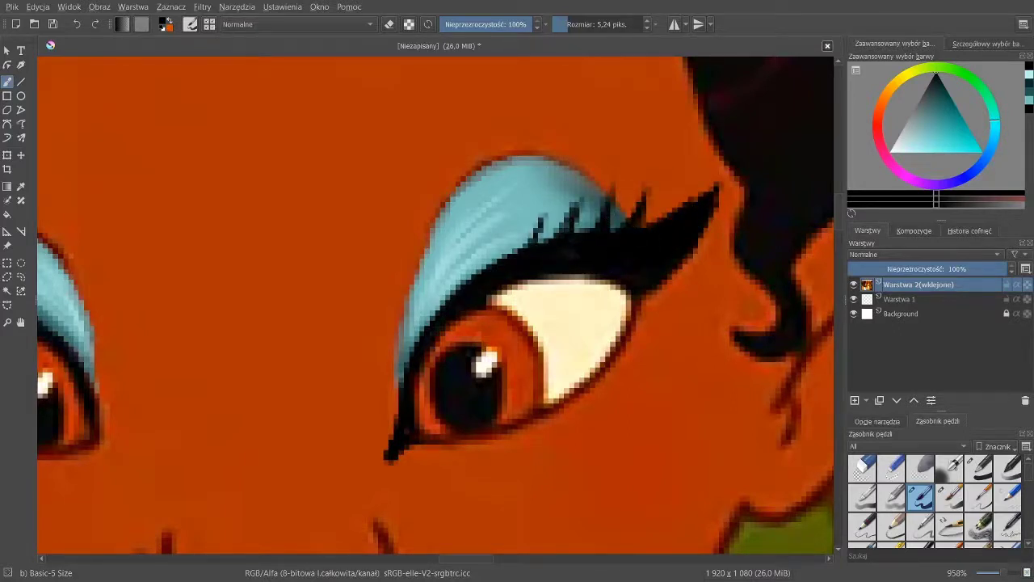
drag(666, 279, 604, 381)
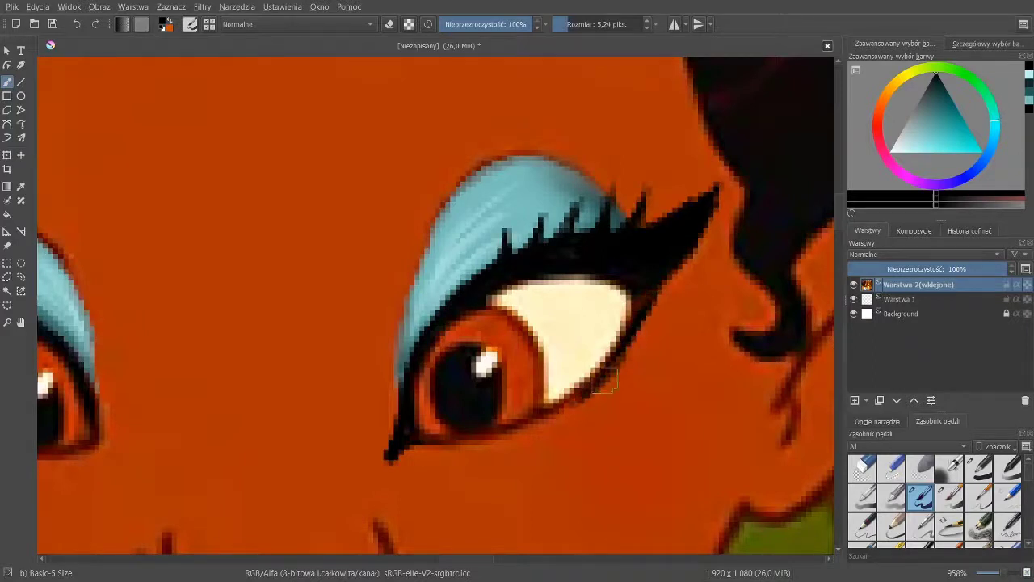
- Paint a dark teal shadow beneath the right-hand eye's lower lid with the Basic-5 Size Opacity brush
click(943, 97)
click(949, 494)
drag(653, 311, 627, 374)
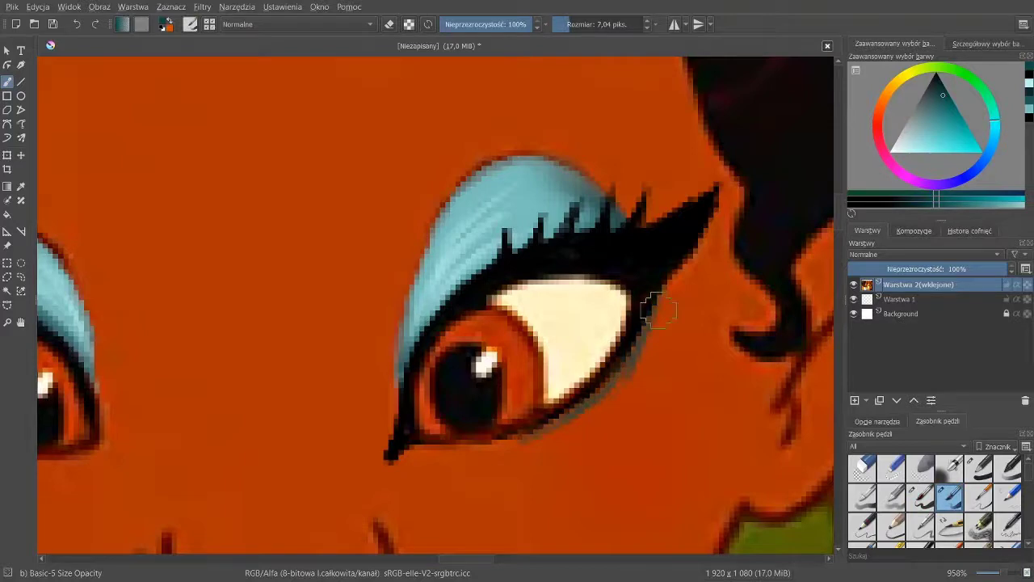
scroll(656, 387, down, 2)
scroll(662, 372, up, 4)
drag(623, 326, 665, 225)
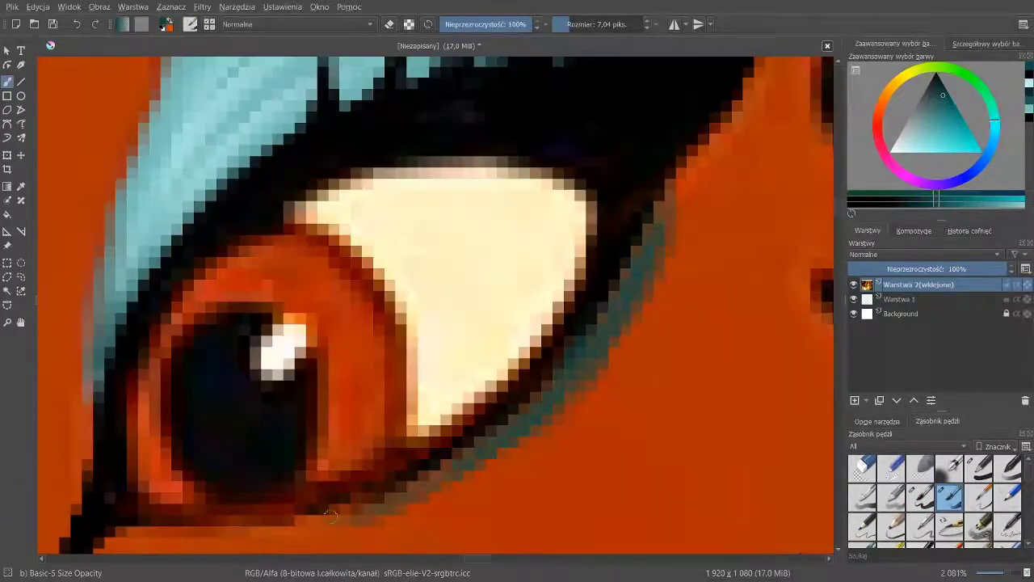
- Draw short black lower lashes on the right-hand eye with the Basic-5 Size brush
click(920, 494)
key(d)
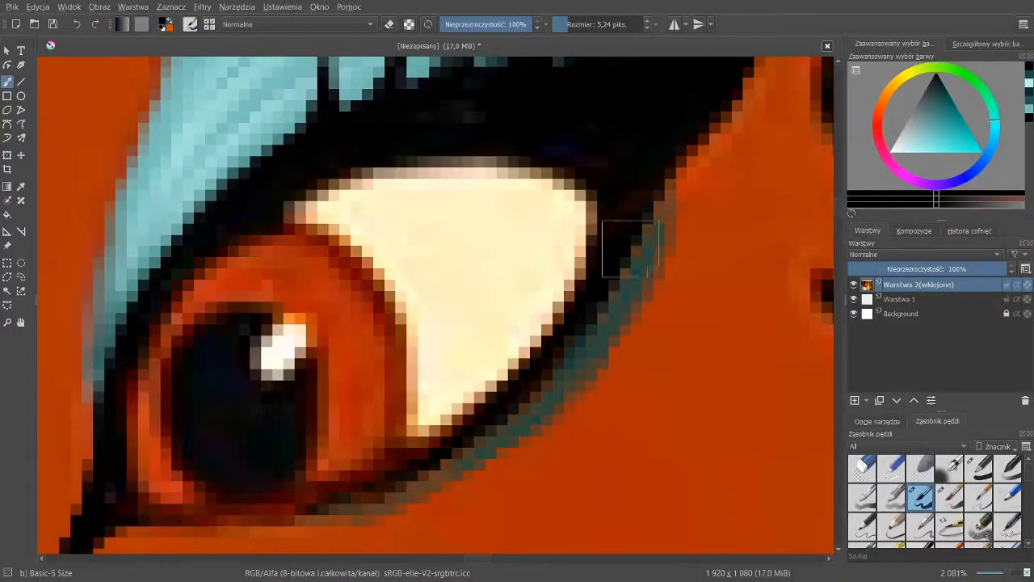
scroll(654, 404, down, 6)
scroll(626, 295, up, 5)
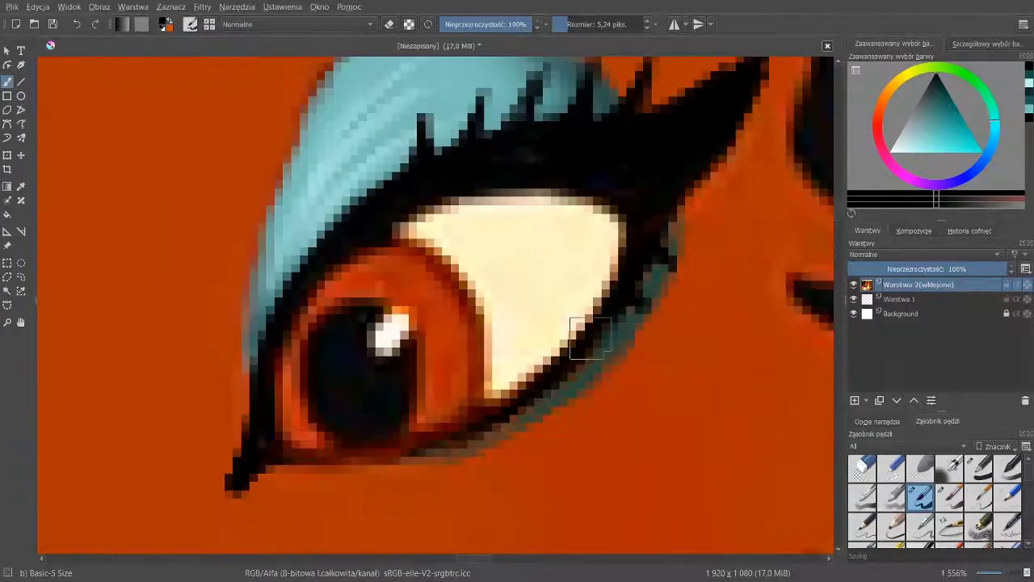
scroll(670, 224, down, 6)
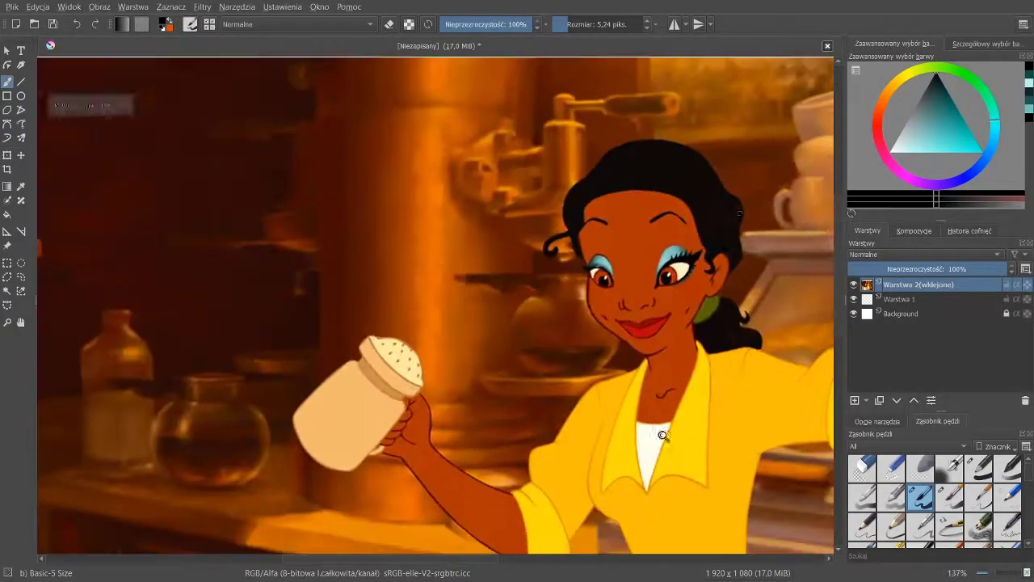
- Draw thick black eyeliner, upper lashes and a lower lid line on the left-hand eye, undoing the unwanted strokes
scroll(619, 232, up, 4)
scroll(455, 347, up, 2)
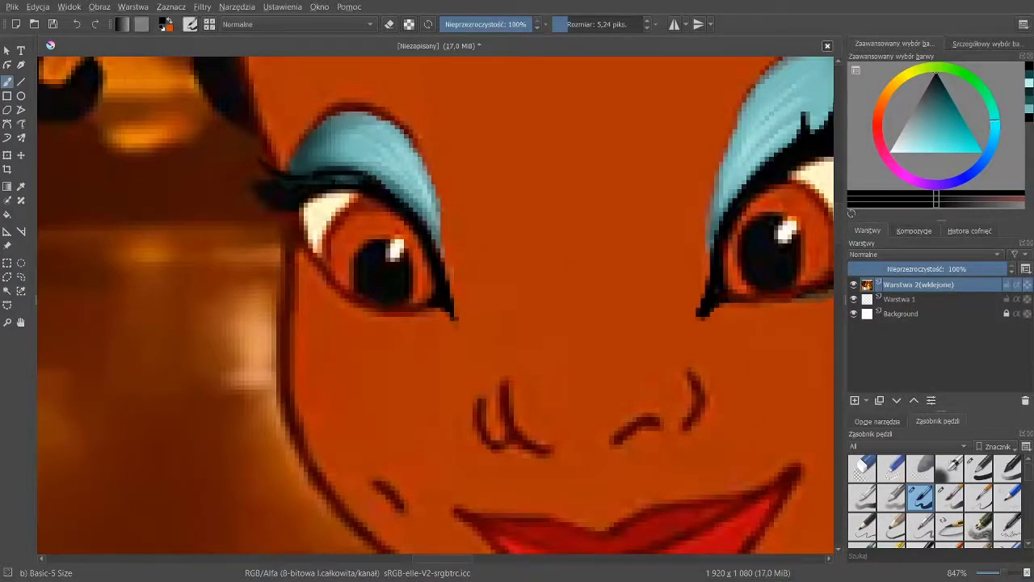
key(ctrl+z)
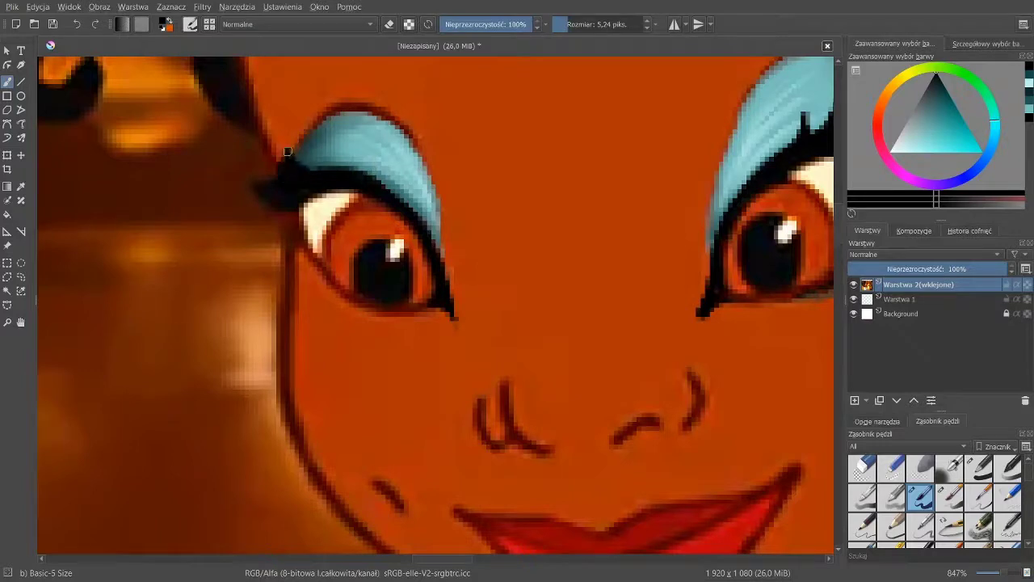
key(ctrl+z)
drag(298, 171, 326, 168)
scroll(412, 243, down, 6)
scroll(412, 243, up, 8)
drag(241, 167, 242, 126)
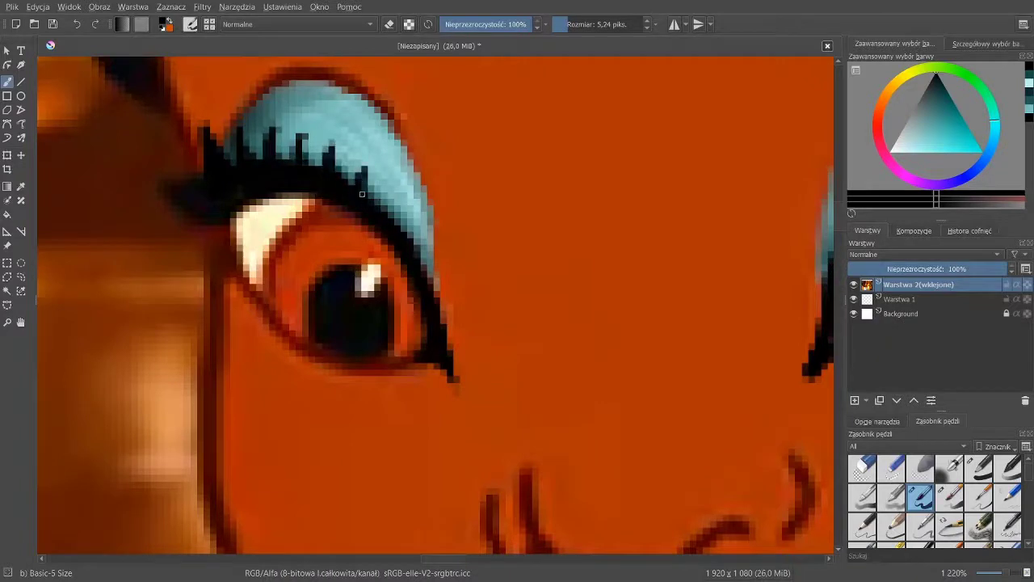
mouse_move(231, 242)
mouse_down()
mouse_move(303, 343)
mouse_move(346, 370)
mouse_up()
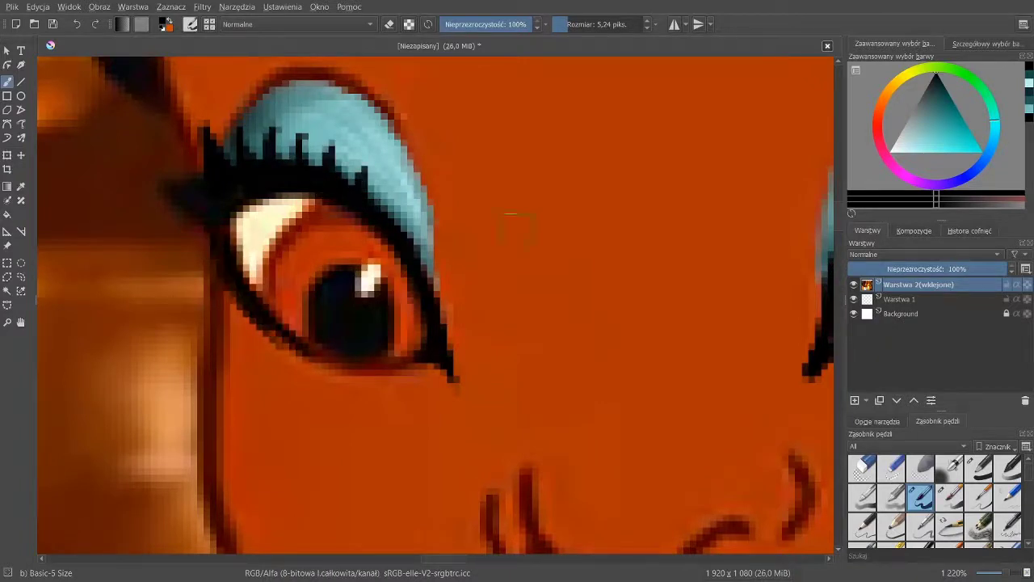
- Paint a dark teal shadow beneath the left-hand eye's lower lid with the Basic-5 Size Opacity brush
click(938, 97)
click(950, 497)
mouse_move(238, 250)
mouse_down()
mouse_move(259, 362)
mouse_move(229, 288)
mouse_move(266, 350)
mouse_up()
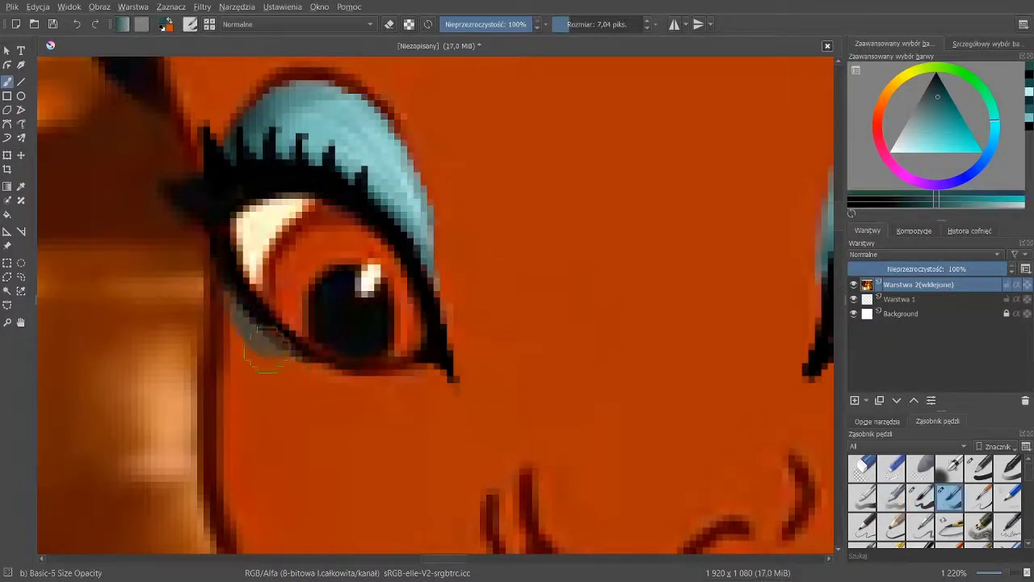
scroll(288, 368, down, 4)
scroll(455, 404, up, 5)
- Draw short black lower lashes on the left-hand eye with the Basic-5 Size brush
click(920, 494)
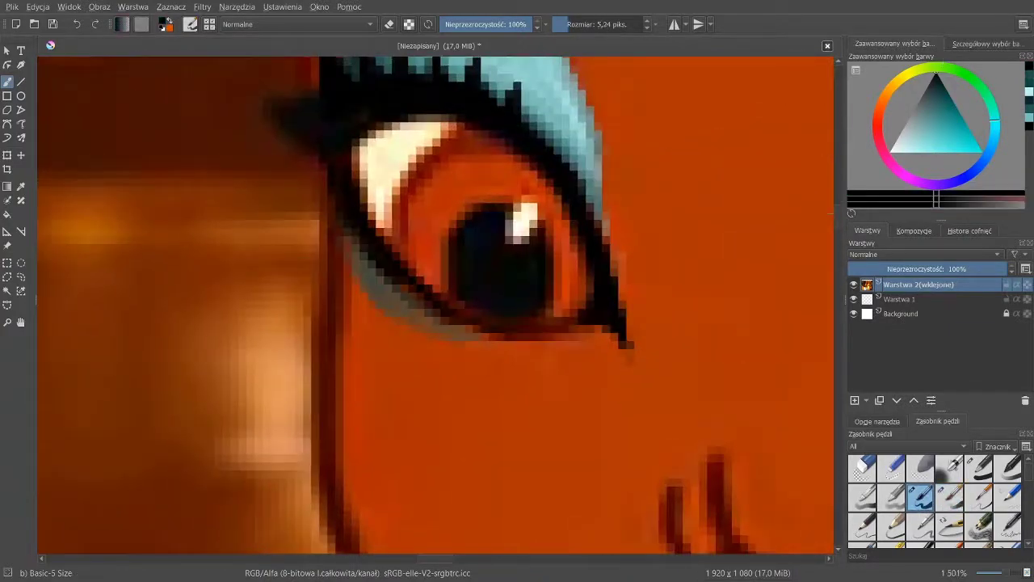
mouse_move(341, 275)
mouse_down()
mouse_move(367, 260)
mouse_move(391, 284)
mouse_up()
scroll(598, 330, down, 5)
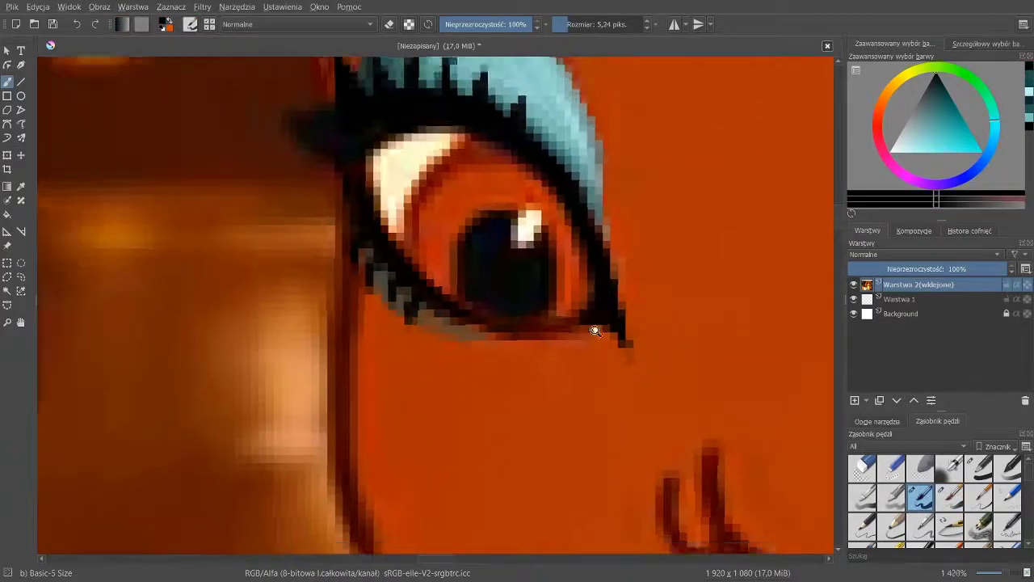
- Try a dark green iris colour on the eyes and undo it
scroll(728, 297, up, 5)
click(964, 74)
click(944, 120)
drag(946, 118, 955, 109)
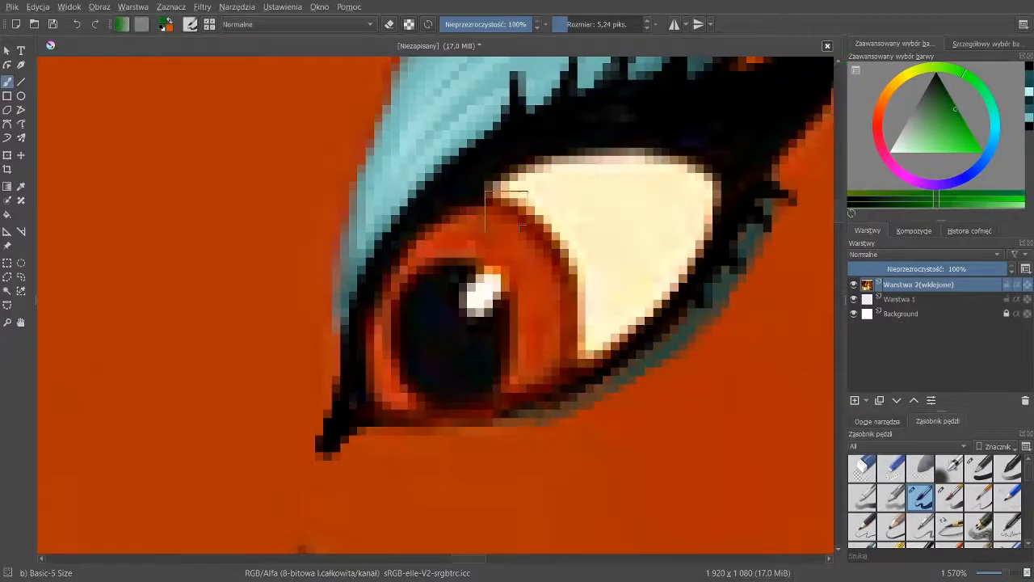
mouse_move(478, 216)
mouse_down()
mouse_move(391, 281)
mouse_move(402, 285)
mouse_move(376, 346)
mouse_move(376, 380)
mouse_up()
mouse_move(404, 254)
mouse_down()
mouse_move(373, 355)
mouse_move(408, 404)
mouse_up()
mouse_move(465, 242)
mouse_down()
mouse_move(502, 231)
mouse_move(533, 249)
mouse_move(497, 263)
mouse_move(554, 277)
mouse_move(512, 385)
mouse_up()
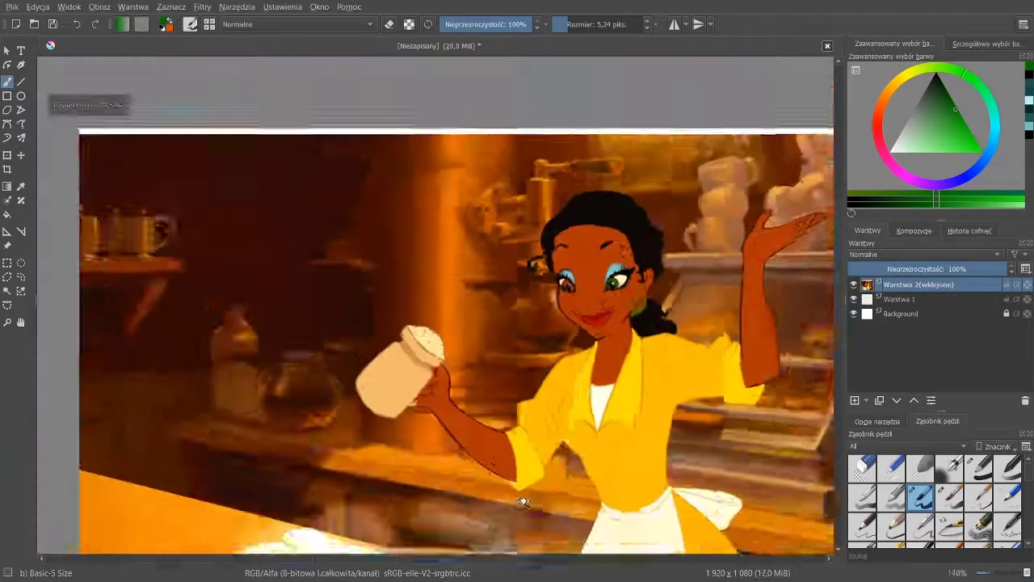
scroll(518, 307, up, 15)
key(ctrl+z)
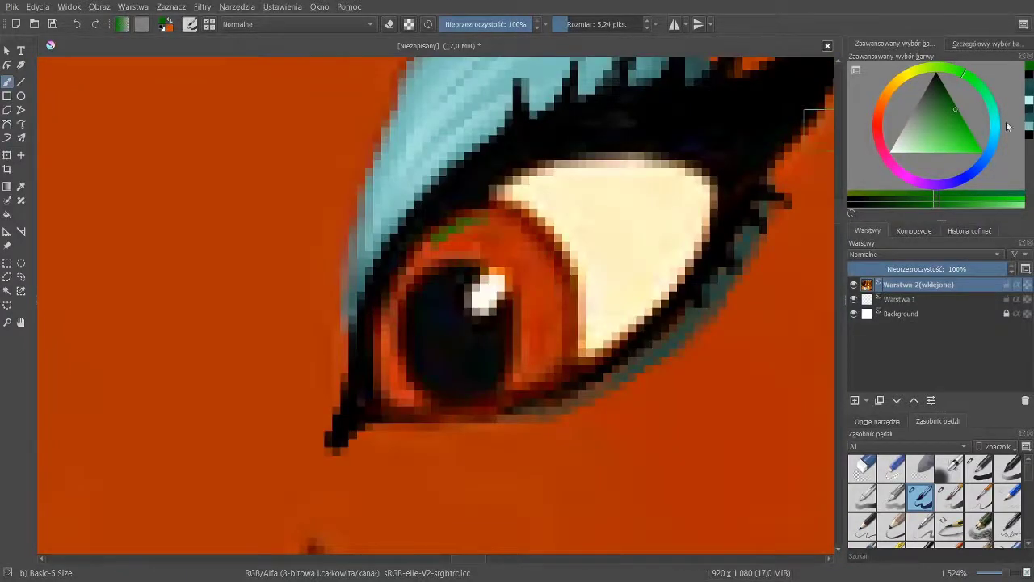
- Try a light blue iris colour on the right-hand eye
click(993, 143)
mouse_move(965, 139)
mouse_down()
mouse_move(994, 158)
mouse_move(974, 144)
mouse_move(947, 152)
mouse_up()
mouse_move(505, 235)
mouse_down()
mouse_move(481, 233)
mouse_move(396, 299)
mouse_move(386, 363)
mouse_move(416, 408)
mouse_move(411, 389)
mouse_move(492, 247)
mouse_move(543, 320)
mouse_up()
mouse_move(507, 387)
mouse_down()
mouse_move(531, 392)
mouse_move(546, 375)
mouse_move(516, 286)
mouse_move(527, 283)
mouse_move(527, 258)
mouse_move(463, 233)
mouse_move(441, 256)
mouse_move(542, 355)
mouse_up()
scroll(542, 356, down, 8)
scroll(608, 295, up, 8)
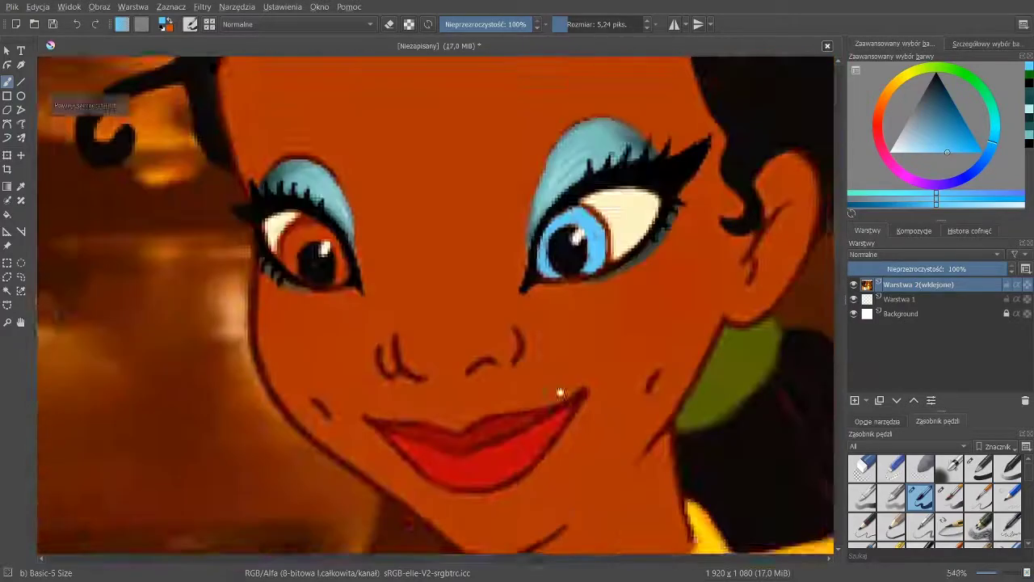
- Paint the right-hand eye's iris very dark reddish brown, keeping the white highlight
click(877, 122)
drag(932, 119, 942, 81)
mouse_move(489, 173)
mouse_down()
mouse_move(417, 307)
mouse_move(444, 254)
mouse_move(589, 295)
mouse_move(596, 253)
mouse_move(555, 326)
mouse_move(574, 227)
mouse_move(490, 212)
mouse_move(553, 258)
mouse_up()
scroll(592, 317, down, 8)
scroll(533, 263, up, 8)
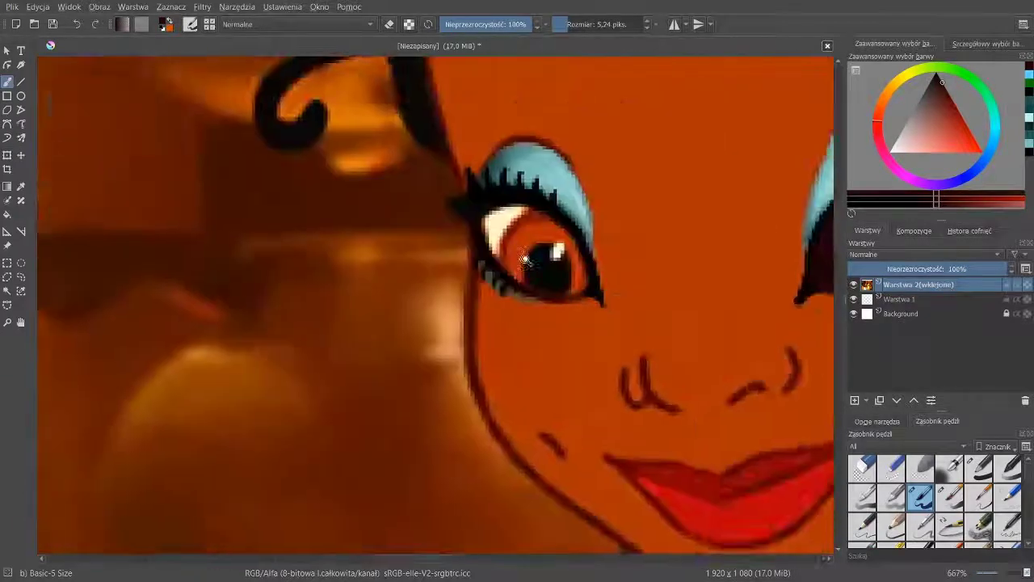
- Fill the left-hand eye's iris with the same very dark reddish brown around the pupil and highlight
mouse_move(530, 131)
mouse_down()
mouse_move(471, 212)
mouse_move(602, 190)
mouse_move(623, 173)
mouse_move(595, 270)
mouse_move(645, 319)
mouse_move(645, 225)
mouse_up()
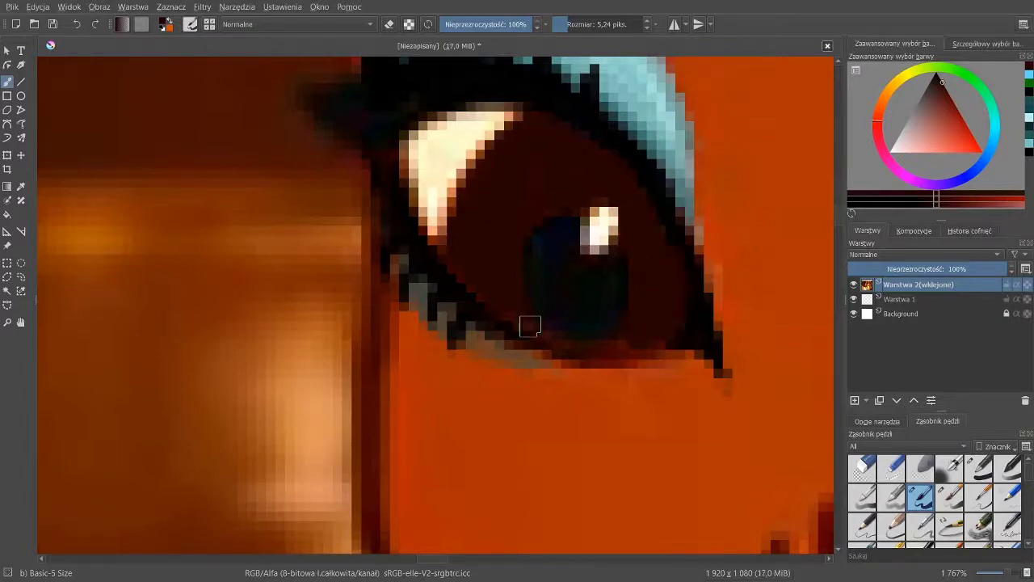
drag(530, 326, 619, 344)
scroll(619, 344, down, 8)
scroll(759, 246, up, 8)
- Sample a near-black tone from the left-hand eye and refine the edges of the dark irises with it
ctrl+click(485, 134)
drag(475, 151, 441, 211)
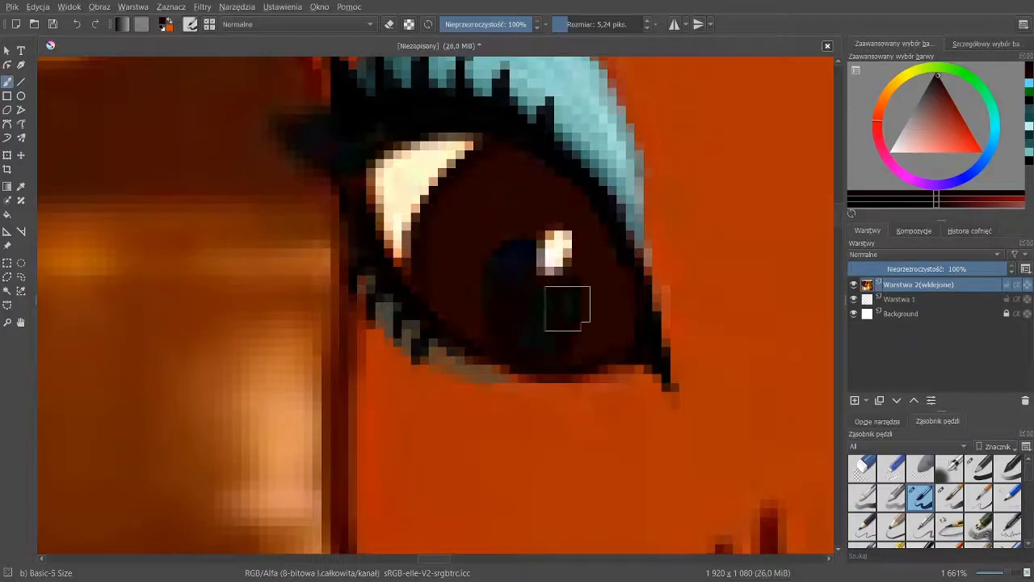
scroll(484, 307, down, 12)
scroll(533, 257, up, 12)
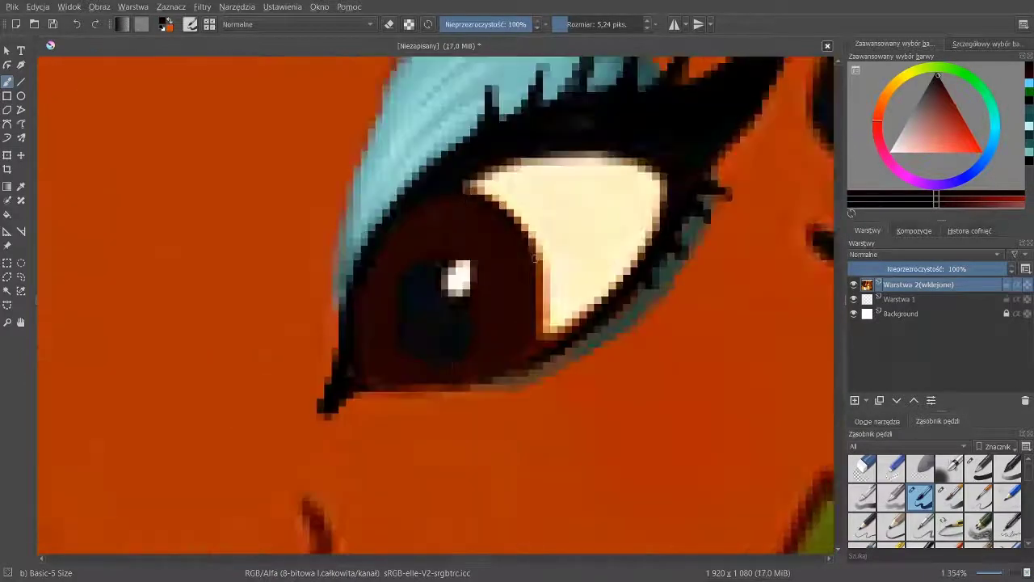
scroll(453, 384, down, 12)
scroll(505, 301, up, 10)
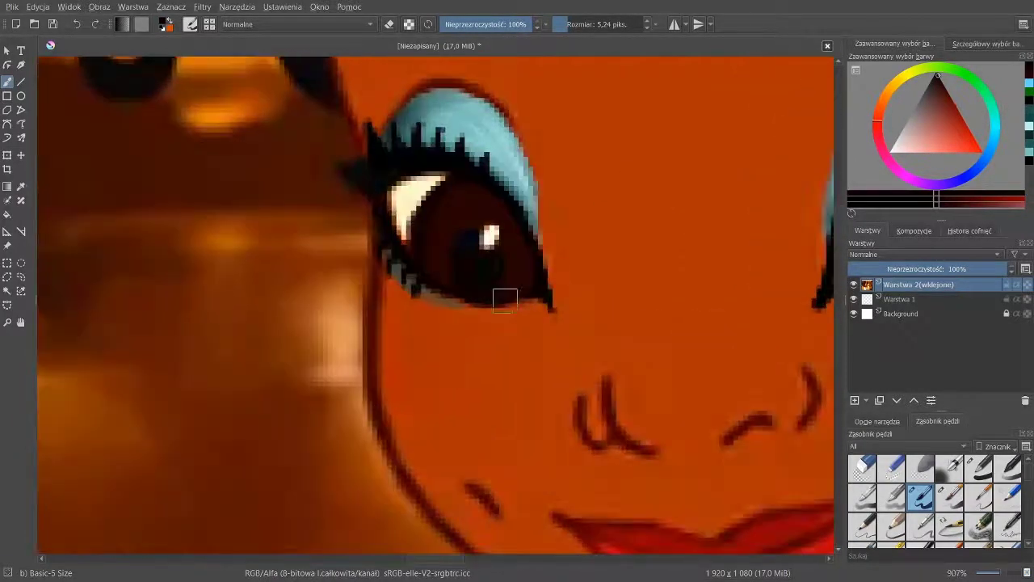
- Outline and fill thicker dark eyebrows above both eyes, and save the picture as tiana.kra
scroll(608, 292, down, 12)
scroll(462, 307, up, 10)
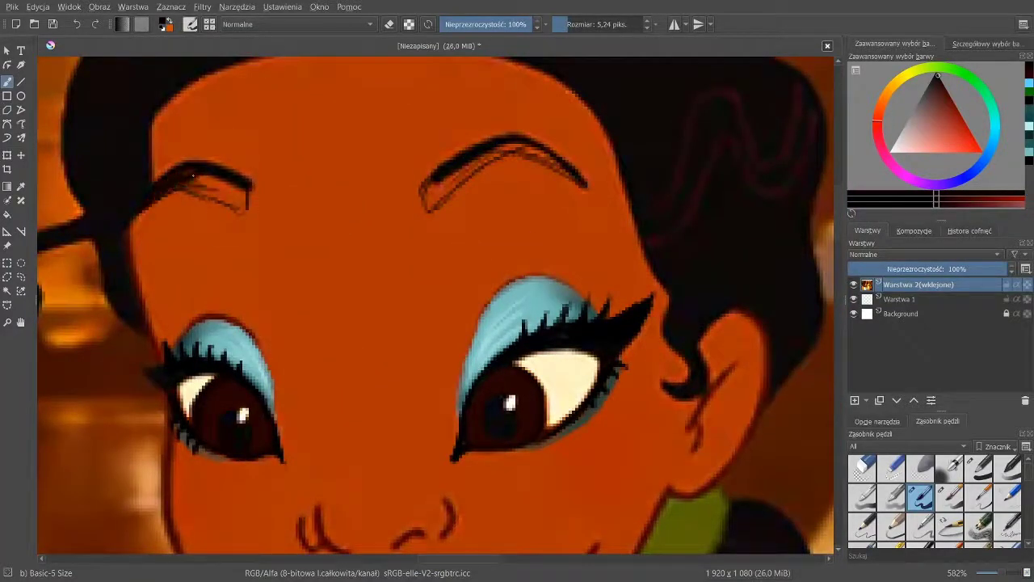
key(ctrl+s)
mouse_move(193, 175)
mouse_down()
mouse_move(204, 204)
mouse_move(191, 180)
mouse_move(245, 207)
mouse_move(186, 188)
mouse_move(255, 176)
mouse_up()
scroll(431, 229, down, 8)
scroll(429, 226, up, 8)
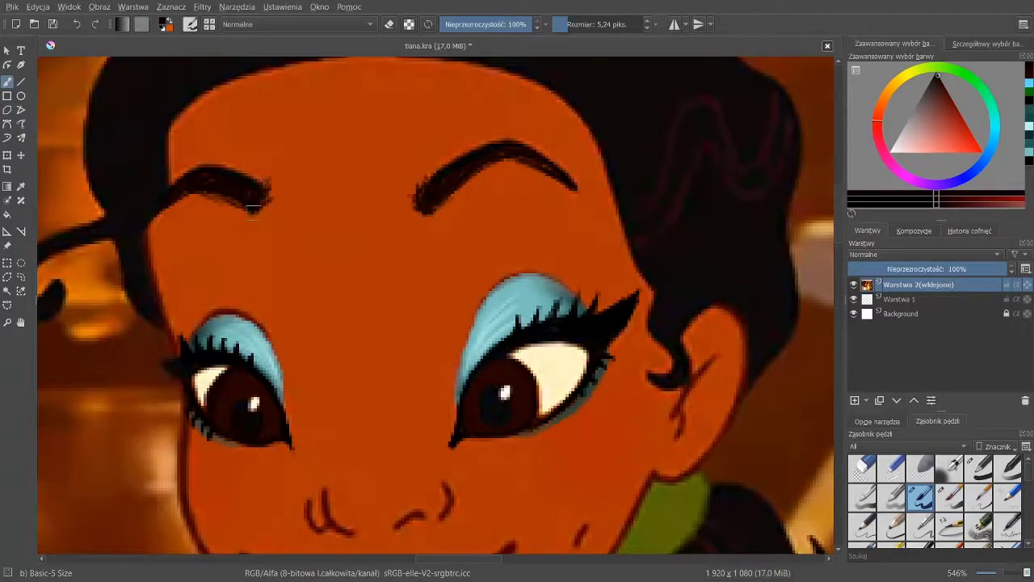
- Paint dark reddish-brown hair strokes into the inner end of the right-hand eyebrow
drag(339, 235, 502, 265)
click(941, 92)
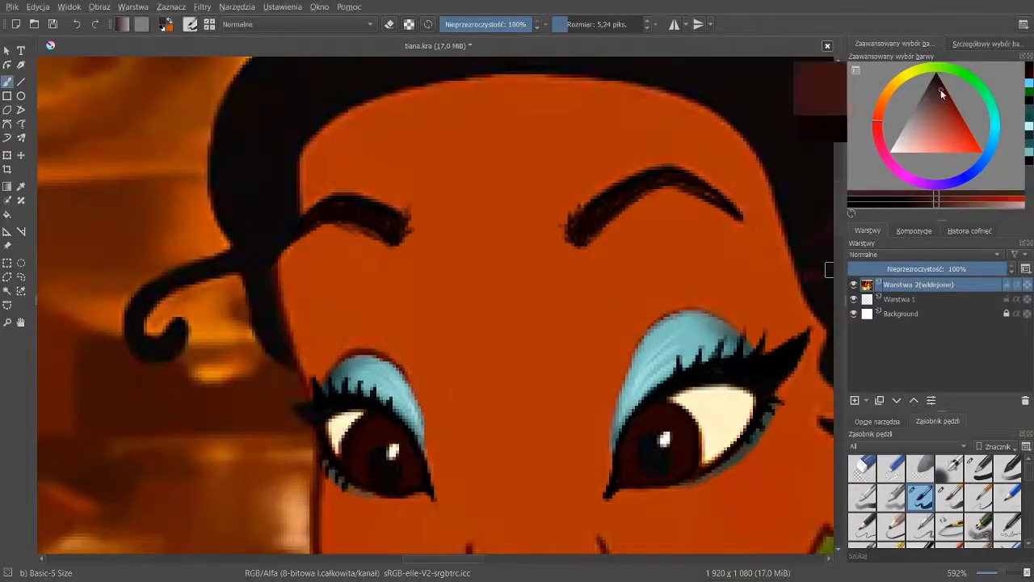
drag(941, 89, 939, 89)
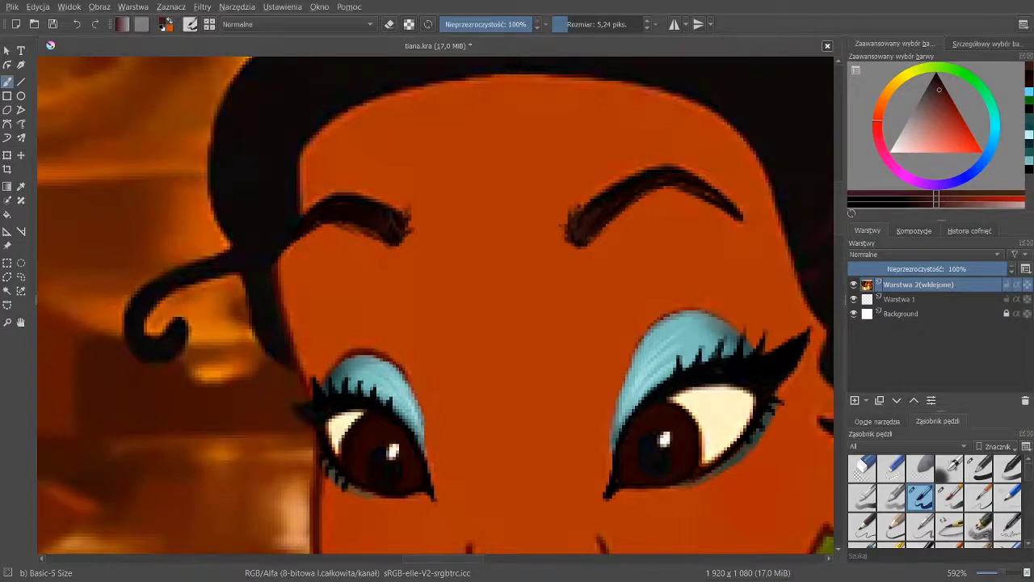
drag(584, 252, 594, 213)
- Select both eyebrows with a lasso outline, move them lower towards the eyes and apply the transform
drag(457, 236, 453, 348)
click(21, 277)
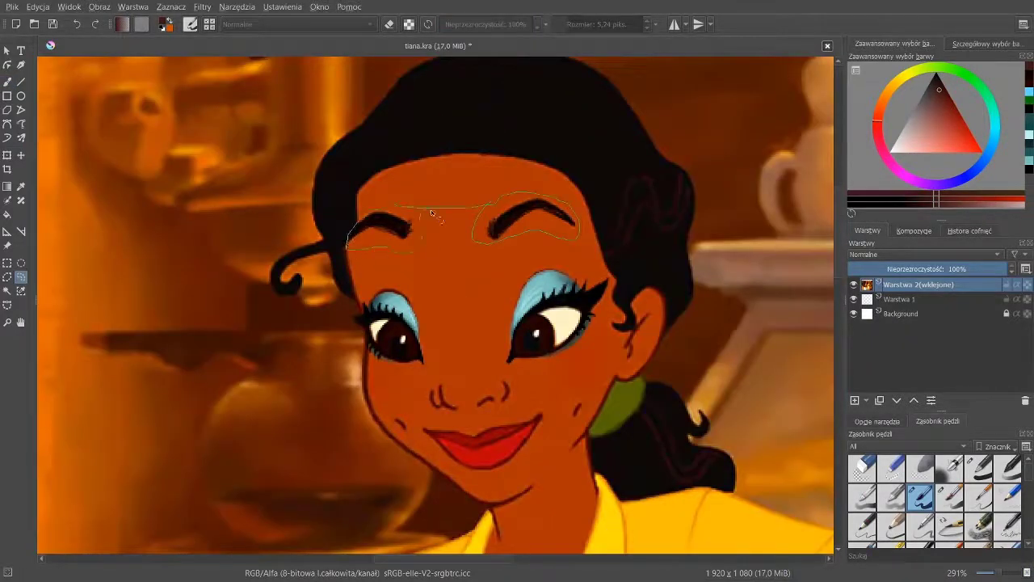
key(ctrl+t)
mouse_move(431, 212)
mouse_down()
mouse_move(492, 207)
mouse_move(509, 244)
mouse_up()
key(Return)
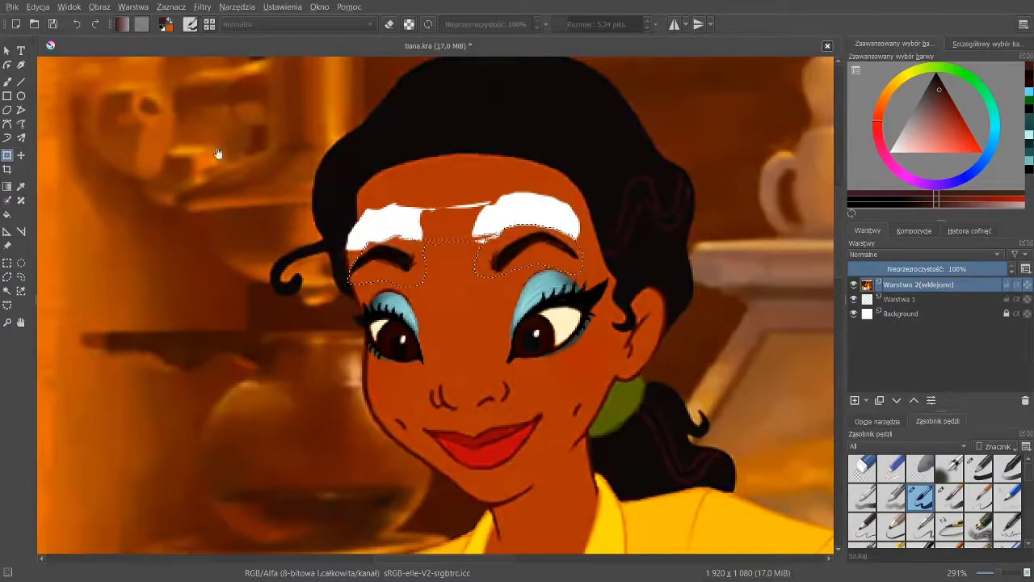
key(ctrl+g)
key(ctrl+z)
key(ctrl+shift+a)
- Sample the forehead's skin colour, clear the selection and paint over the white gaps above the eyebrows
drag(505, 191, 504, 122)
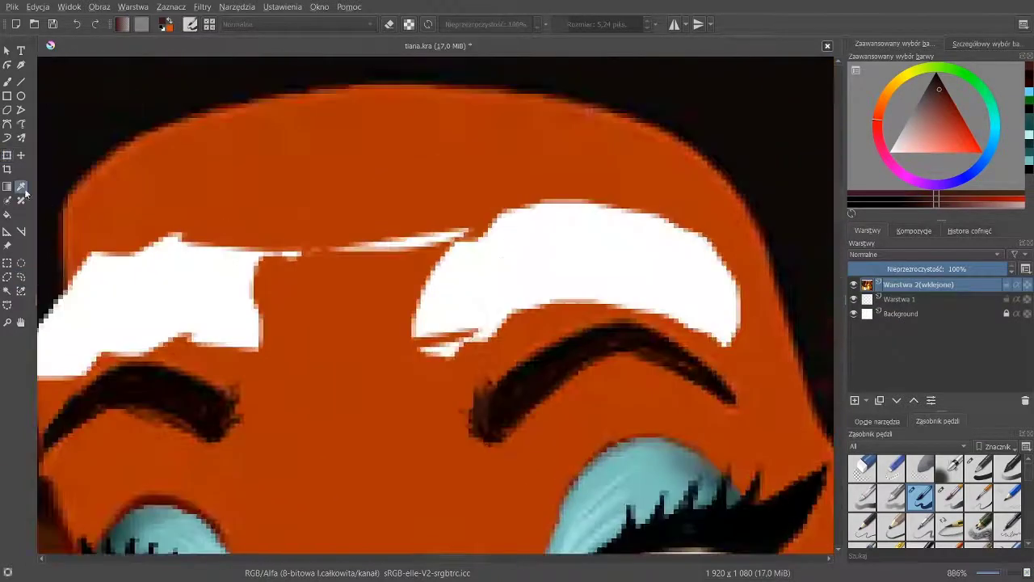
click(23, 188)
click(348, 214)
click(8, 82)
click(172, 7)
click(194, 37)
mouse_move(462, 239)
mouse_down()
mouse_move(432, 324)
mouse_move(494, 225)
mouse_up()
drag(606, 24, 577, 25)
mouse_move(469, 299)
mouse_down()
mouse_move(505, 258)
mouse_move(565, 234)
mouse_up()
mouse_move(553, 277)
mouse_down()
mouse_move(595, 262)
mouse_move(715, 275)
mouse_up()
mouse_move(437, 241)
mouse_down()
mouse_move(259, 261)
mouse_move(505, 159)
mouse_up()
mouse_move(477, 166)
mouse_down()
mouse_move(352, 203)
mouse_move(300, 254)
mouse_move(319, 273)
mouse_up()
mouse_move(618, 277)
mouse_down()
mouse_move(517, 379)
mouse_move(551, 191)
mouse_move(453, 277)
mouse_move(454, 380)
mouse_up()
- Choose the Airbrush Soft brush at 29% opacity with a lighter orange and try a highlight on the nose
click(941, 131)
click(979, 468)
click(950, 467)
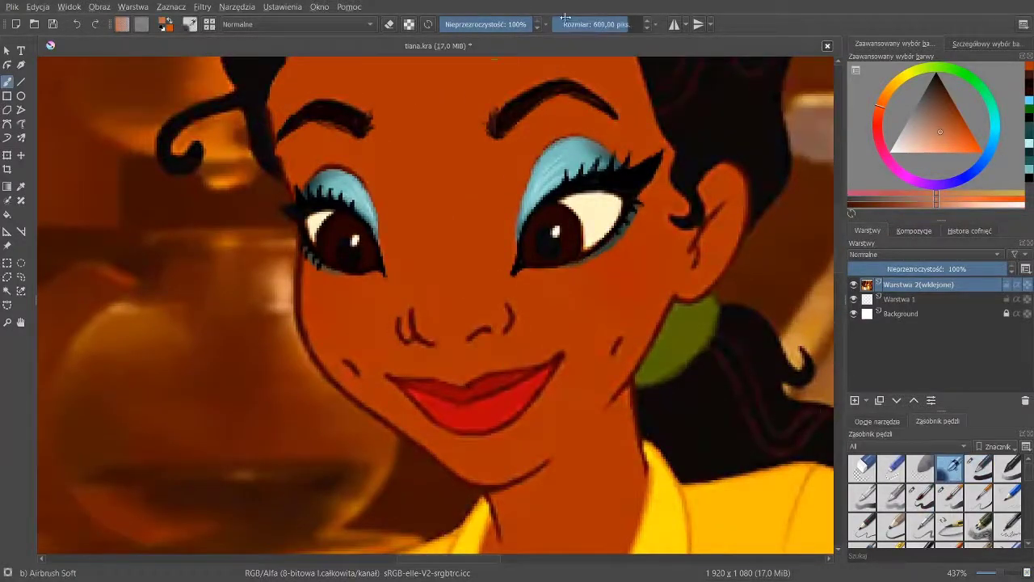
drag(441, 322, 435, 325)
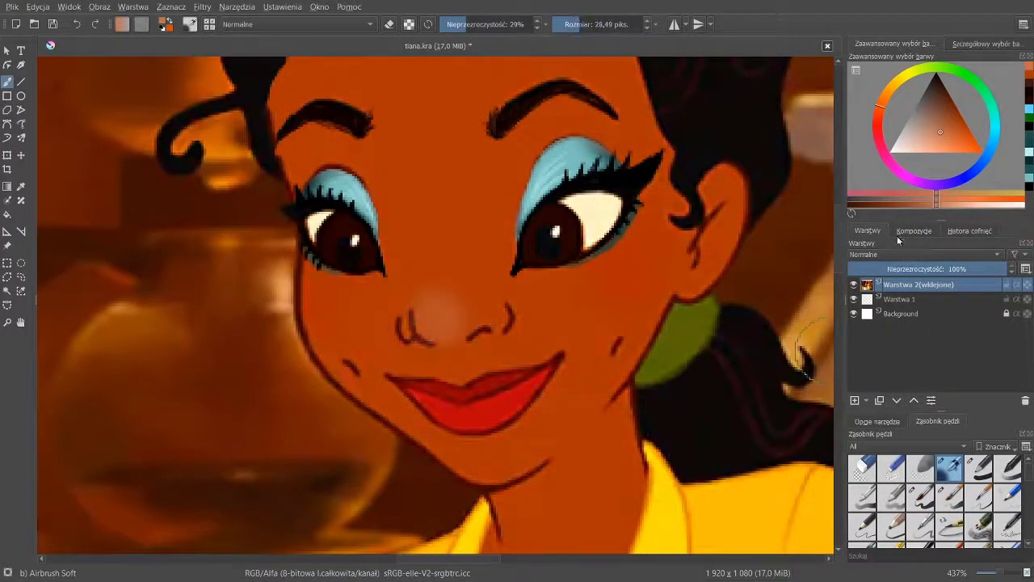
key(ctrl+z)
- Airbrush pale yellow highlights on the nose and both cheekbones with the brush size at 15.91 px
drag(893, 89, 902, 78)
click(929, 151)
drag(930, 150, 933, 147)
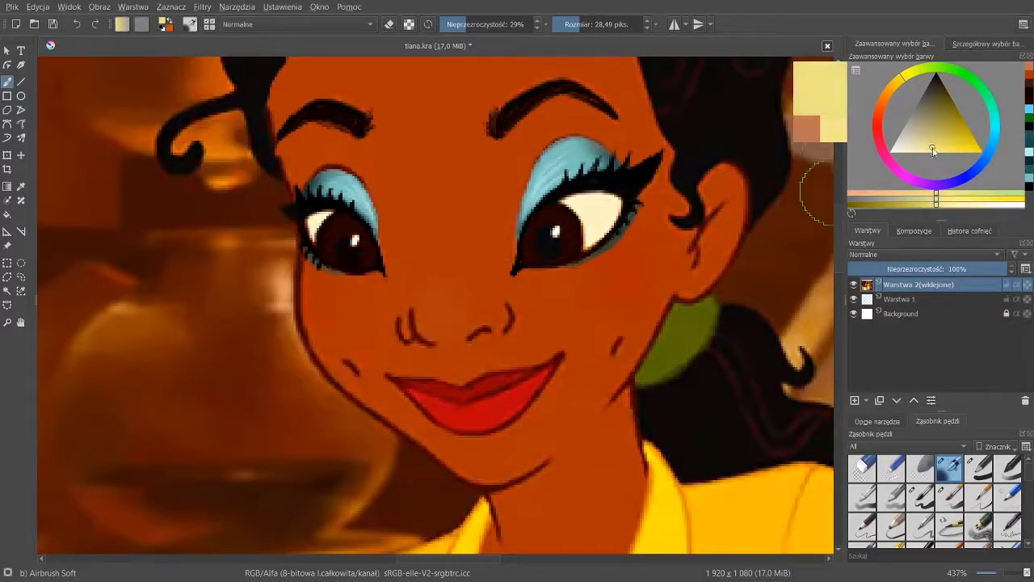
drag(420, 321, 427, 327)
key(ctrl+z)
click(575, 24)
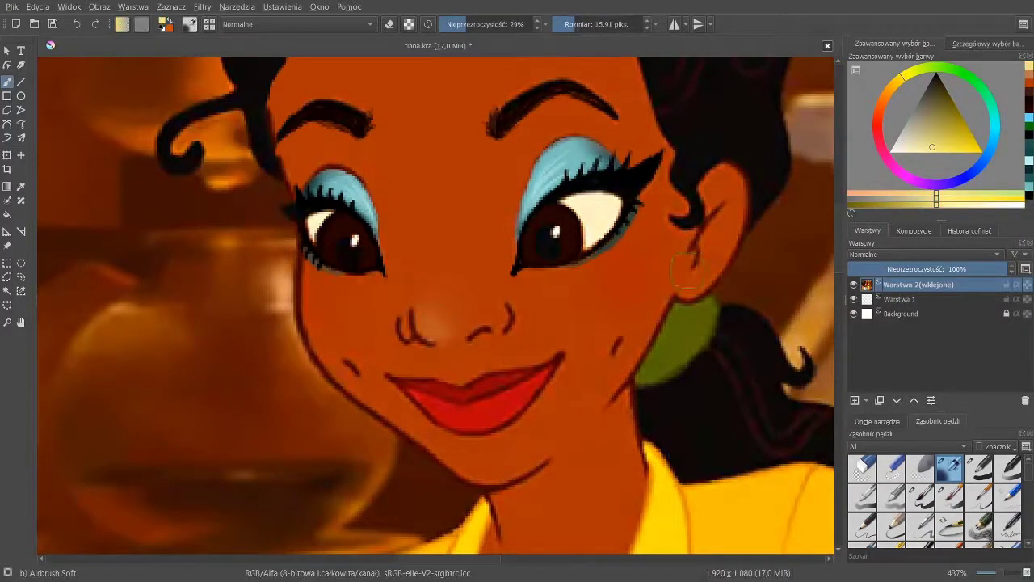
drag(639, 248, 593, 286)
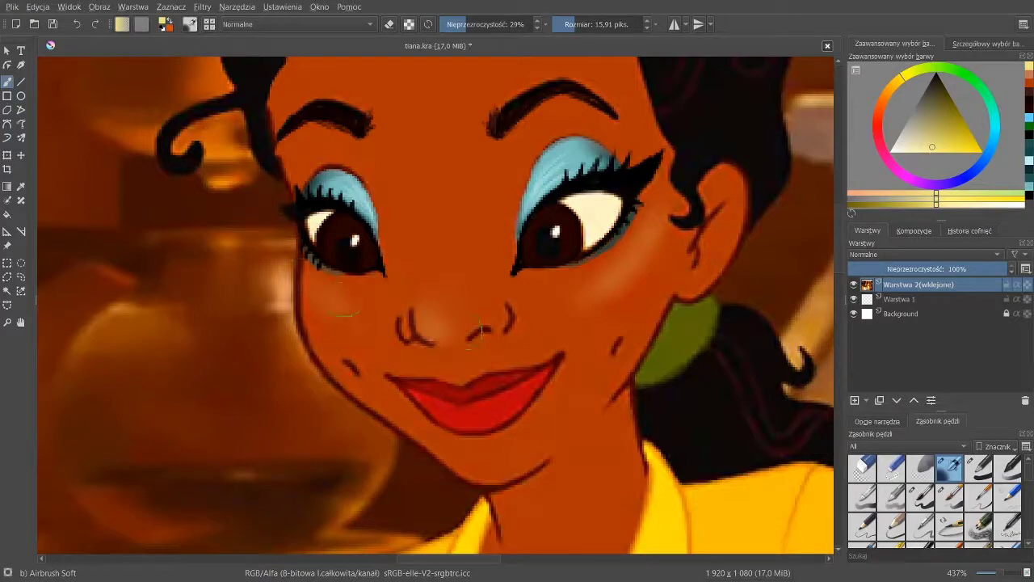
- Airbrush dark reddish-brown contour shading below the cheekbones and along the sides of the nose
scroll(662, 284, up, 1)
click(879, 112)
drag(667, 283, 604, 231)
click(953, 105)
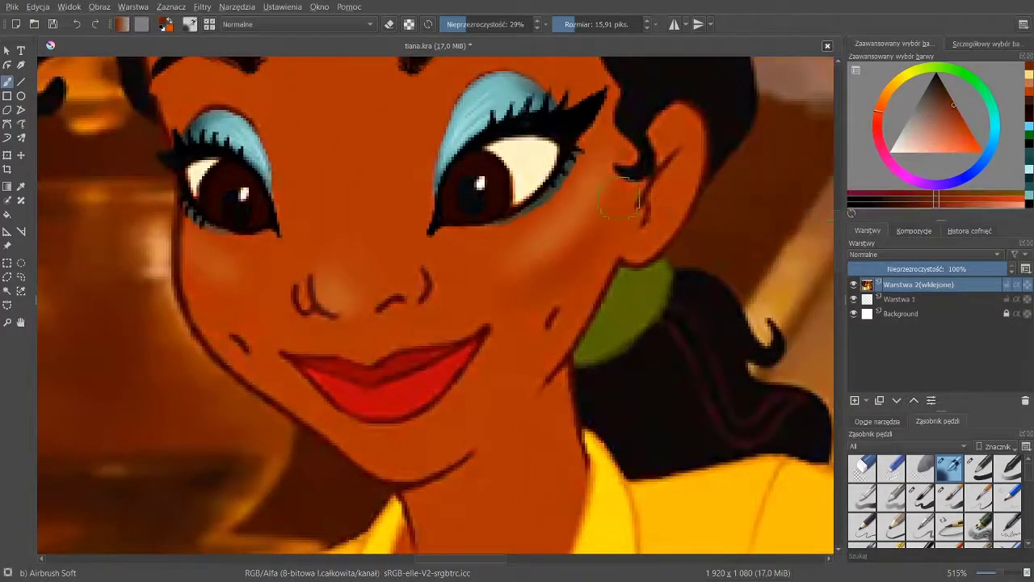
drag(519, 293, 423, 332)
drag(400, 323, 434, 321)
drag(517, 214, 458, 334)
scroll(458, 334, down, 2)
scroll(398, 246, up, 4)
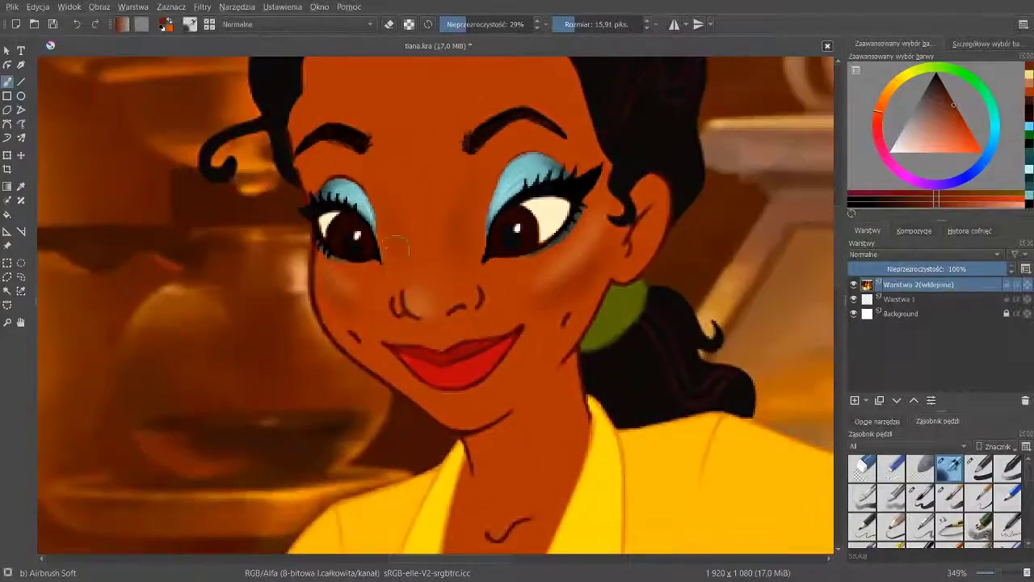
scroll(557, 252, down, 4)
scroll(556, 252, up, 5)
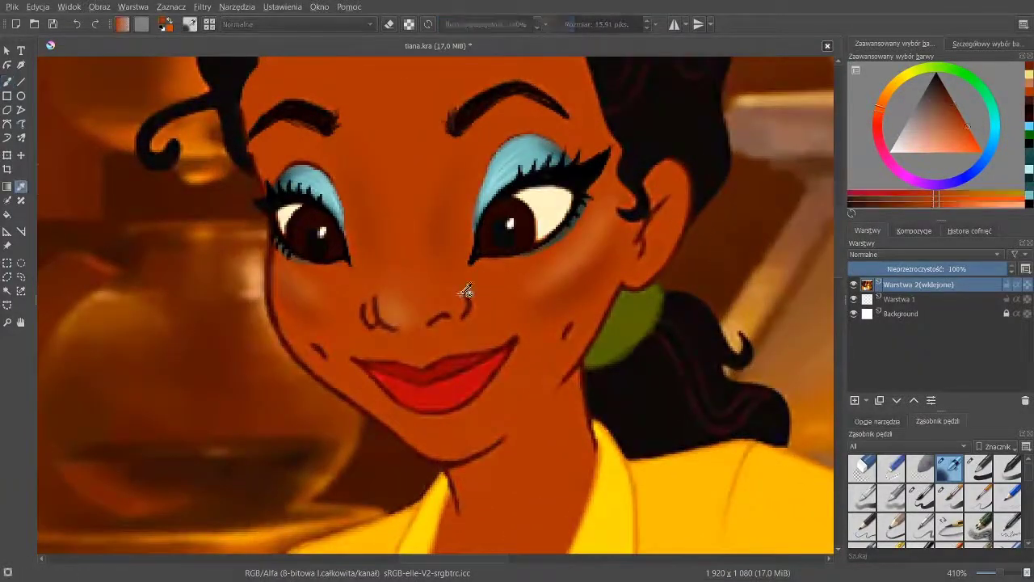
- Blend the highlight on the right-hand cheekbone with the Blender Blur brush at 5.24 px
key(slash)
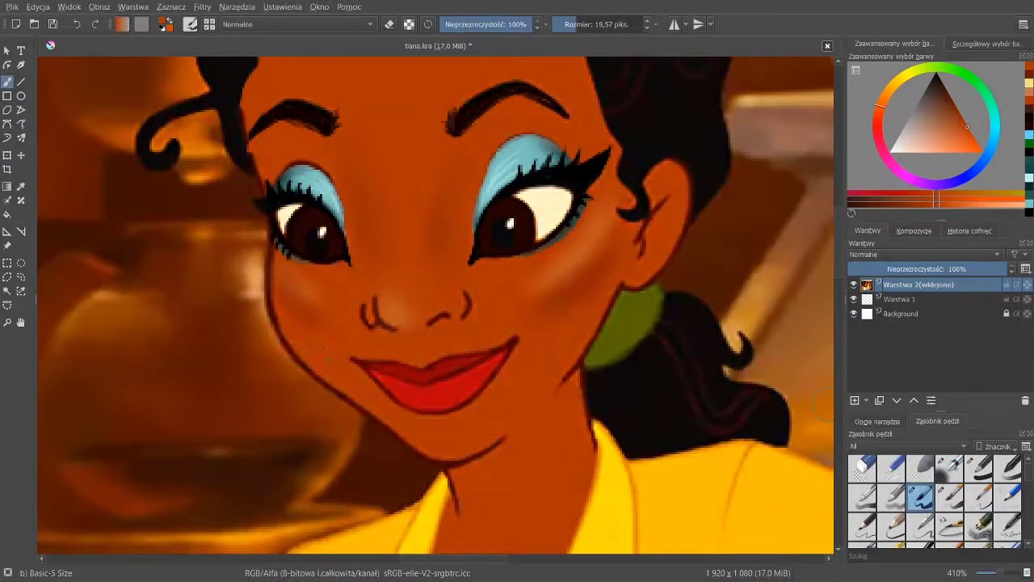
scroll(578, 335, down, 4)
scroll(525, 359, up, 5)
scroll(921, 499, down, 5)
click(921, 499)
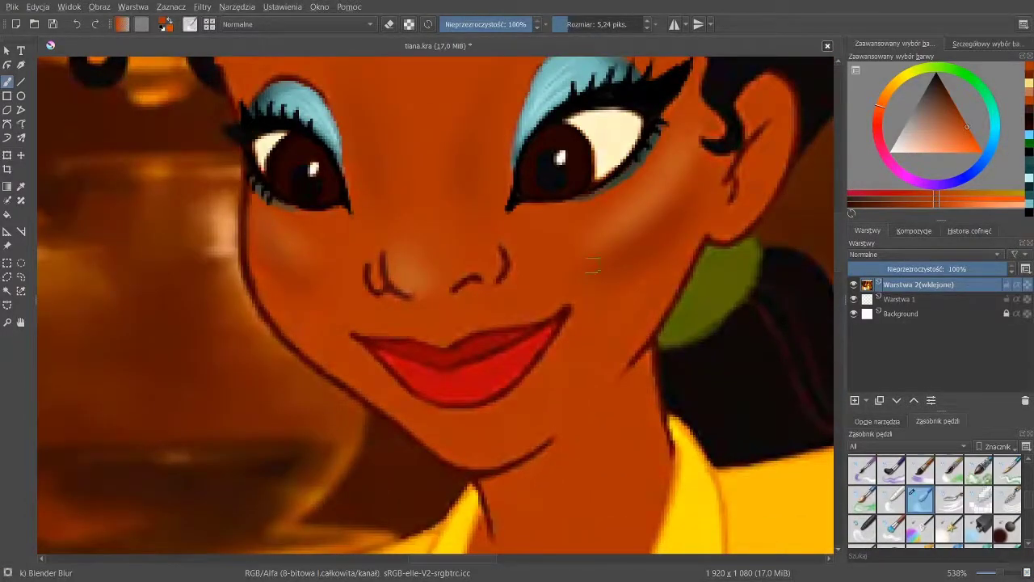
mouse_move(697, 215)
mouse_down()
mouse_move(649, 322)
mouse_move(657, 240)
mouse_up()
mouse_move(658, 222)
mouse_down()
mouse_move(685, 222)
mouse_move(672, 268)
mouse_move(670, 240)
mouse_up()
- Set the Blender Blur brush to 12.74 px and smooth the face shading around the cheek and nose
click(931, 129)
drag(571, 24, 574, 24)
drag(525, 243, 528, 240)
scroll(549, 191, down, 3)
scroll(549, 191, up, 3)
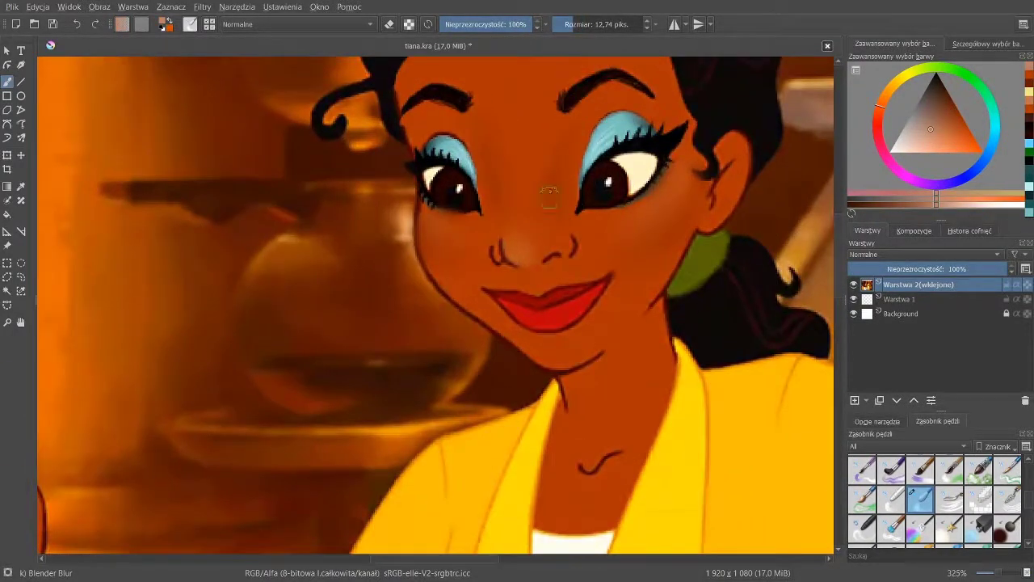
drag(639, 202, 677, 212)
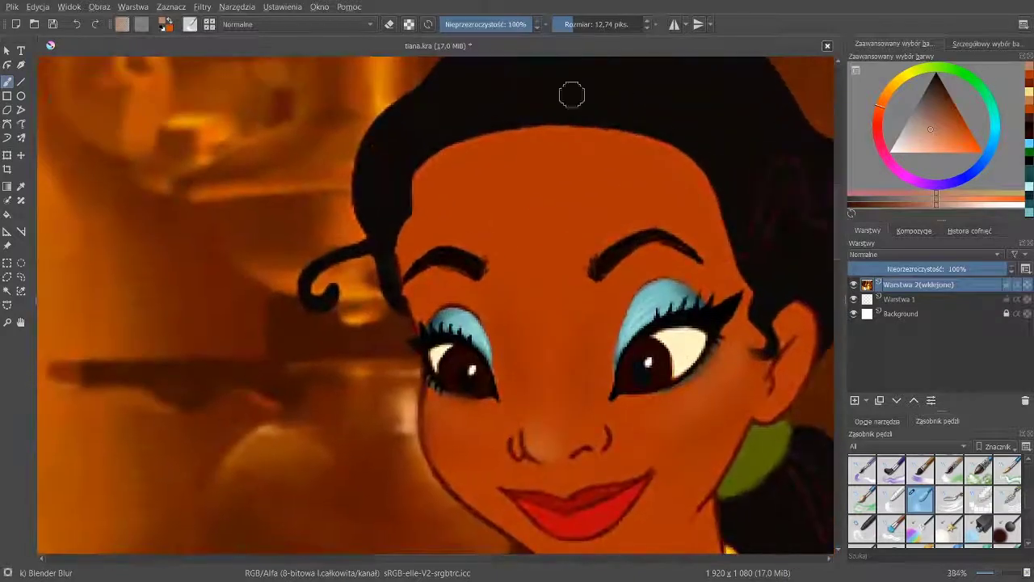
- Sample the near-black colour from the hair and look for a suitable hair brush
click(21, 187)
click(461, 105)
scroll(987, 502, down, 3)
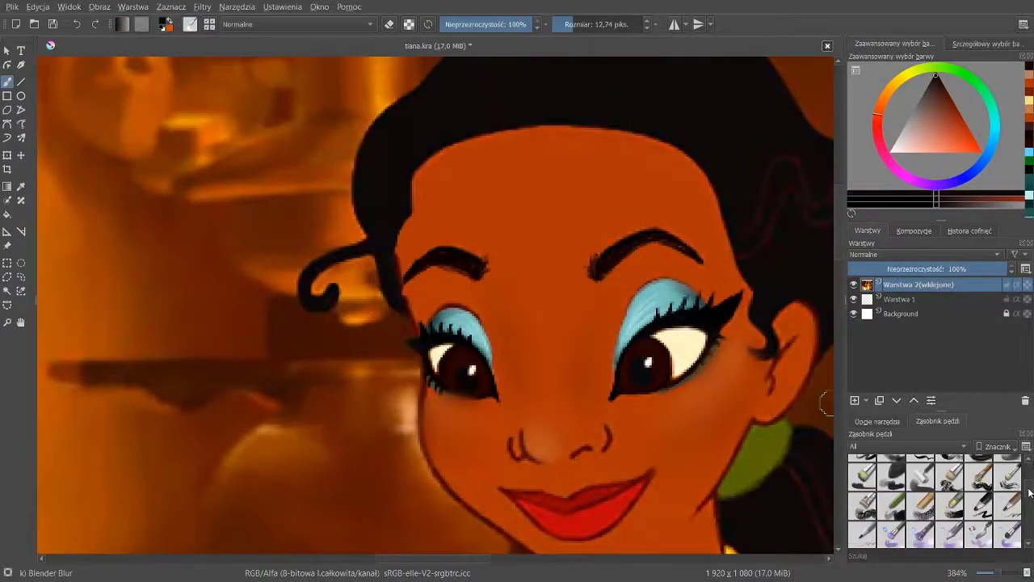
click(987, 501)
drag(500, 198, 538, 92)
key(ctrl+z)
- Draw near-black bangs from the hairline over the left-hand half of the forehead with Basic-5 Size at 9.21 px
click(920, 499)
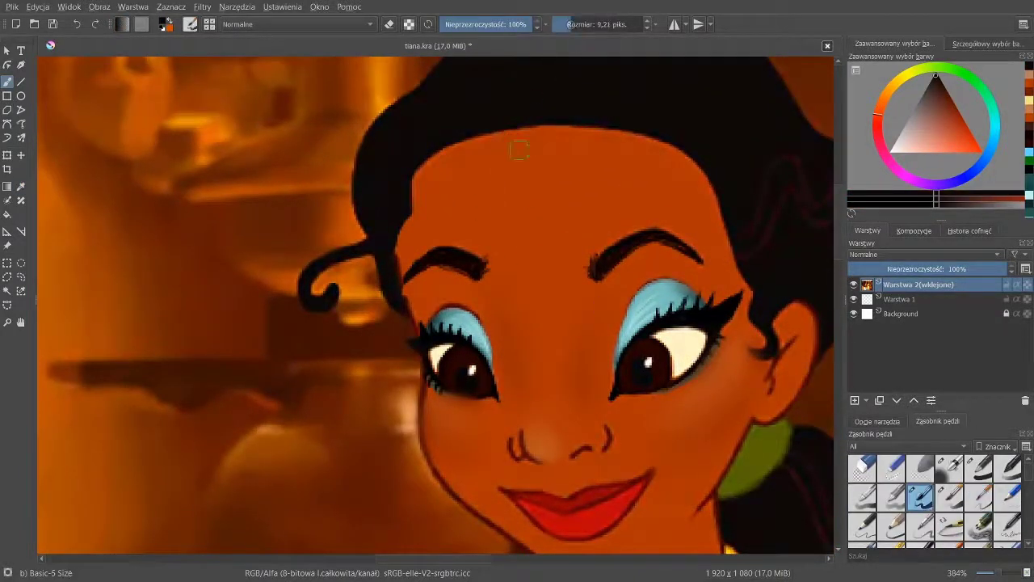
drag(514, 139, 503, 231)
drag(496, 155, 489, 226)
drag(479, 138, 467, 223)
drag(450, 192, 447, 220)
mouse_move(693, 174)
mouse_down()
mouse_move(623, 261)
mouse_move(626, 152)
mouse_up()
drag(484, 111, 468, 235)
drag(500, 110, 488, 243)
mouse_move(489, 113)
mouse_down()
mouse_move(477, 239)
mouse_move(460, 247)
mouse_up()
mouse_move(465, 109)
mouse_down()
mouse_move(449, 247)
mouse_move(439, 247)
mouse_up()
mouse_move(453, 114)
mouse_down()
mouse_move(436, 243)
mouse_move(427, 244)
mouse_up()
mouse_move(436, 118)
mouse_down()
mouse_move(418, 244)
mouse_move(404, 245)
mouse_up()
mouse_move(412, 122)
mouse_down()
mouse_move(393, 257)
mouse_move(379, 256)
mouse_up()
drag(393, 128, 364, 260)
mouse_move(383, 129)
mouse_down()
mouse_move(352, 263)
mouse_move(333, 270)
mouse_up()
drag(358, 137, 317, 266)
drag(339, 146, 310, 237)
- Thicken the left-hand bangs with more strands and continue them down to the outer end of the left-hand eyebrow
scroll(508, 217, down, 3)
scroll(507, 217, up, 5)
drag(466, 112, 453, 165)
mouse_move(475, 119)
mouse_down()
mouse_move(450, 242)
mouse_move(425, 261)
mouse_up()
drag(436, 123, 409, 260)
drag(394, 135, 368, 257)
drag(376, 136, 350, 260)
drag(329, 144, 298, 311)
drag(305, 157, 301, 207)
mouse_move(294, 160)
mouse_down()
mouse_move(260, 327)
mouse_move(252, 272)
mouse_up()
drag(213, 312, 211, 346)
drag(223, 354, 218, 368)
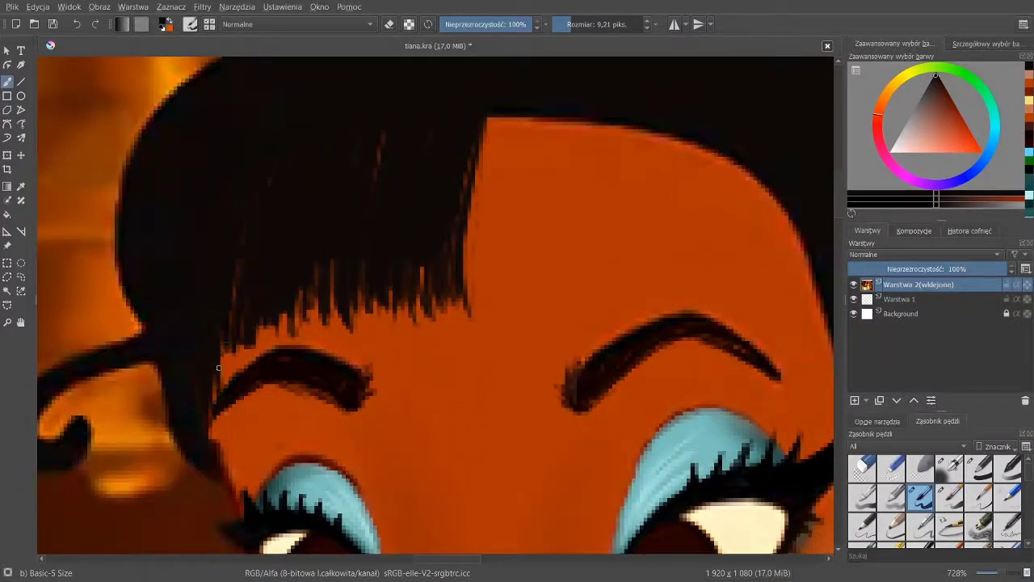
- Extend the bangs across the middle of the forehead with dense near-black vertical strokes
scroll(452, 445, down, 6)
mouse_move(497, 517)
mouse_down()
mouse_move(533, 198)
mouse_move(545, 269)
mouse_up()
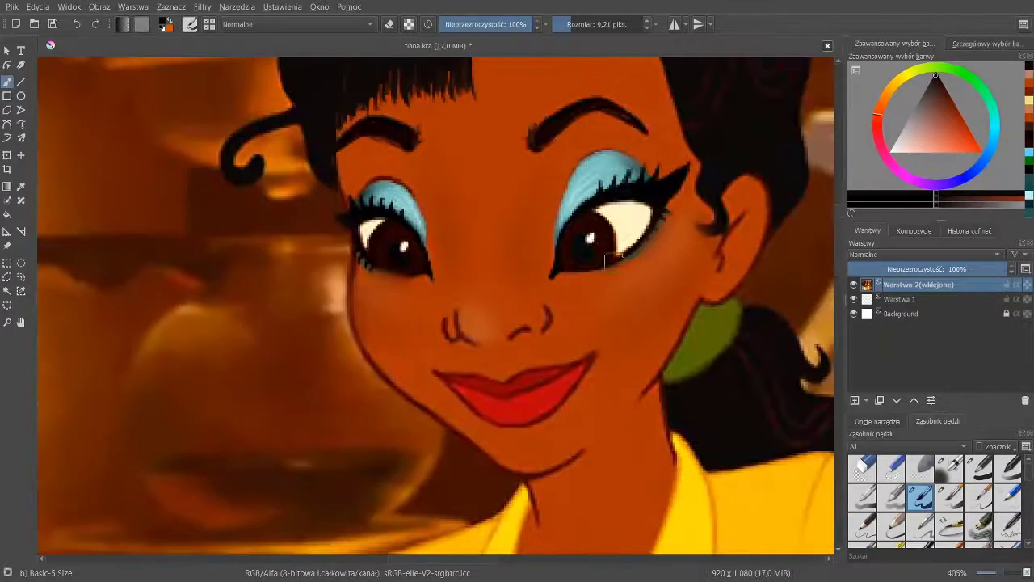
drag(490, 115, 476, 302)
scroll(485, 188, up, 8)
drag(428, 188, 414, 371)
drag(439, 184, 424, 375)
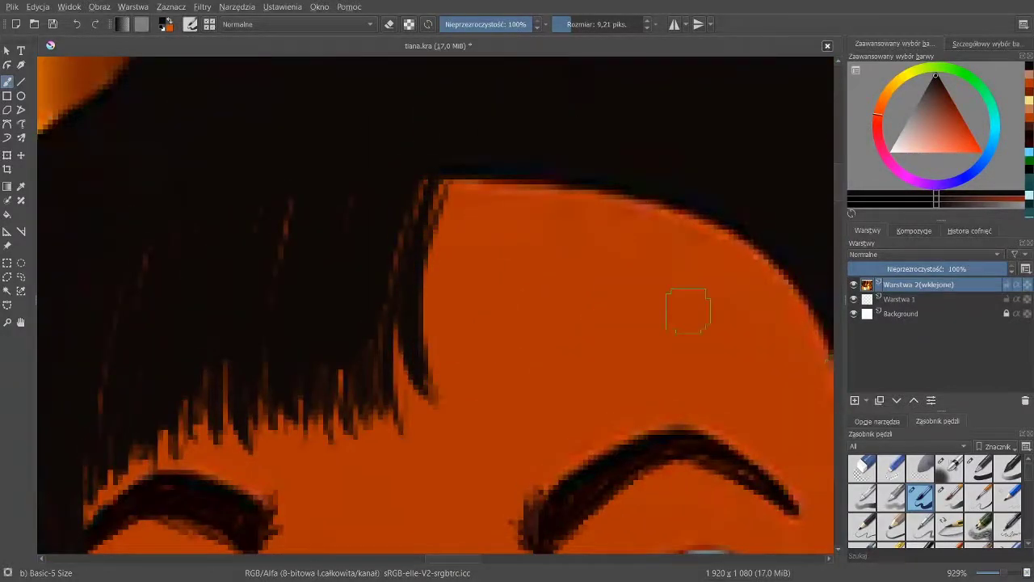
drag(410, 356, 402, 401)
drag(448, 179, 410, 413)
drag(471, 162, 433, 396)
mouse_move(495, 177)
mouse_down()
mouse_move(448, 424)
mouse_move(464, 404)
mouse_up()
mouse_move(533, 180)
mouse_down()
mouse_move(488, 352)
mouse_move(513, 270)
mouse_move(490, 147)
mouse_up()
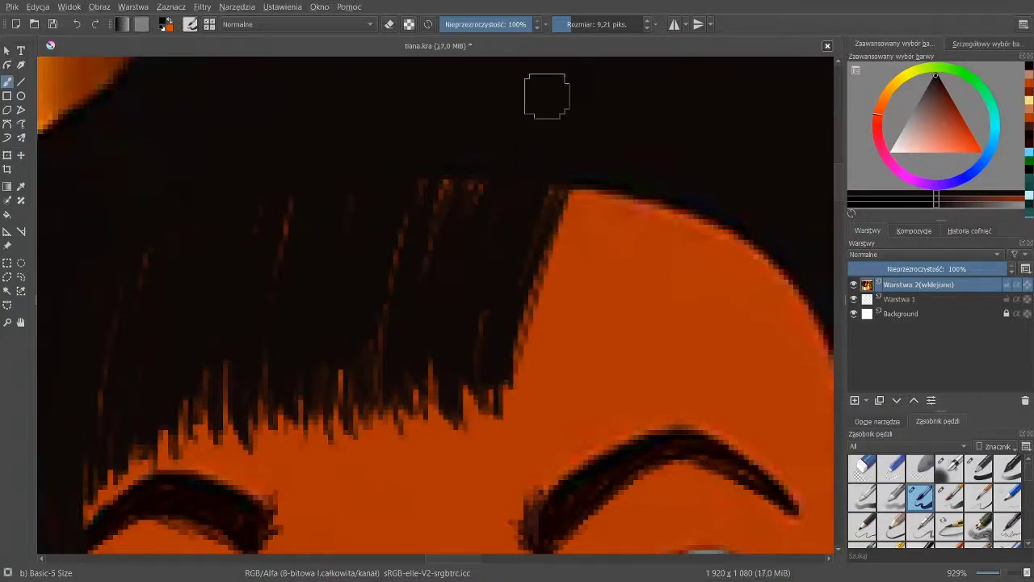
- Draw thin strands fanning over the right-hand side of the forehead down to the temple
mouse_move(558, 190)
mouse_down()
mouse_move(565, 258)
mouse_move(550, 350)
mouse_move(630, 171)
mouse_move(583, 394)
mouse_up()
mouse_move(632, 191)
mouse_down()
mouse_move(583, 404)
mouse_move(603, 384)
mouse_up()
scroll(668, 250, down, 4)
scroll(609, 335, up, 2)
drag(518, 186, 477, 315)
mouse_move(524, 186)
mouse_down()
mouse_move(497, 305)
mouse_move(558, 299)
mouse_up()
drag(578, 214, 598, 352)
drag(598, 234, 634, 372)
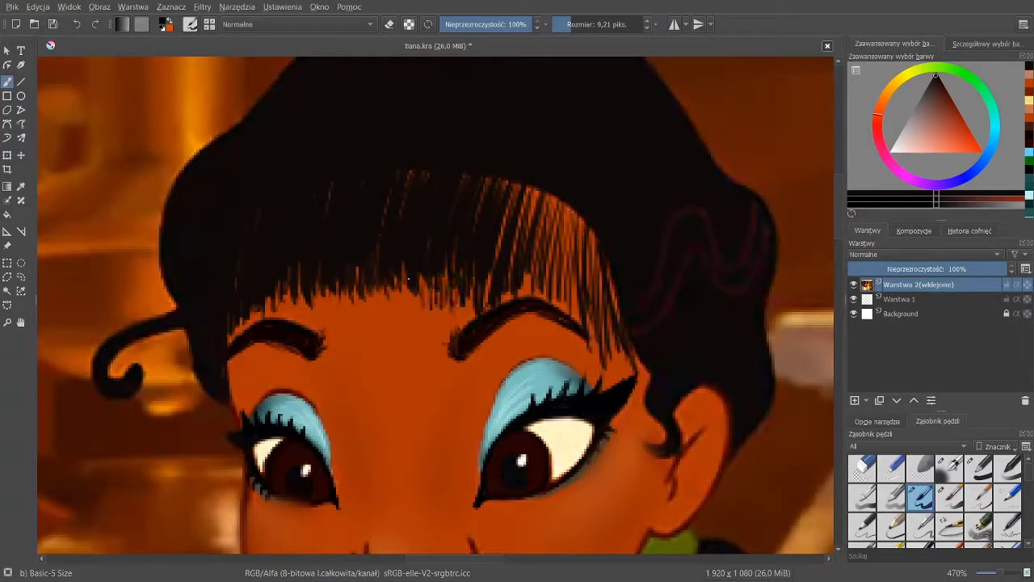
- Fill the skin gaps between the right-hand strands down to the temple with more hair strokes
drag(518, 186, 542, 291)
drag(558, 190, 573, 324)
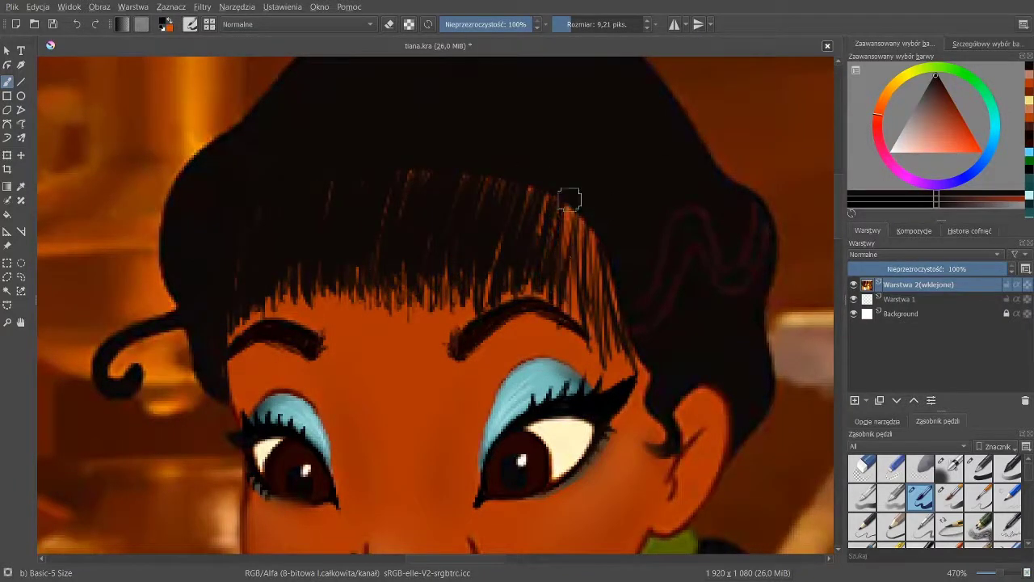
drag(577, 218, 586, 323)
drag(598, 234, 652, 412)
drag(589, 230, 619, 336)
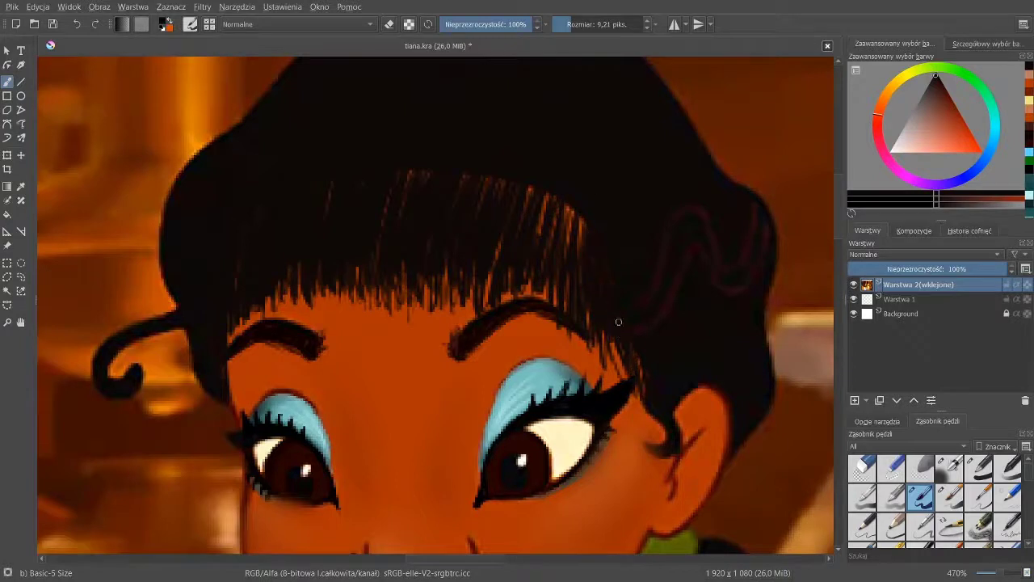
- Cover the remaining skin streaks along the hairline and add short strands to the bangs' lower edge
drag(335, 165, 360, 262)
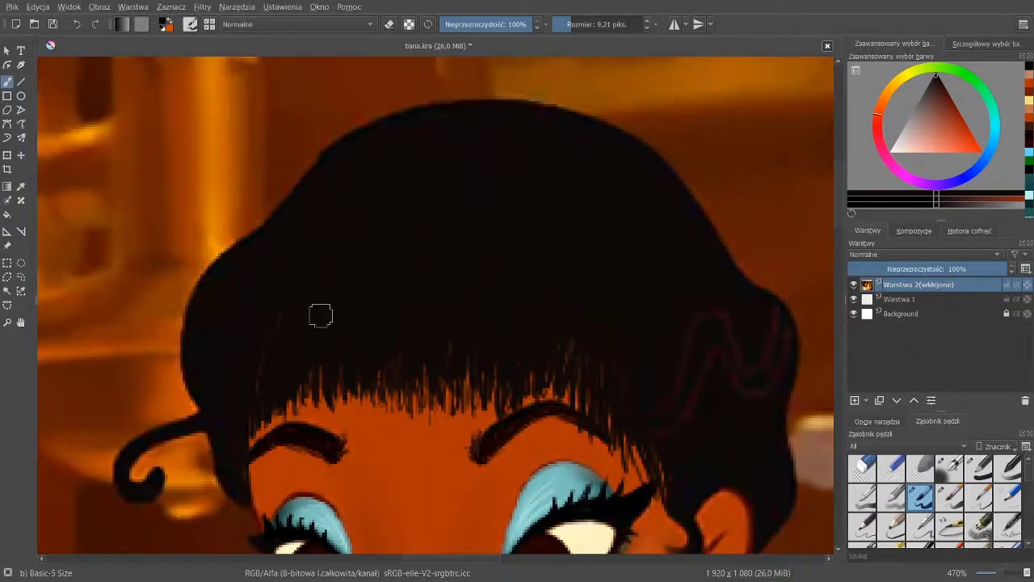
drag(344, 391, 347, 423)
drag(366, 393, 366, 423)
drag(375, 391, 375, 426)
- Paint loose hair strands down both temples, including a long lock in front of the right-hand ear
mouse_move(661, 419)
mouse_down()
mouse_move(545, 295)
mouse_move(550, 284)
mouse_up()
drag(143, 324, 143, 361)
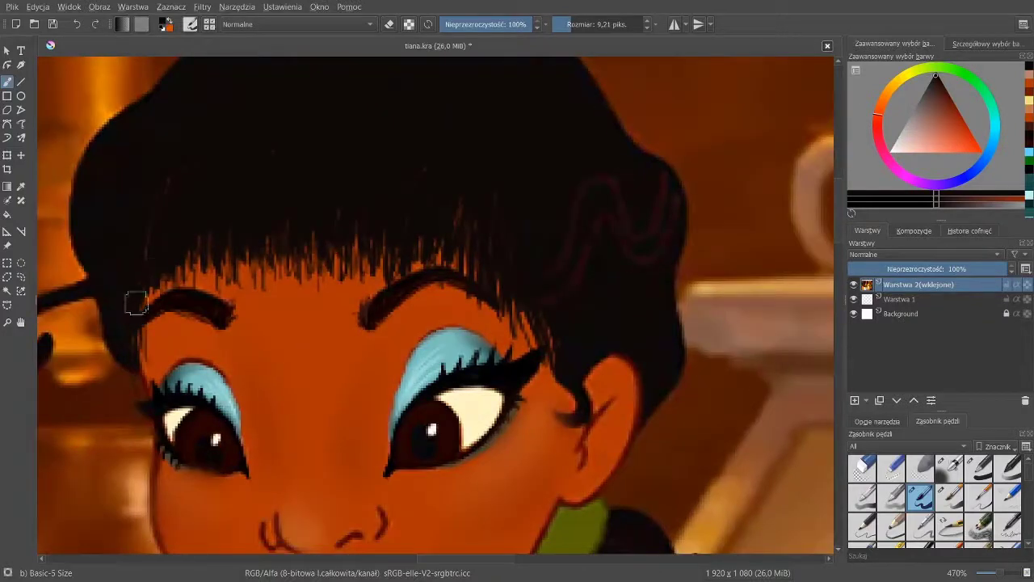
drag(546, 363, 547, 400)
drag(556, 371, 563, 439)
drag(554, 335, 560, 483)
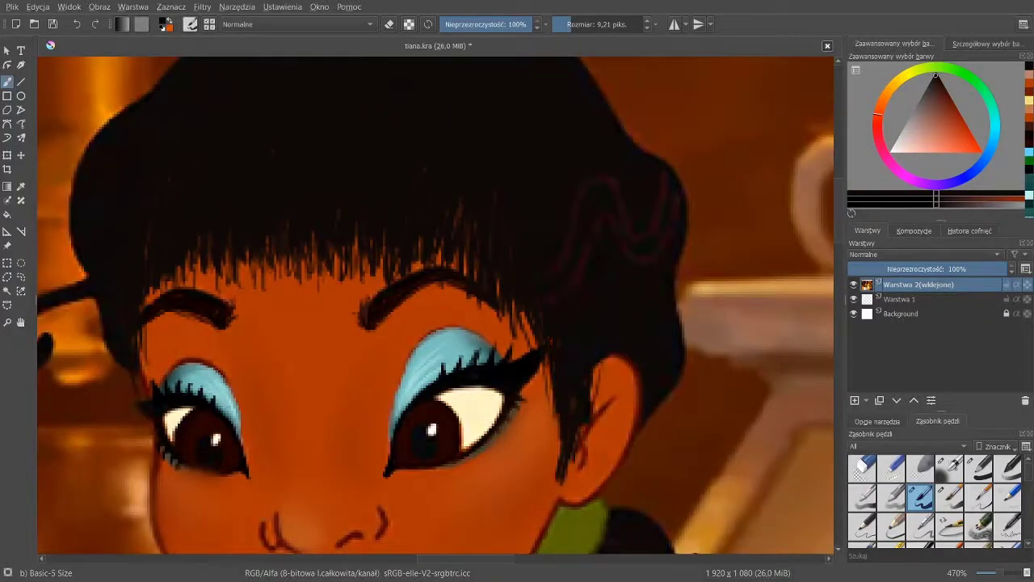
drag(543, 354, 558, 487)
drag(142, 377, 140, 401)
- Sample the background's orange and paint over the loose curl beside the left-hand side of the head
scroll(358, 284, down, 4)
scroll(300, 232, up, 4)
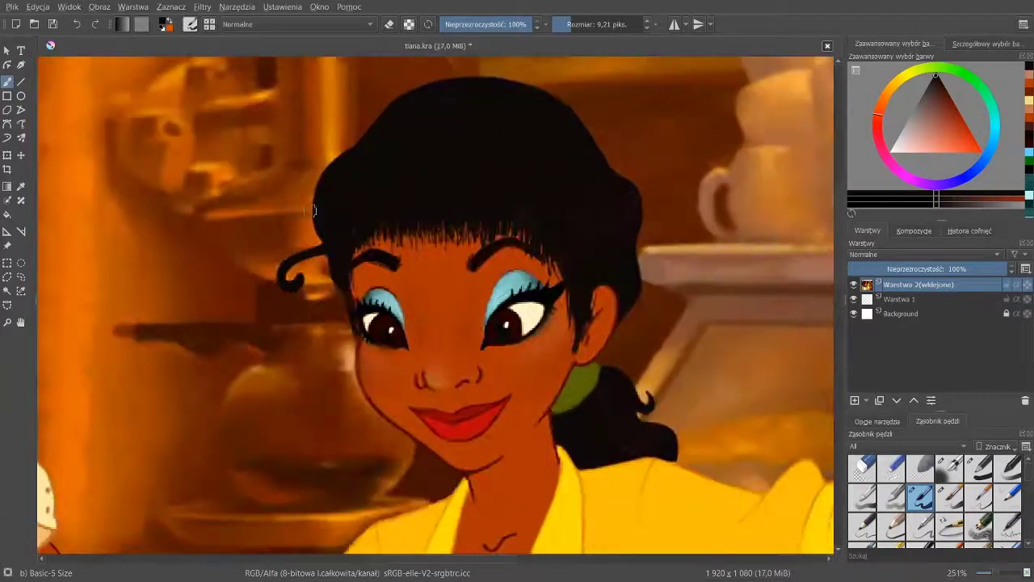
ctrl+click(349, 233)
key(b)
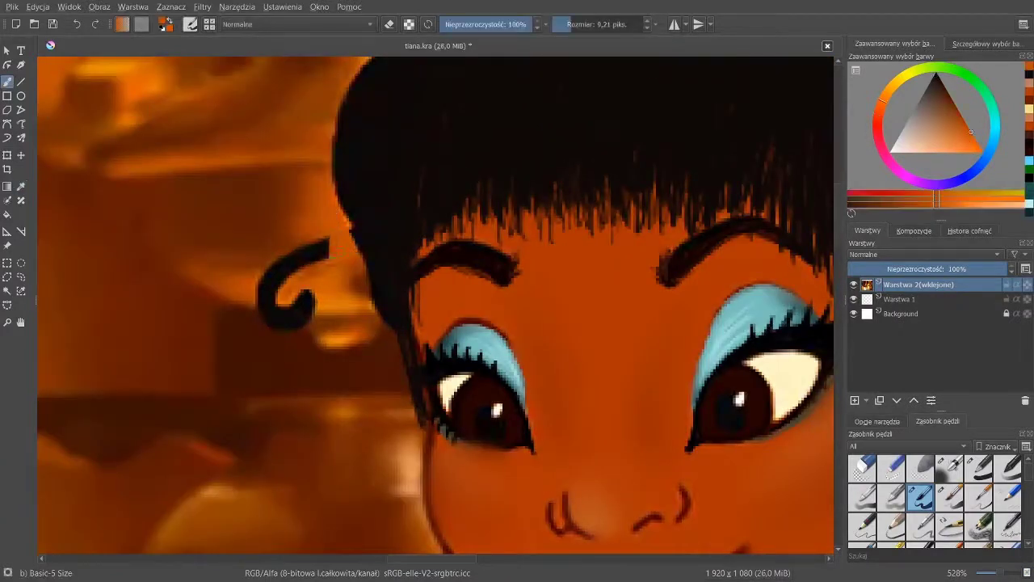
drag(315, 242, 271, 277)
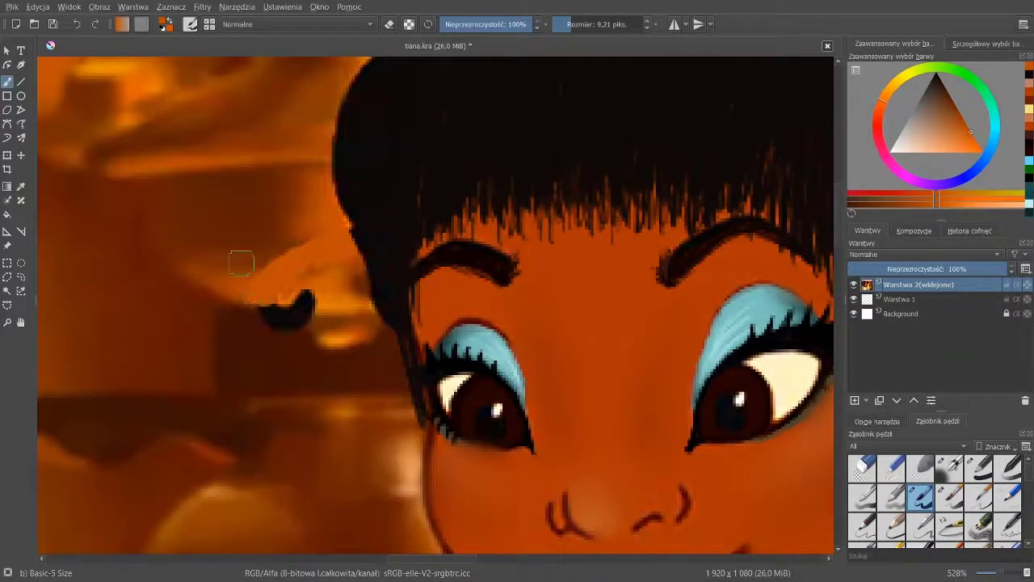
mouse_move(310, 293)
mouse_down()
mouse_move(321, 323)
mouse_move(265, 322)
mouse_up()
- Sample darker background tones to cover the curl's remains and blend the area with Blender Blur at 4.23 px
ctrl+click(309, 324)
ctrl+click(292, 347)
drag(1030, 472, 1031, 506)
click(920, 469)
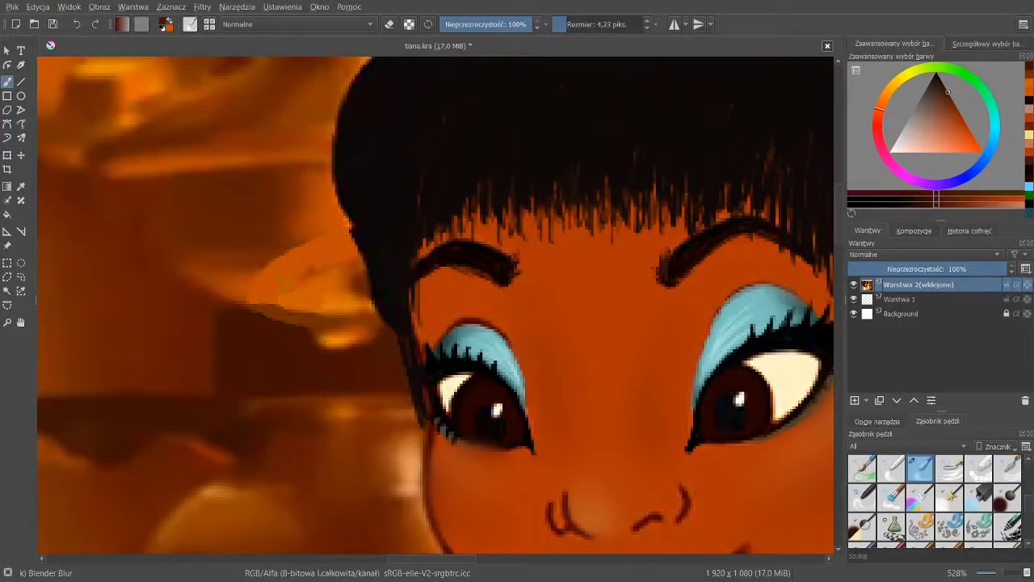
- Sample the near-black hair colour and touch up the hair with the Basic-5 Size brush at 9.21 px
scroll(447, 250, down, 5)
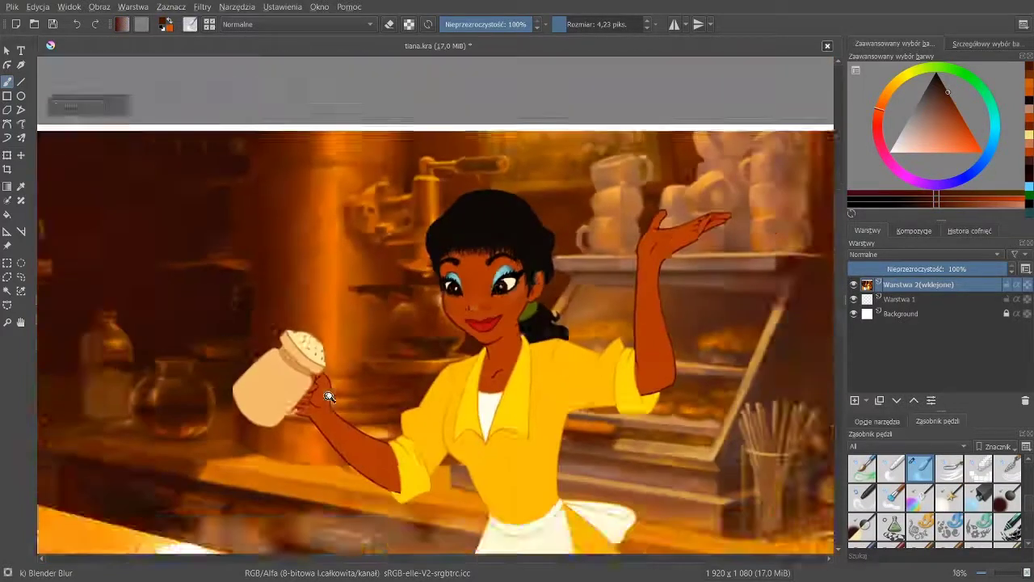
scroll(534, 311, up, 6)
ctrl+click(393, 360)
mouse_move(390, 350)
mouse_down()
mouse_move(370, 300)
mouse_move(284, 370)
mouse_move(282, 363)
mouse_move(348, 256)
mouse_move(382, 289)
mouse_move(415, 263)
mouse_move(407, 234)
mouse_move(350, 240)
mouse_move(331, 282)
mouse_move(404, 229)
mouse_up()
scroll(435, 263, up, 1)
scroll(982, 480, up, 5)
click(920, 497)
scroll(404, 228, down, 10)
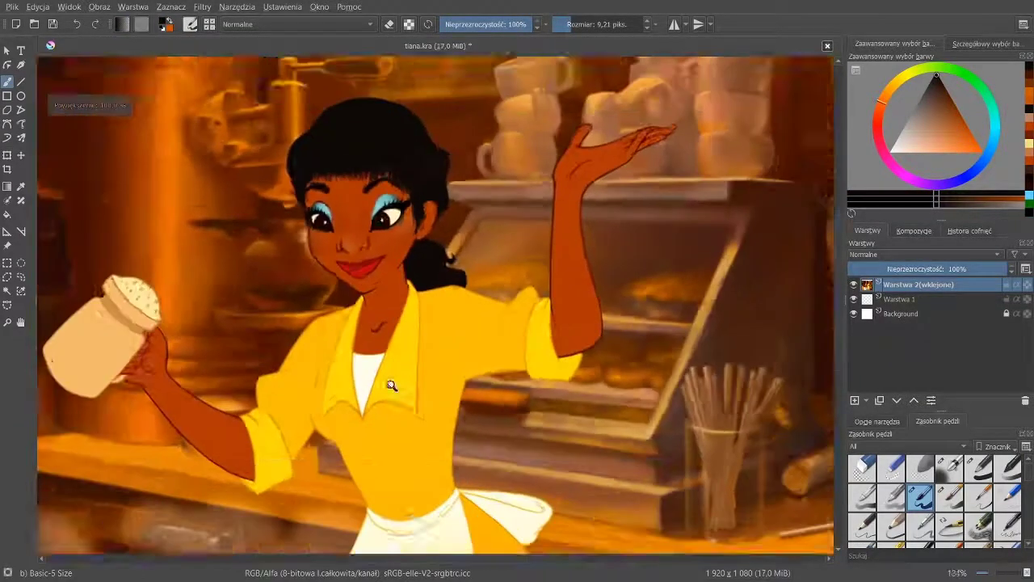
- Paint a long near-black lock down the left-hand side of the face, filling the area between its outline and the cheek
scroll(339, 324, up, 7)
drag(307, 166, 301, 365)
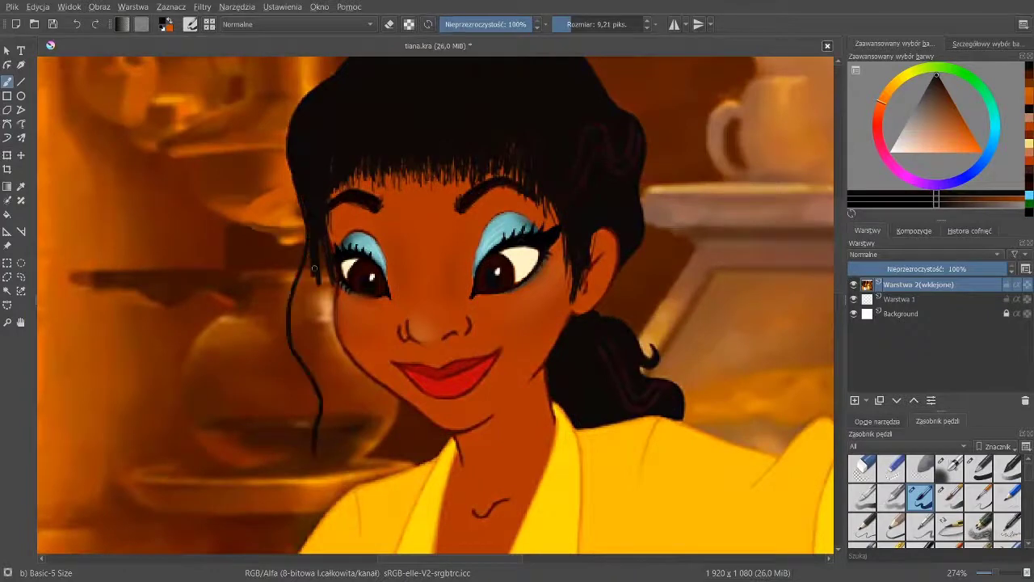
drag(327, 303, 322, 273)
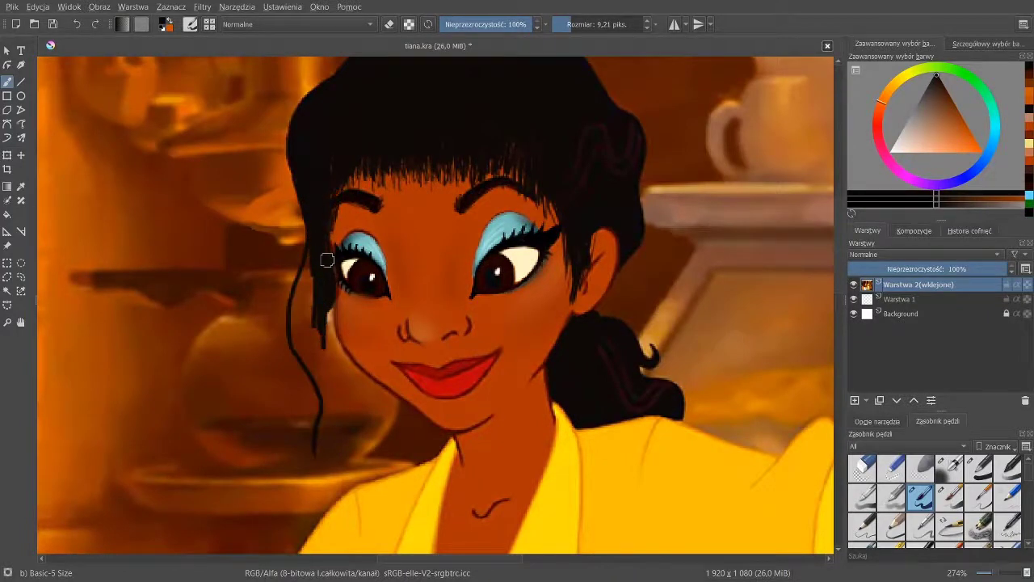
mouse_move(300, 307)
mouse_down()
mouse_move(309, 260)
mouse_move(308, 358)
mouse_move(321, 346)
mouse_move(328, 303)
mouse_up()
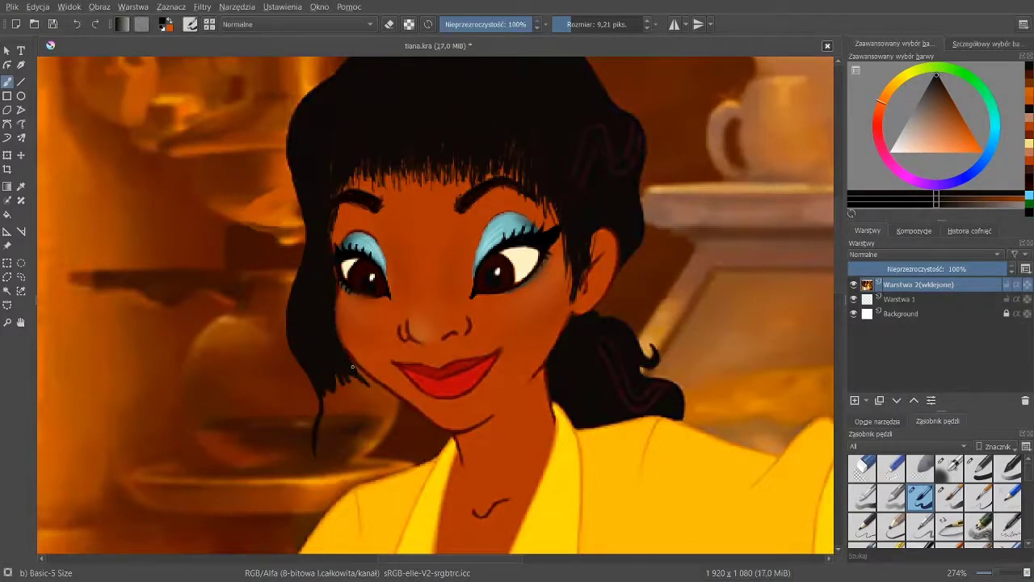
scroll(461, 176, down, 5)
scroll(461, 330, up, 6)
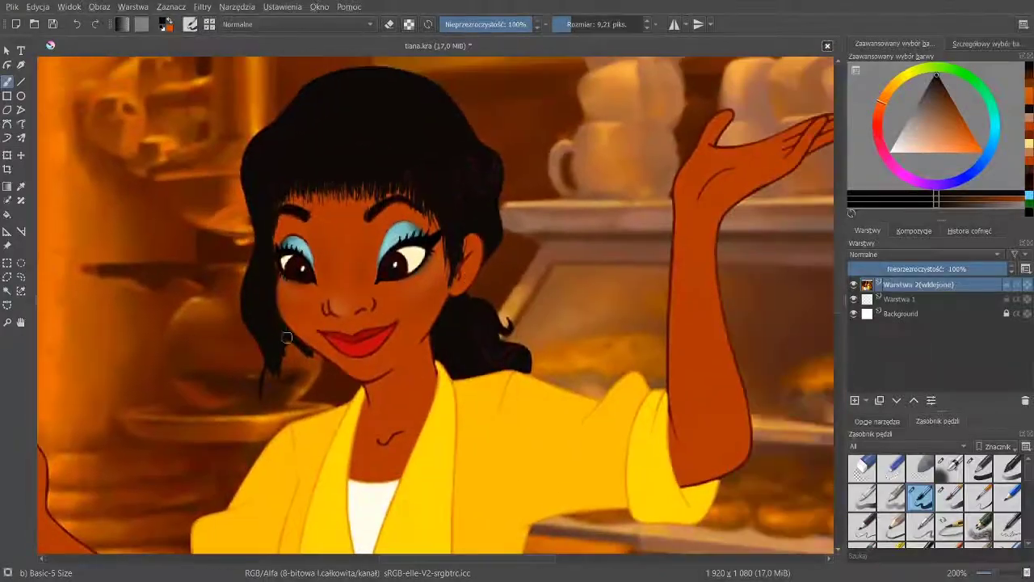
- Lengthen the left-hand hair section below the jaw with more near-black strokes and fill the gaps between its strands
mouse_move(269, 375)
mouse_down()
mouse_move(262, 457)
mouse_move(274, 459)
mouse_up()
drag(279, 396, 286, 445)
drag(322, 339, 335, 404)
mouse_move(312, 335)
mouse_down()
mouse_move(324, 407)
mouse_move(329, 373)
mouse_move(293, 334)
mouse_move(275, 445)
mouse_up()
drag(323, 420, 356, 347)
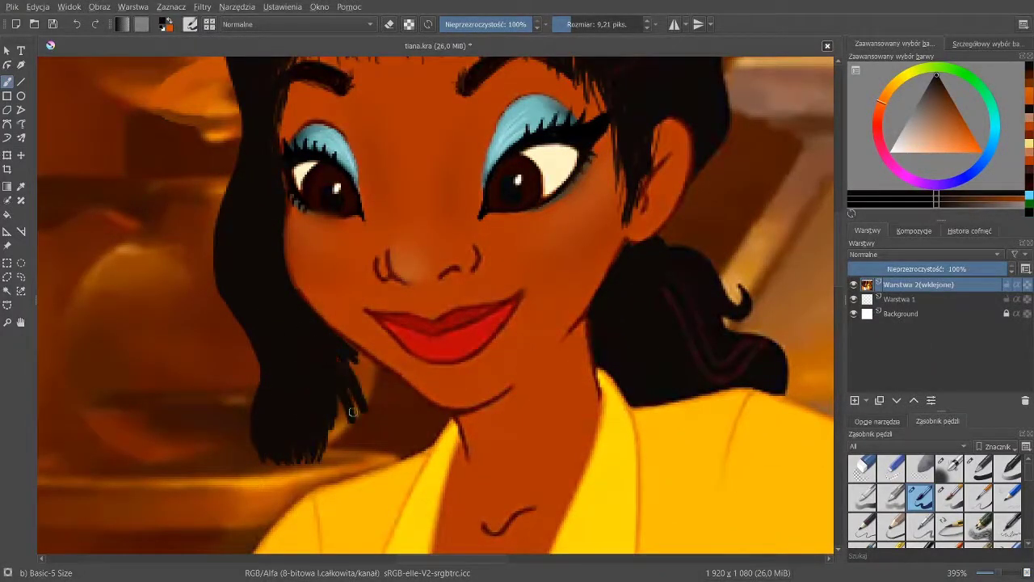
drag(348, 372, 340, 440)
drag(315, 372, 327, 424)
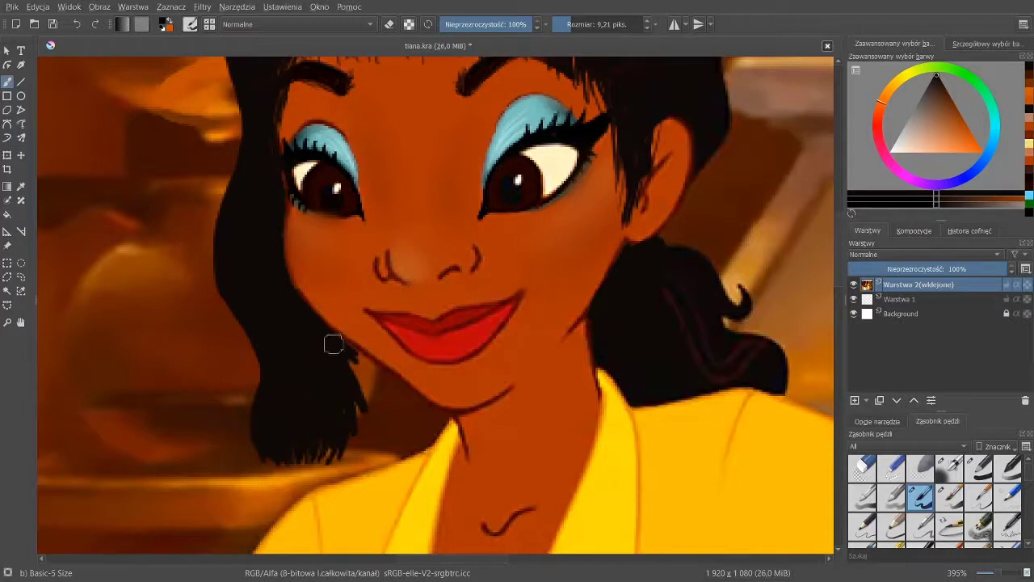
- Fill the area under the jaw with near-black hair down to the yellow collar and shoulder, closing the ragged ends
mouse_move(322, 354)
mouse_down()
mouse_move(374, 402)
mouse_move(357, 434)
mouse_move(351, 416)
mouse_move(362, 439)
mouse_move(373, 434)
mouse_move(383, 447)
mouse_move(394, 380)
mouse_move(449, 415)
mouse_move(375, 427)
mouse_move(430, 432)
mouse_up()
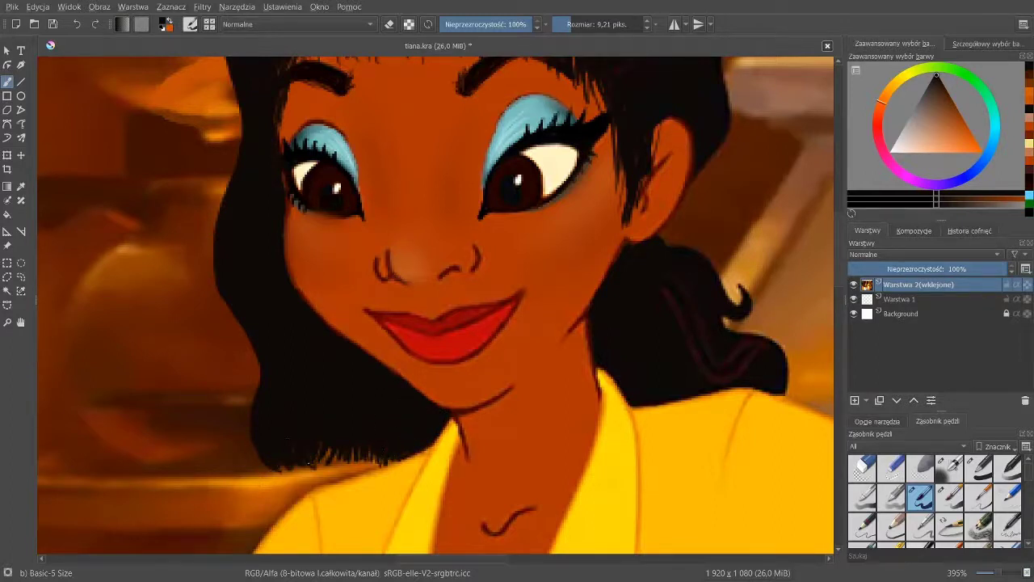
mouse_move(504, 349)
mouse_down()
mouse_move(469, 427)
mouse_move(301, 443)
mouse_up()
mouse_move(509, 250)
mouse_down()
mouse_move(515, 393)
mouse_move(491, 299)
mouse_up()
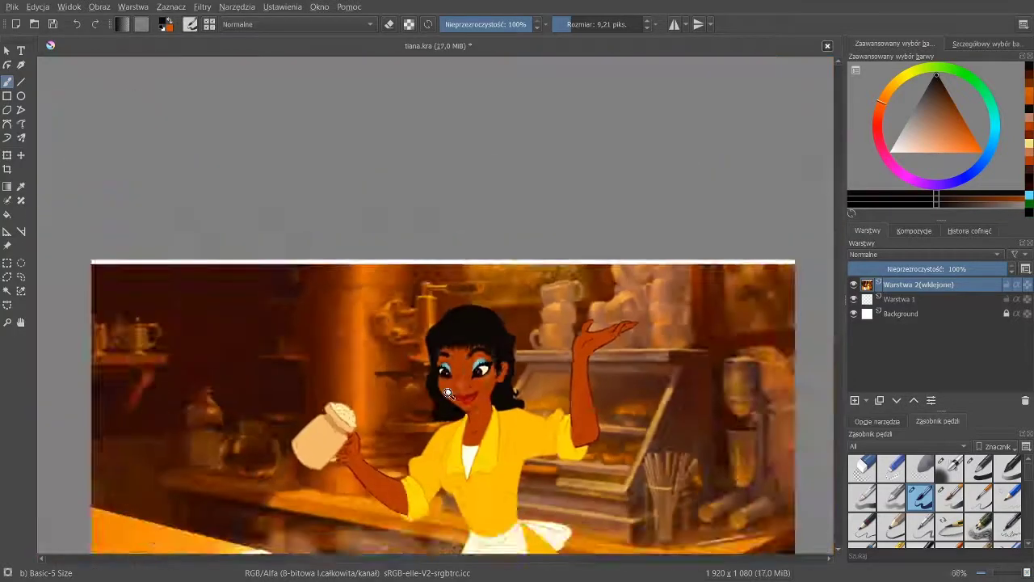
mouse_move(301, 321)
mouse_down()
mouse_move(296, 345)
mouse_move(379, 291)
mouse_move(439, 275)
mouse_up()
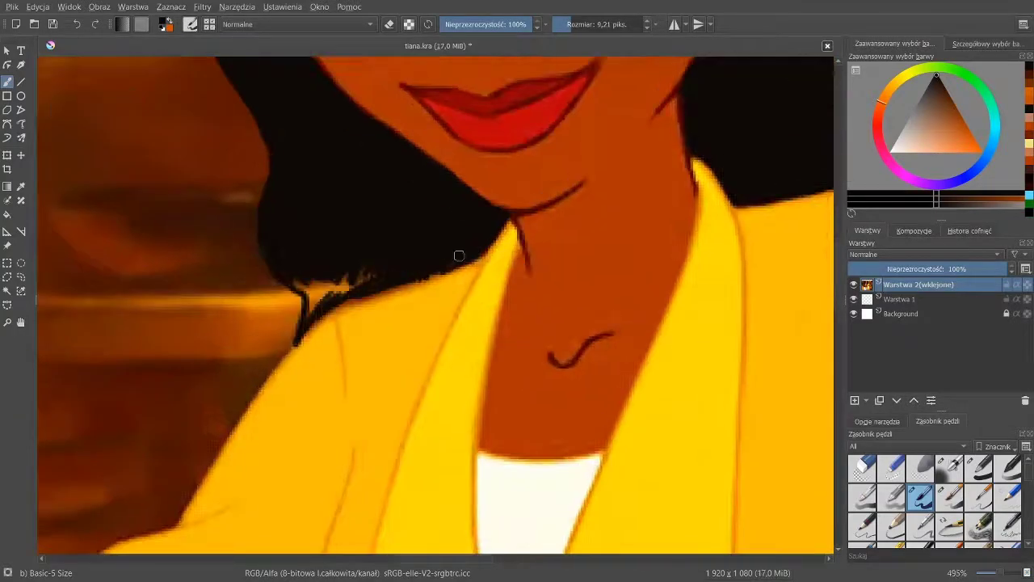
drag(375, 270, 329, 287)
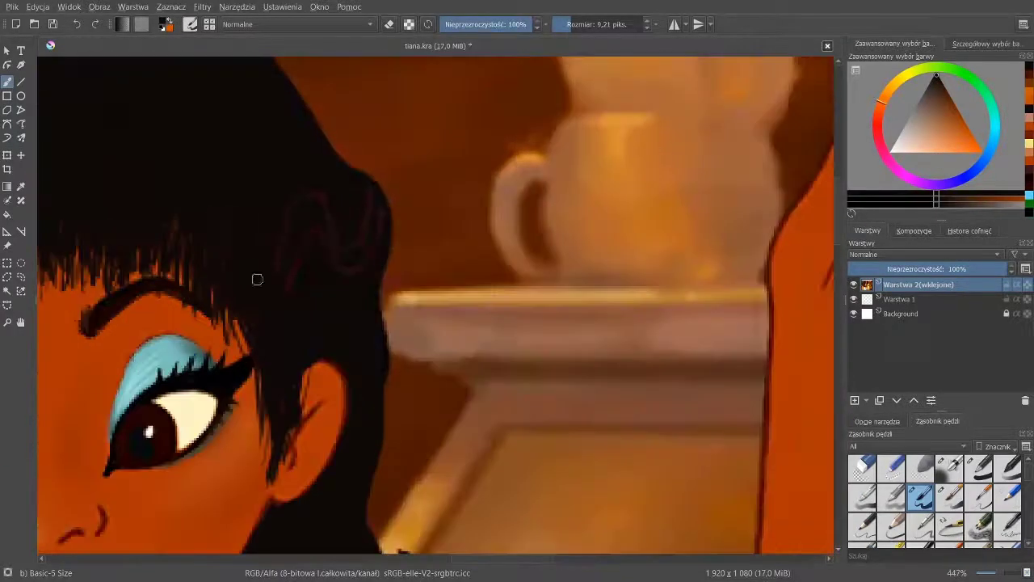
- Paint over the reddish highlight lines in the side hair and ponytail with a 46.38 px brush, lowering the opacity to 90%
click(584, 25)
drag(313, 210, 360, 210)
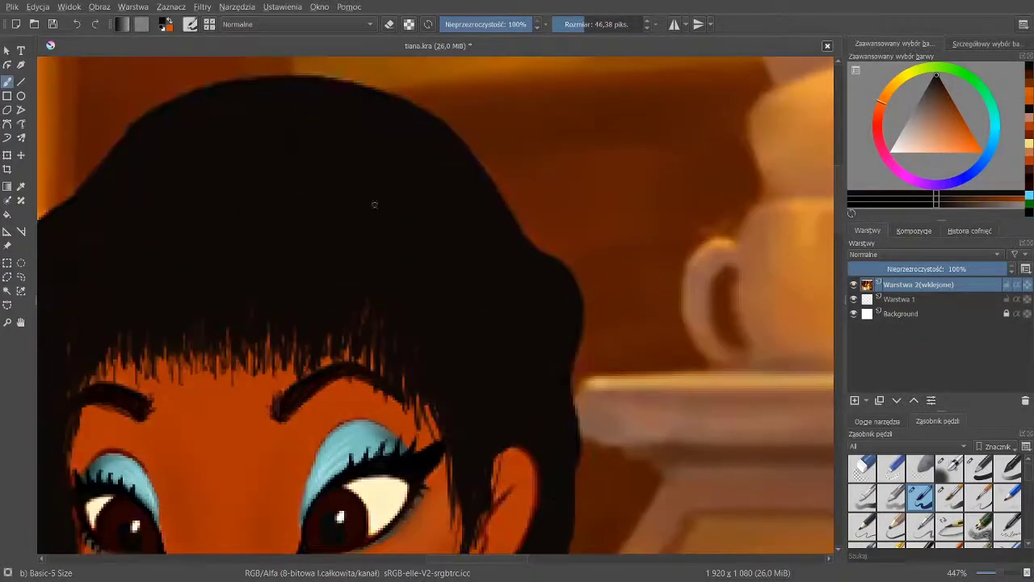
key(i)
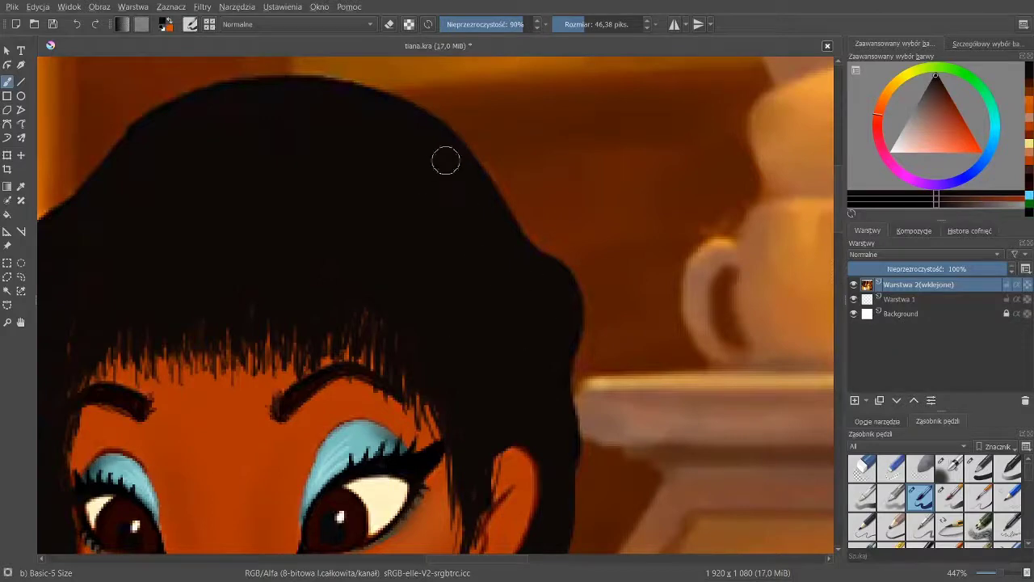
drag(546, 356, 450, 166)
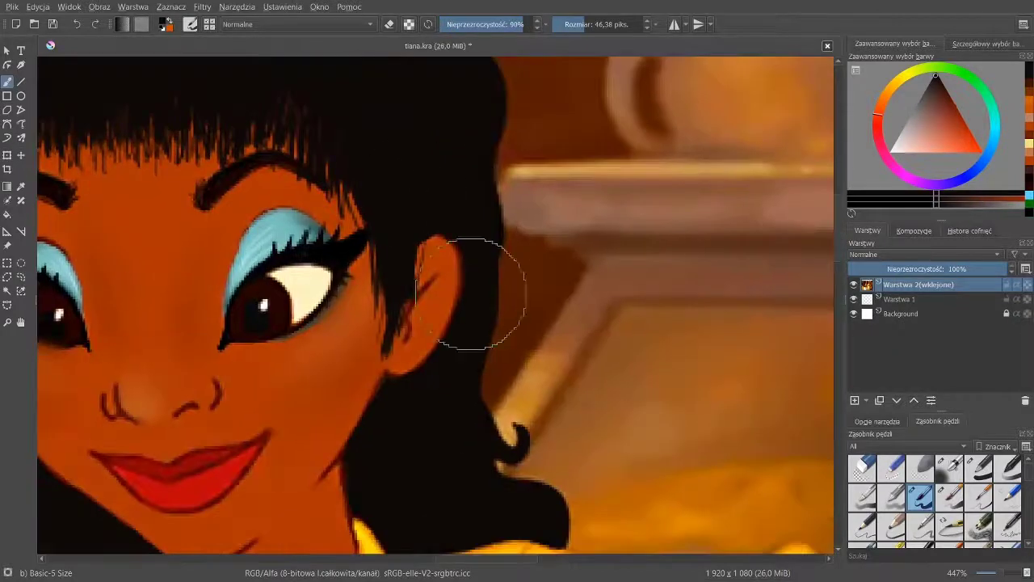
scroll(523, 398, down, 3)
scroll(518, 315, down, 1)
drag(430, 212, 584, 261)
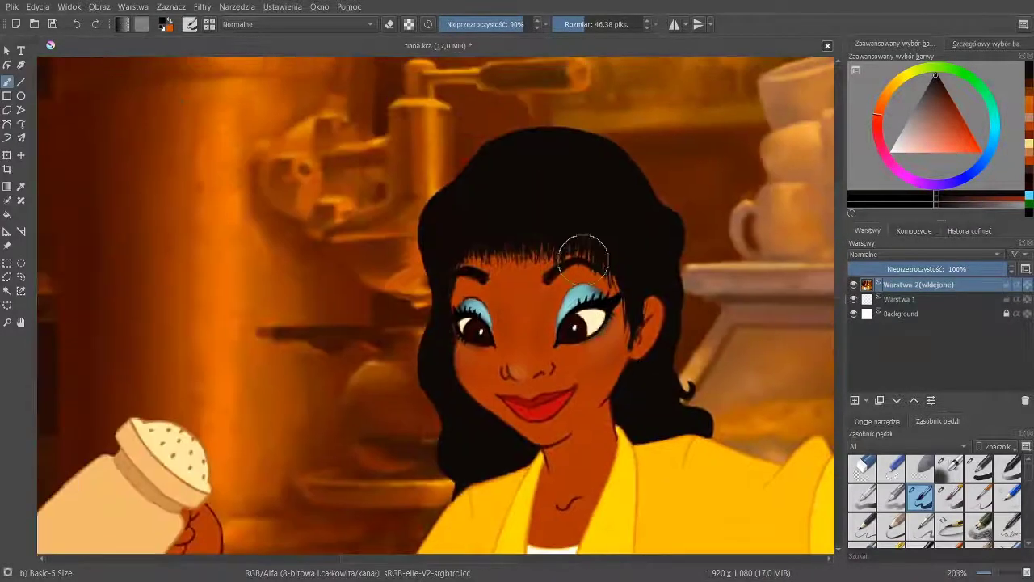
drag(604, 465, 519, 469)
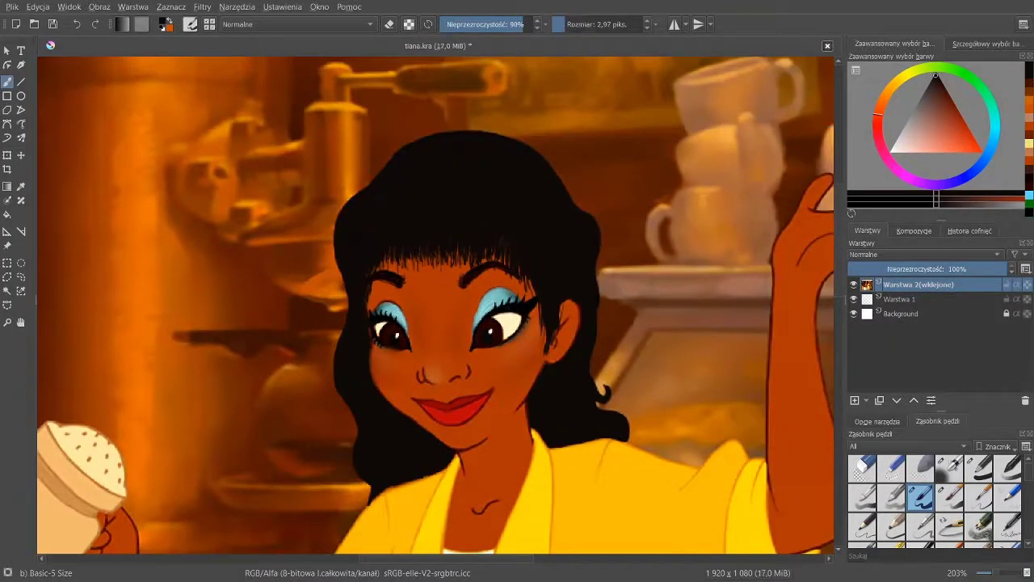
- Set the brush size to 12.74 px and lengthen the bangs with short strands across the forehead
scroll(547, 131, up, 5)
click(572, 26)
drag(352, 251, 374, 315)
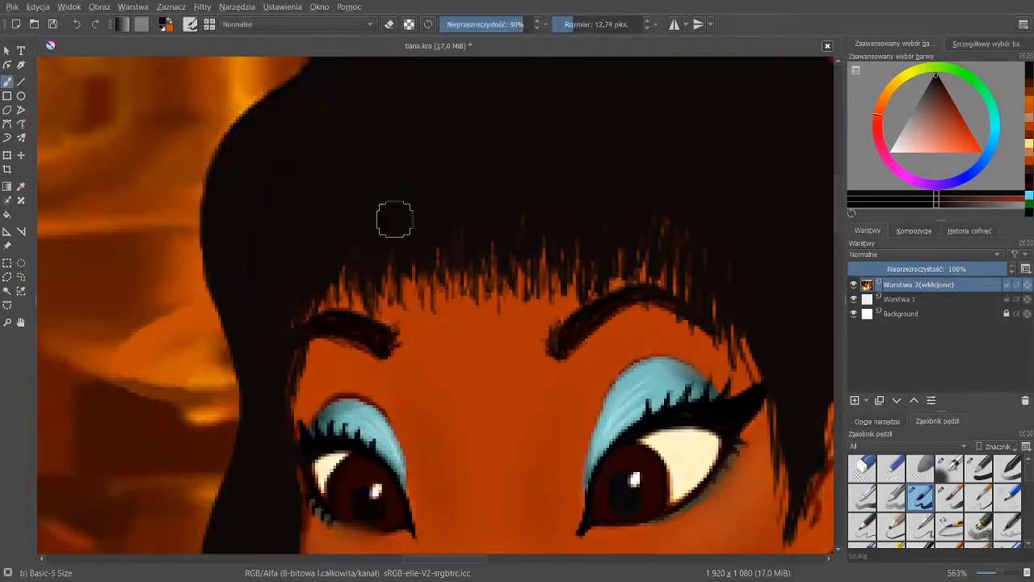
drag(395, 219, 412, 315)
mouse_move(433, 242)
mouse_down()
mouse_move(449, 303)
mouse_move(464, 313)
mouse_up()
mouse_move(469, 243)
mouse_down()
mouse_move(484, 314)
mouse_move(505, 315)
mouse_up()
drag(511, 250, 528, 313)
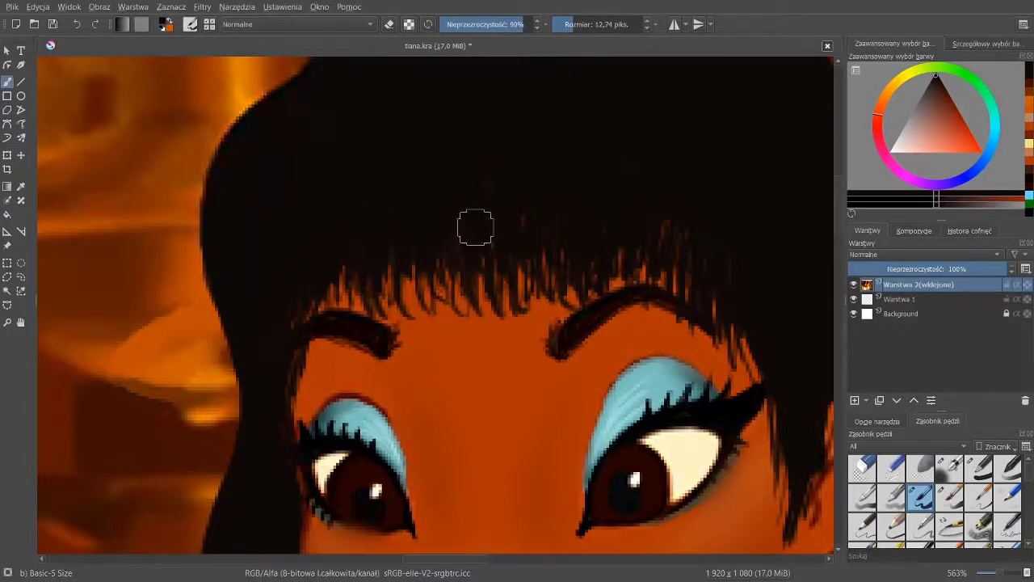
scroll(671, 242, down, 10)
scroll(658, 278, up, 12)
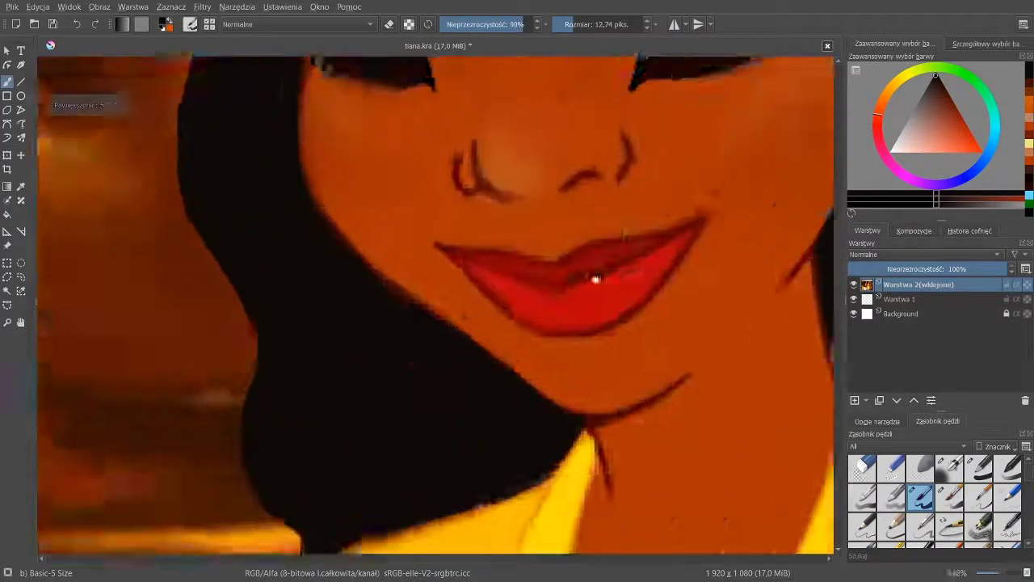
- Choose a muted pink and repaint the red upper and lower lips with the Basic-5 Size Opacity brush
click(935, 135)
click(949, 497)
mouse_move(638, 269)
mouse_down()
mouse_move(558, 296)
mouse_move(673, 253)
mouse_up()
mouse_move(591, 263)
mouse_down()
mouse_move(445, 293)
mouse_move(507, 311)
mouse_move(423, 286)
mouse_move(508, 296)
mouse_up()
drag(584, 280, 684, 254)
scroll(663, 286, down, 8)
scroll(663, 287, up, 9)
mouse_move(629, 325)
mouse_down()
mouse_move(718, 252)
mouse_move(501, 360)
mouse_move(520, 406)
mouse_move(672, 333)
mouse_up()
drag(517, 395, 397, 358)
mouse_move(610, 242)
mouse_down()
mouse_move(474, 517)
mouse_move(604, 249)
mouse_move(608, 182)
mouse_up()
mouse_move(521, 283)
mouse_down()
mouse_move(787, 207)
mouse_move(659, 249)
mouse_up()
mouse_move(556, 284)
mouse_down()
mouse_move(373, 362)
mouse_move(153, 315)
mouse_move(364, 390)
mouse_move(647, 332)
mouse_move(427, 486)
mouse_move(332, 429)
mouse_move(441, 453)
mouse_up()
- Choose a dark reddish brown and trace the mouth line and lower lip contour with the Basic-5 Size brush at 10.02 px
click(940, 103)
drag(525, 341, 602, 304)
drag(475, 358, 612, 276)
key(ctrl+z)
click(566, 24)
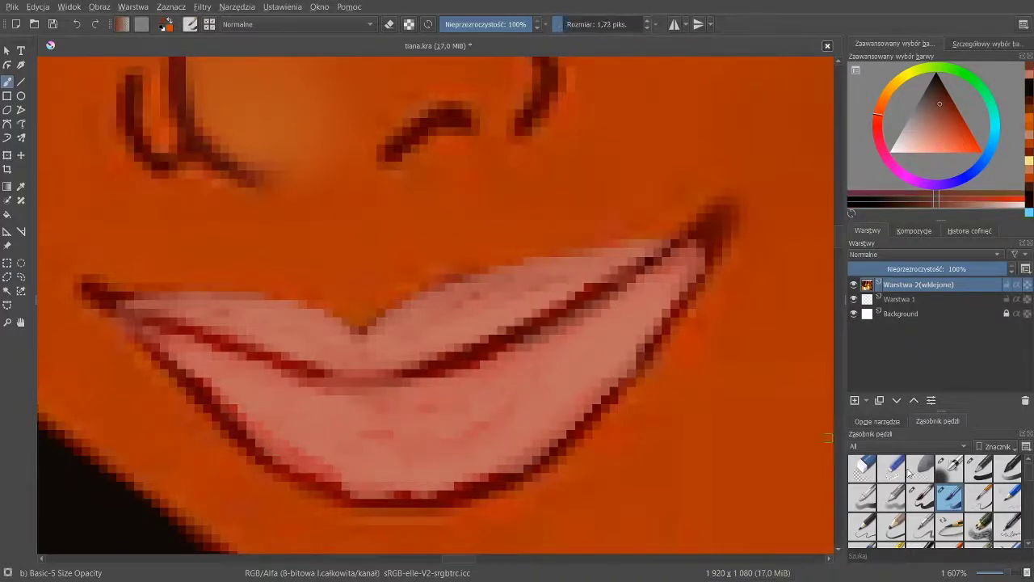
click(921, 497)
drag(565, 24, 572, 25)
mouse_move(650, 260)
mouse_down()
mouse_move(671, 315)
mouse_move(364, 495)
mouse_move(242, 428)
mouse_move(91, 289)
mouse_up()
mouse_move(121, 306)
mouse_down()
mouse_move(233, 341)
mouse_move(494, 348)
mouse_up()
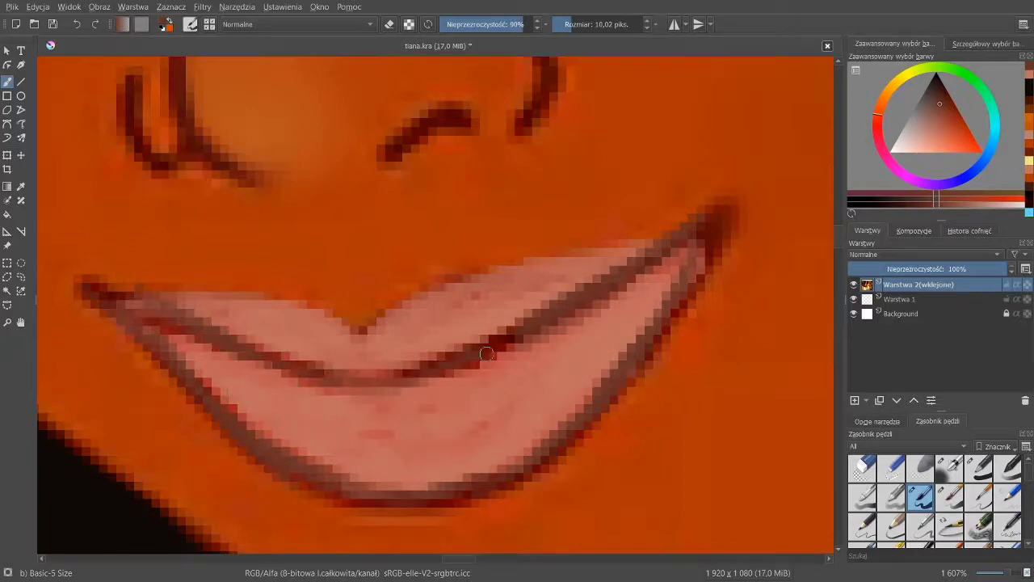
- Outline the upper lip and strengthen the mouth corners and lower lip edge in the same reddish brown
mouse_move(587, 278)
mouse_down()
mouse_move(582, 316)
mouse_move(580, 279)
mouse_up()
mouse_move(518, 281)
mouse_down()
mouse_move(711, 212)
mouse_move(791, 199)
mouse_up()
drag(503, 280, 315, 254)
drag(643, 305, 420, 351)
drag(719, 193, 652, 251)
drag(648, 302, 710, 195)
drag(677, 291, 558, 408)
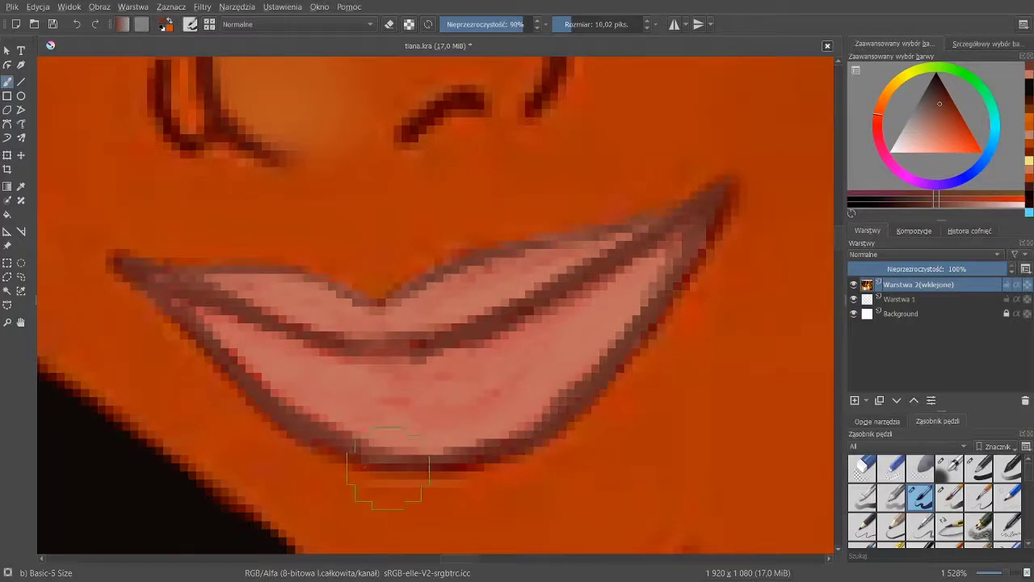
- Sample the lip tones, choose a pale pink and paint small highlights on the upper and lower lips
mouse_move(515, 340)
mouse_down()
mouse_move(499, 420)
mouse_move(517, 384)
mouse_up()
ctrl+click(617, 272)
ctrl+click(602, 287)
drag(598, 282, 568, 303)
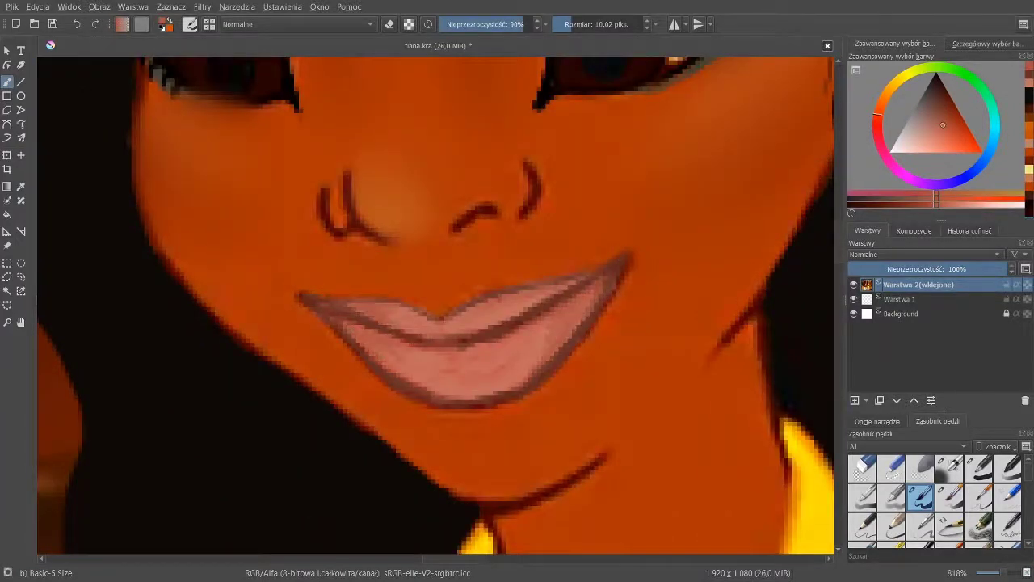
click(916, 141)
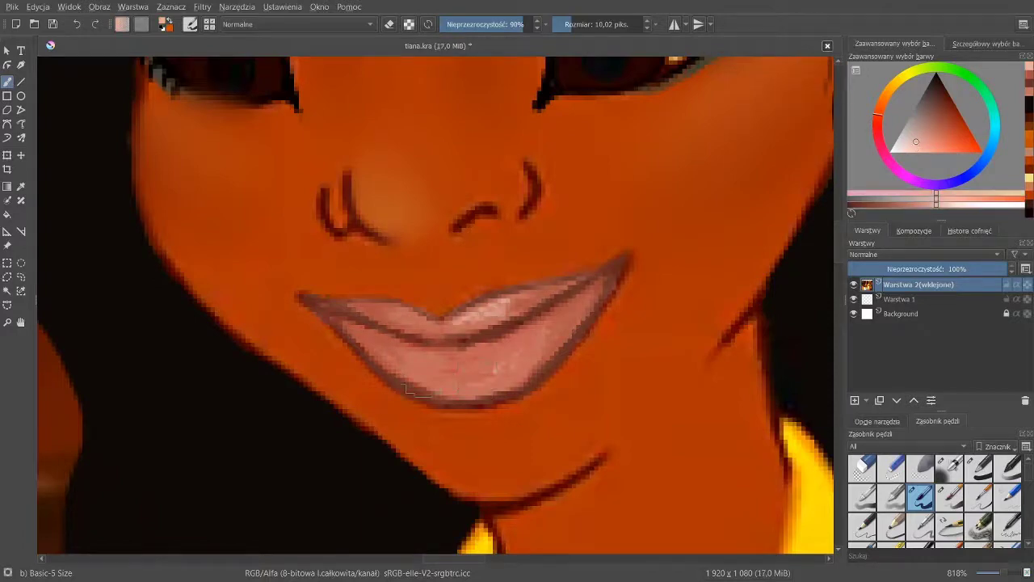
scroll(504, 432, down, 8)
scroll(508, 342, up, 4)
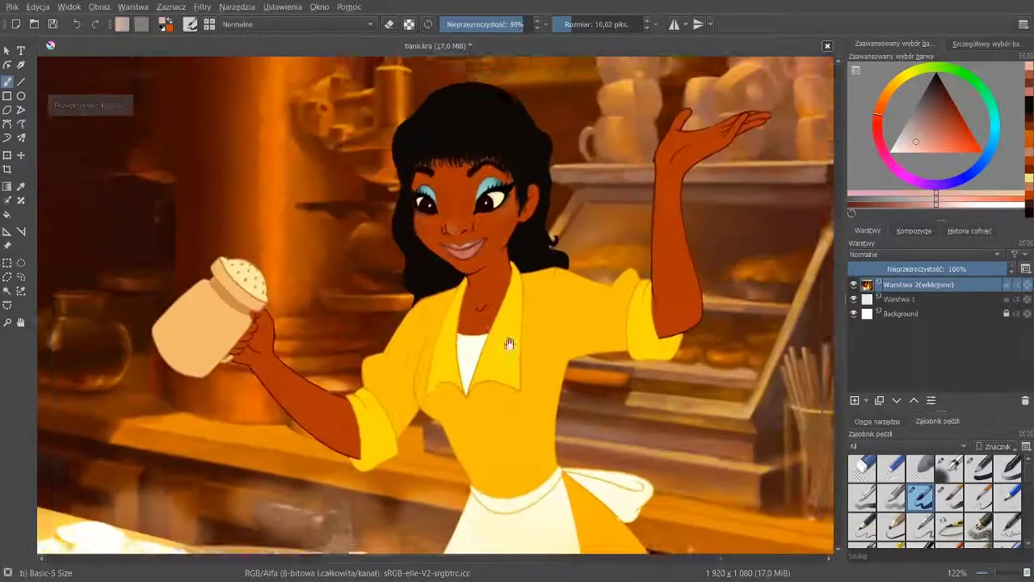
- Sample the skin colour, set the brush opacity to 100% and paint over the white undershirt inside the neckline
mouse_move(527, 330)
mouse_down()
mouse_move(529, 299)
mouse_move(468, 396)
mouse_move(455, 345)
mouse_up()
scroll(433, 353, up, 2)
ctrl+click(513, 261)
click(529, 27)
mouse_move(468, 299)
mouse_down()
mouse_move(489, 367)
mouse_move(524, 336)
mouse_move(483, 429)
mouse_move(455, 299)
mouse_move(452, 368)
mouse_move(497, 421)
mouse_up()
key(ctrl+z)
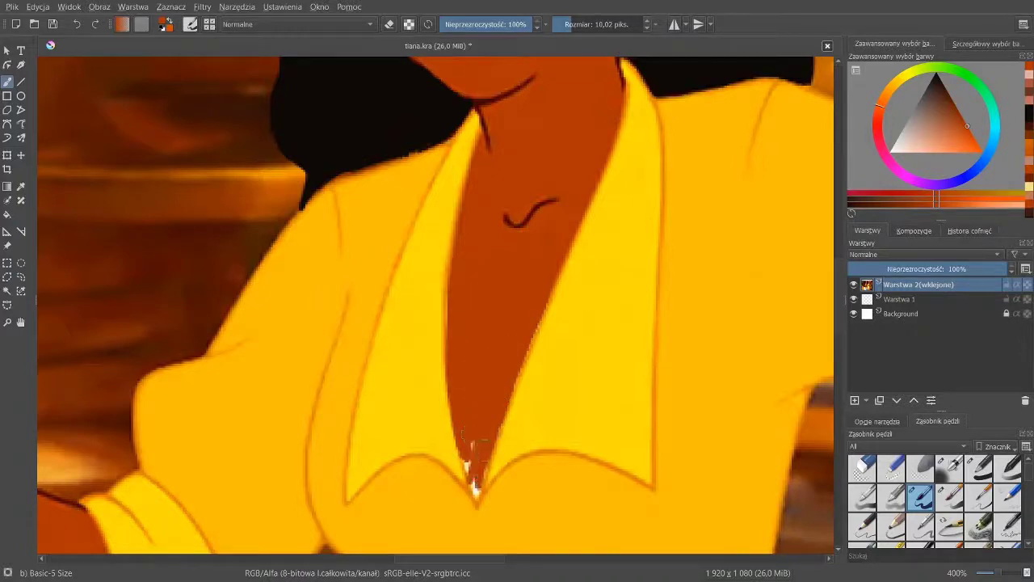
drag(473, 453, 473, 440)
drag(543, 299, 476, 455)
mouse_move(506, 381)
mouse_down()
mouse_move(603, 326)
mouse_move(533, 273)
mouse_up()
- Choose a dark navy blue and paint the apron's curved waistband with it
mouse_move(291, 293)
mouse_down()
mouse_move(340, 339)
mouse_move(347, 234)
mouse_move(326, 251)
mouse_move(529, 258)
mouse_move(565, 203)
mouse_move(473, 299)
mouse_move(387, 327)
mouse_move(409, 302)
mouse_move(534, 311)
mouse_move(598, 239)
mouse_move(614, 194)
mouse_move(596, 232)
mouse_move(444, 340)
mouse_move(513, 307)
mouse_move(423, 331)
mouse_move(395, 326)
mouse_move(344, 275)
mouse_up()
click(970, 175)
click(944, 92)
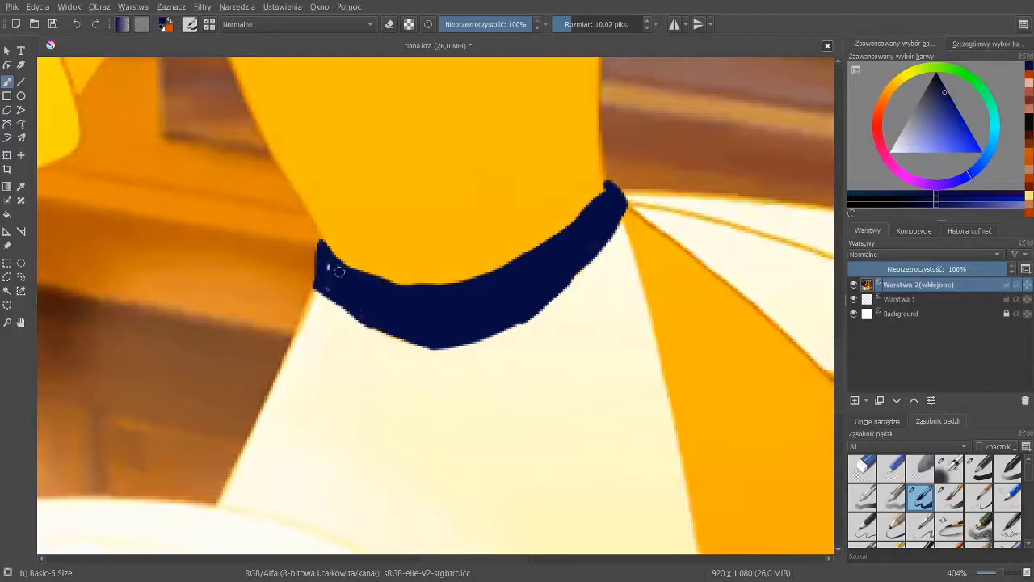
mouse_move(360, 318)
mouse_down()
mouse_move(540, 310)
mouse_move(363, 325)
mouse_up()
drag(498, 329, 455, 434)
- Switch to a slightly lighter navy and outline the apron's left-hand edge from the waistband down to the bowl
drag(467, 501, 461, 363)
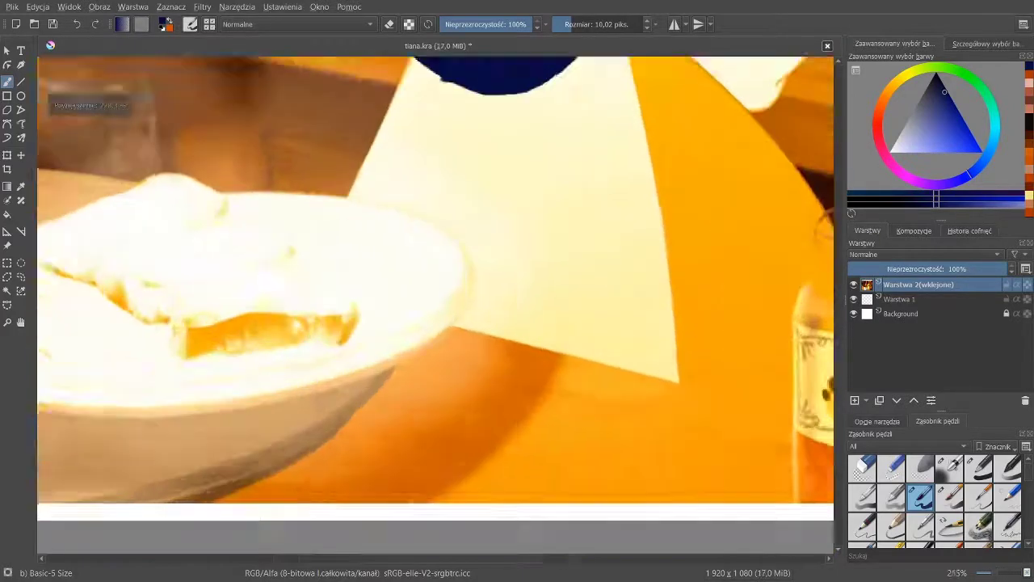
ctrl+click(386, 168)
mouse_move(440, 97)
mouse_down()
mouse_move(403, 209)
mouse_move(355, 235)
mouse_up()
drag(389, 181, 389, 130)
drag(346, 223, 258, 405)
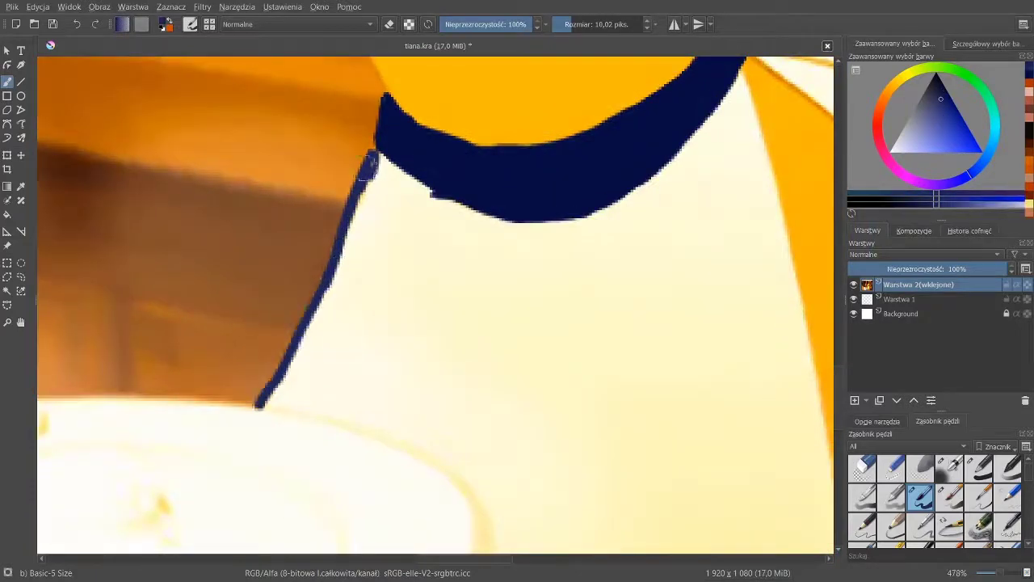
- Paint lighter navy strokes along the whole lower edge of the waistband, trailing a few streaks onto the apron
drag(419, 185, 502, 232)
drag(430, 198, 559, 245)
drag(486, 227, 621, 241)
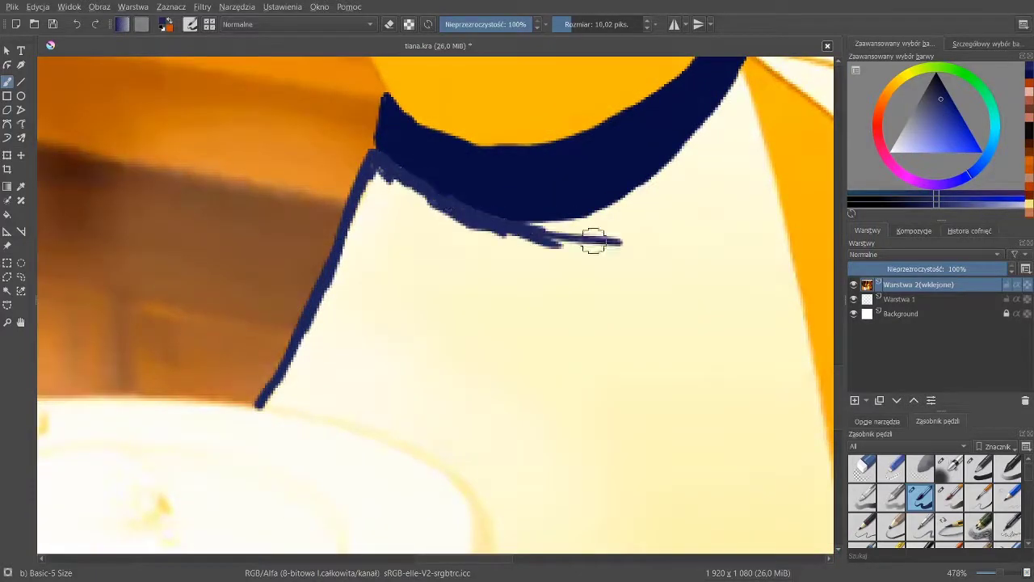
drag(513, 236, 615, 230)
drag(530, 226, 664, 219)
drag(572, 221, 668, 182)
drag(602, 215, 712, 141)
drag(624, 194, 718, 127)
drag(670, 169, 724, 111)
mouse_move(717, 144)
mouse_down()
mouse_move(589, 256)
mouse_move(617, 189)
mouse_up()
drag(589, 231, 620, 181)
drag(263, 292, 315, 331)
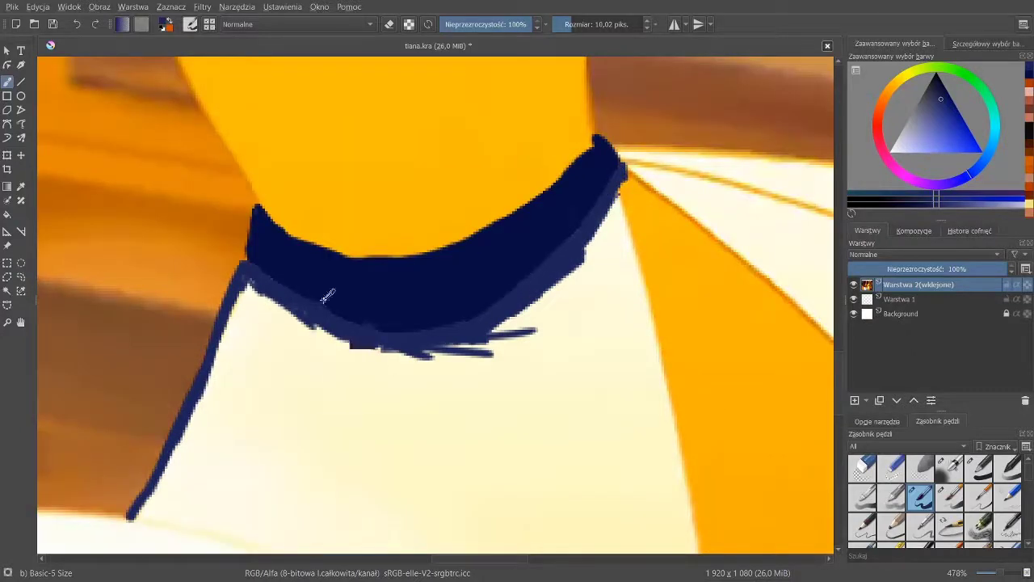
key(ctrl+z)
drag(261, 269, 443, 384)
- Outline the skirt's right-hand edge in the lighter navy from the waistband down to the glass jar
drag(572, 294, 308, 282)
drag(363, 161, 486, 278)
drag(370, 165, 529, 315)
scroll(497, 281, down, 5)
scroll(536, 292, up, 5)
drag(192, 157, 388, 312)
drag(292, 221, 550, 517)
drag(481, 409, 511, 462)
drag(372, 293, 546, 512)
drag(324, 243, 462, 394)
drag(390, 299, 514, 465)
drag(412, 318, 534, 484)
drag(536, 486, 556, 522)
drag(509, 470, 528, 501)
- Continue the navy skirt outline straight down along the left-hand side of the glass jar
scroll(526, 347, down, 5)
drag(523, 332, 530, 308)
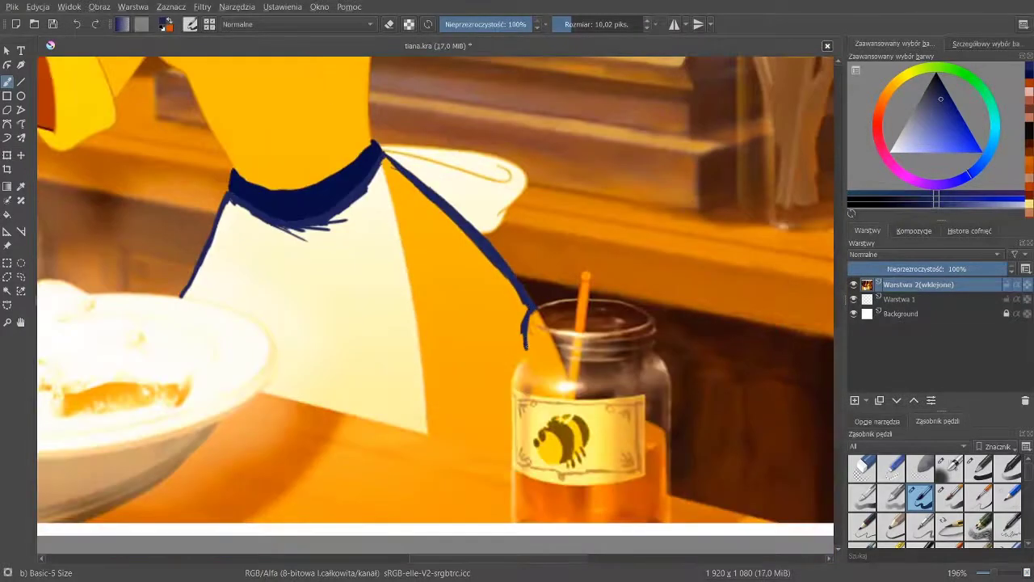
drag(507, 407, 507, 454)
scroll(516, 432, up, 5)
drag(494, 368, 493, 493)
drag(480, 218, 486, 489)
drag(488, 517, 521, 259)
- Paint the yellow skirt's lower edge navy between the jar and the apron's corner, thickening the outline beside the jar
scroll(299, 388, down, 5)
scroll(127, 312, up, 4)
drag(77, 285, 368, 372)
mouse_move(275, 343)
mouse_down()
mouse_move(388, 380)
mouse_move(85, 282)
mouse_move(97, 258)
mouse_move(216, 289)
mouse_move(296, 330)
mouse_up()
drag(360, 348, 378, 157)
drag(378, 157, 339, 345)
mouse_move(382, 228)
mouse_down()
mouse_move(350, 337)
mouse_move(332, 310)
mouse_up()
drag(357, 184, 402, 84)
scroll(455, 372, down, 2)
scroll(374, 278, up, 4)
- Outline the apron's lower edge in navy from its corner towards the bowl, undoing the unwanted strokes near the rim
drag(171, 300, 404, 374)
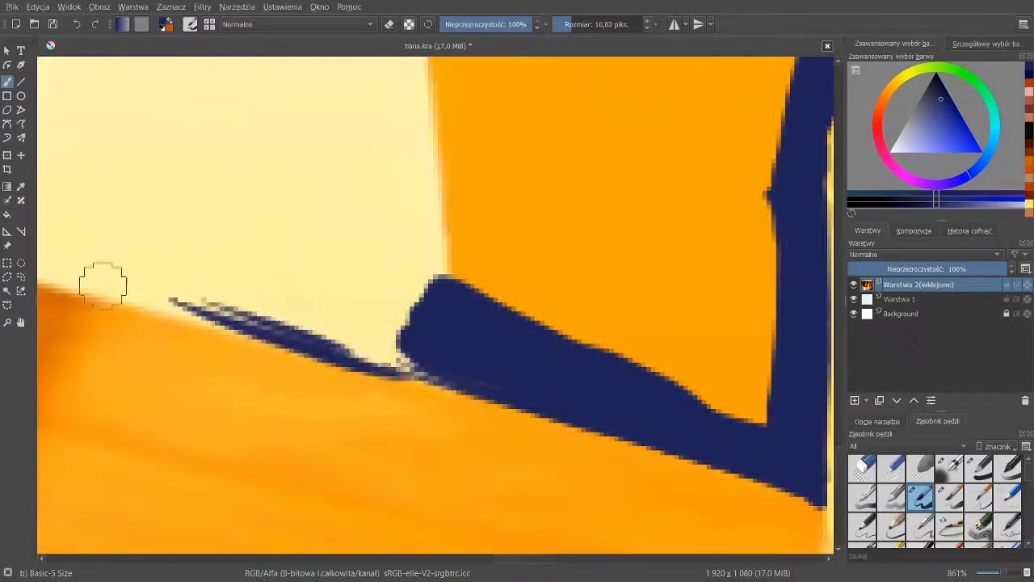
drag(63, 279, 189, 309)
drag(323, 340, 440, 377)
drag(77, 279, 499, 311)
drag(499, 310, 316, 252)
drag(476, 292, 152, 224)
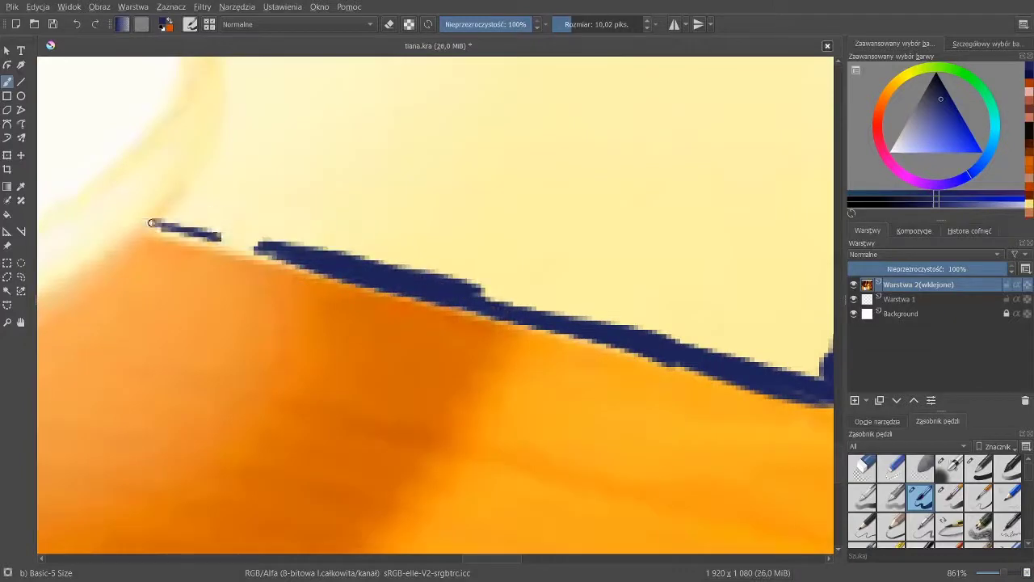
key(ctrl+z)
drag(267, 252, 158, 220)
key(ctrl+z)
scroll(442, 264, down, 3)
scroll(432, 303, up, 1)
- Outline the apron in navy along the bowl's rim, joining its lower edge to its left-hand edge
mouse_move(304, 237)
mouse_down()
mouse_move(381, 143)
mouse_move(349, 199)
mouse_up()
drag(337, 121, 348, 221)
drag(347, 222, 431, 408)
drag(383, 256, 432, 317)
drag(343, 237, 437, 332)
mouse_move(341, 242)
mouse_down()
mouse_move(423, 294)
mouse_move(382, 271)
mouse_up()
drag(218, 299, 388, 306)
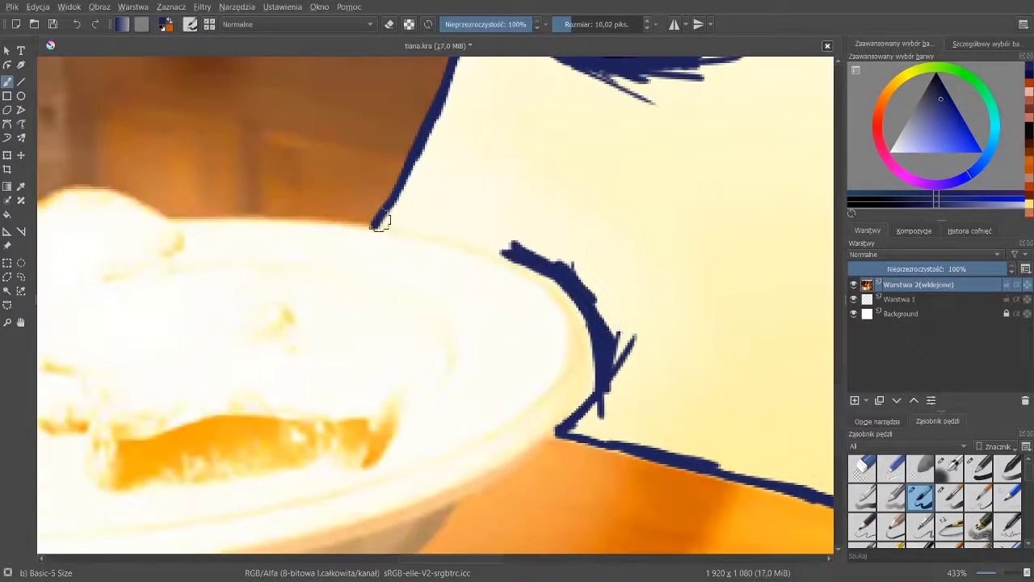
drag(398, 221, 510, 247)
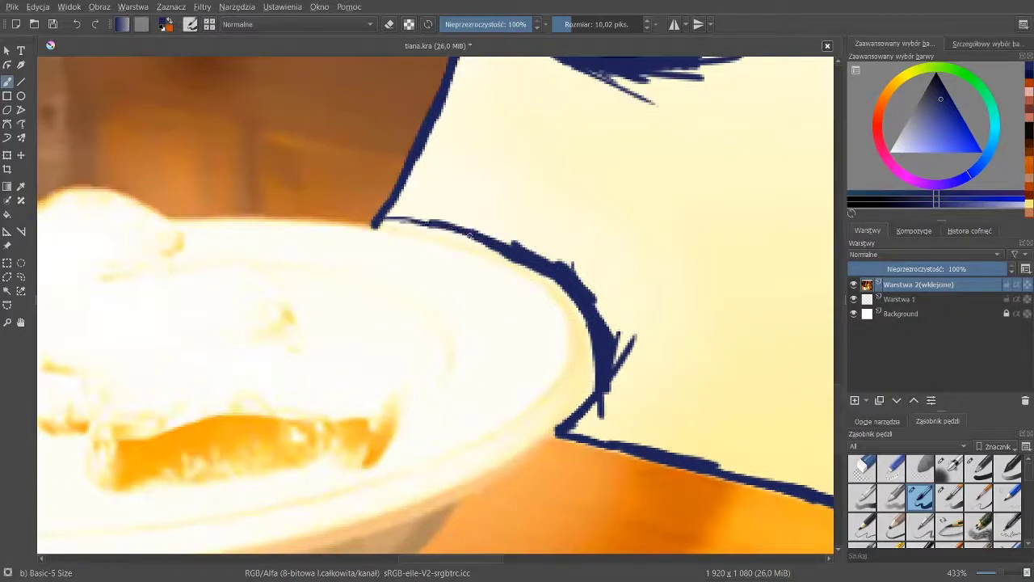
- Fill the area inside the navy outline, including the former apron, with solid navy from the bowl's rim to the jar
mouse_move(441, 192)
mouse_down()
mouse_move(408, 141)
mouse_move(464, 102)
mouse_move(609, 407)
mouse_up()
drag(673, 353, 598, 452)
mouse_move(416, 190)
mouse_down()
mouse_move(393, 169)
mouse_move(526, 185)
mouse_move(457, 150)
mouse_move(614, 388)
mouse_up()
drag(666, 254, 450, 406)
mouse_move(532, 227)
mouse_down()
mouse_move(490, 240)
mouse_move(542, 196)
mouse_move(715, 370)
mouse_move(435, 293)
mouse_up()
mouse_move(435, 307)
mouse_down()
mouse_move(520, 428)
mouse_move(551, 252)
mouse_up()
mouse_move(533, 282)
mouse_down()
mouse_move(528, 361)
mouse_move(363, 490)
mouse_move(178, 409)
mouse_move(321, 397)
mouse_move(422, 266)
mouse_move(254, 323)
mouse_move(180, 219)
mouse_up()
scroll(180, 219, up, 1)
drag(570, 73, 283, 61)
- Set the brush size to 6.40 px and paint navy over the yellow seen through the jar's neck
click(568, 28)
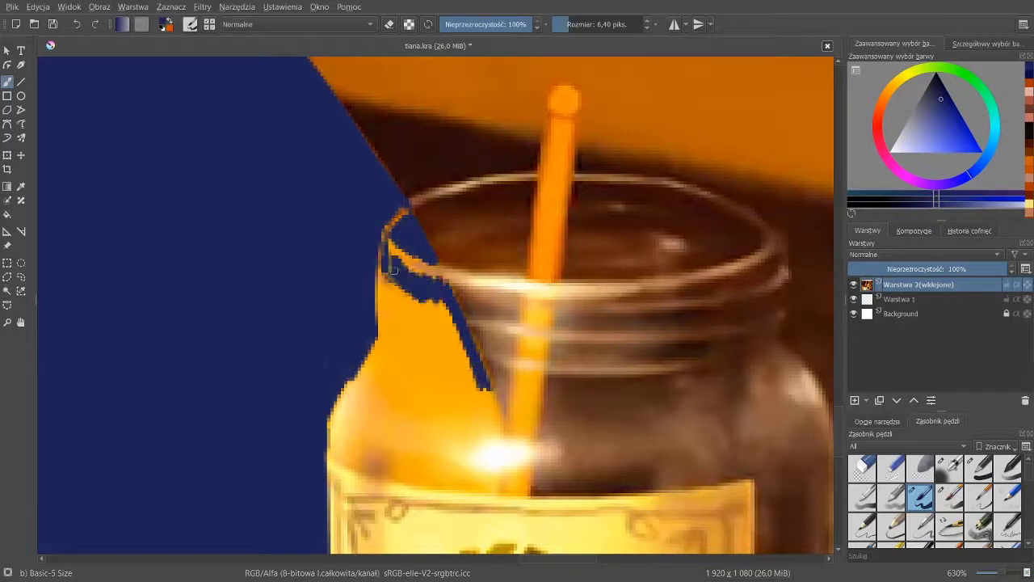
mouse_move(491, 206)
mouse_down()
mouse_move(439, 369)
mouse_move(439, 169)
mouse_up()
mouse_move(325, 146)
mouse_down()
mouse_move(329, 260)
mouse_move(389, 292)
mouse_move(469, 311)
mouse_up()
mouse_move(495, 392)
mouse_down()
mouse_move(426, 386)
mouse_move(322, 247)
mouse_move(311, 322)
mouse_move(416, 212)
mouse_move(381, 267)
mouse_move(469, 402)
mouse_move(418, 423)
mouse_move(351, 375)
mouse_move(302, 293)
mouse_move(281, 315)
mouse_up()
scroll(453, 355, down, 3)
scroll(509, 358, up, 4)
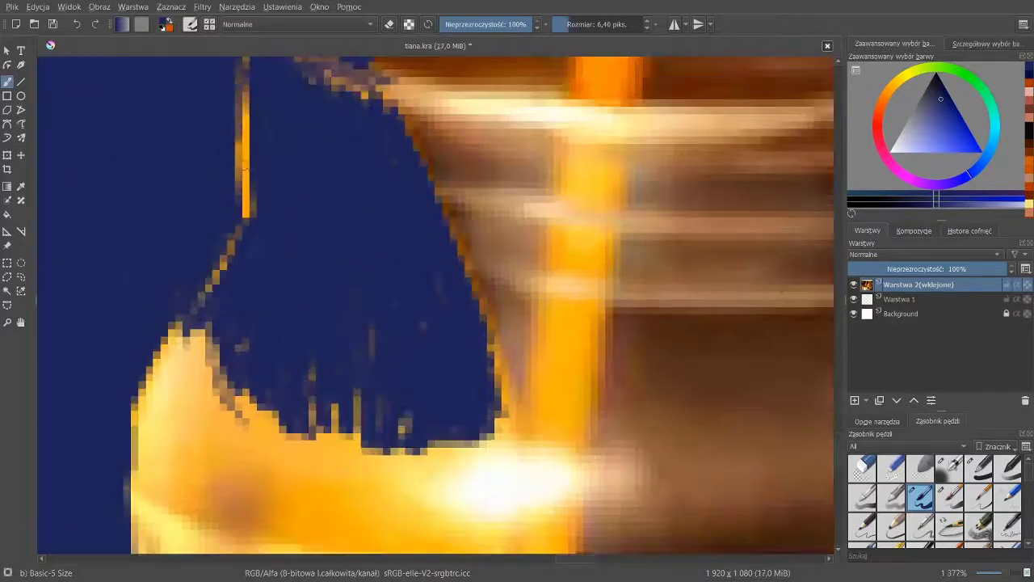
- Cover the remaining yellow inside the jar down to its label with navy, lowering the opacity to 54% for softer strokes
drag(256, 98, 241, 250)
drag(284, 218, 288, 355)
drag(372, 228, 394, 104)
mouse_move(218, 355)
mouse_down()
mouse_move(174, 465)
mouse_move(232, 364)
mouse_move(182, 391)
mouse_move(189, 449)
mouse_up()
mouse_move(329, 433)
mouse_down()
mouse_move(278, 258)
mouse_move(327, 292)
mouse_move(287, 321)
mouse_move(285, 348)
mouse_move(243, 374)
mouse_up()
mouse_move(113, 325)
mouse_down()
mouse_move(135, 353)
mouse_move(165, 294)
mouse_move(279, 404)
mouse_up()
mouse_move(250, 368)
mouse_down()
mouse_move(391, 291)
mouse_move(242, 380)
mouse_move(452, 396)
mouse_move(437, 363)
mouse_up()
mouse_move(405, 300)
mouse_down()
mouse_move(428, 380)
mouse_move(325, 409)
mouse_move(194, 282)
mouse_up()
mouse_move(243, 379)
mouse_down()
mouse_move(133, 186)
mouse_move(182, 234)
mouse_move(231, 240)
mouse_move(346, 311)
mouse_up()
drag(469, 243, 443, 406)
scroll(458, 227, up, 5)
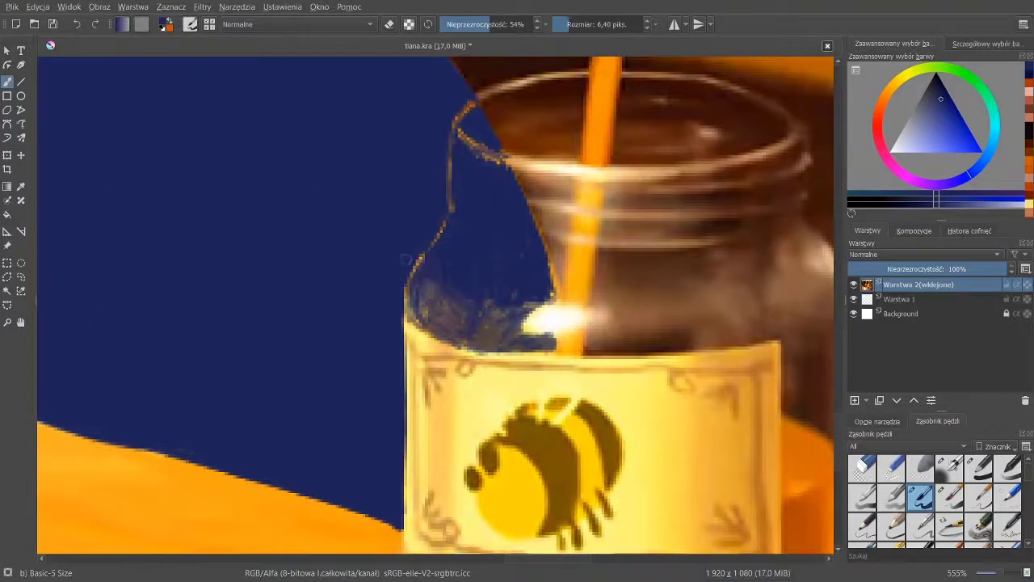
- Pick a darker navy at 100% opacity and neaten the waistband's upper edge at both ends
scroll(407, 258, down, 6)
scroll(628, 334, up, 4)
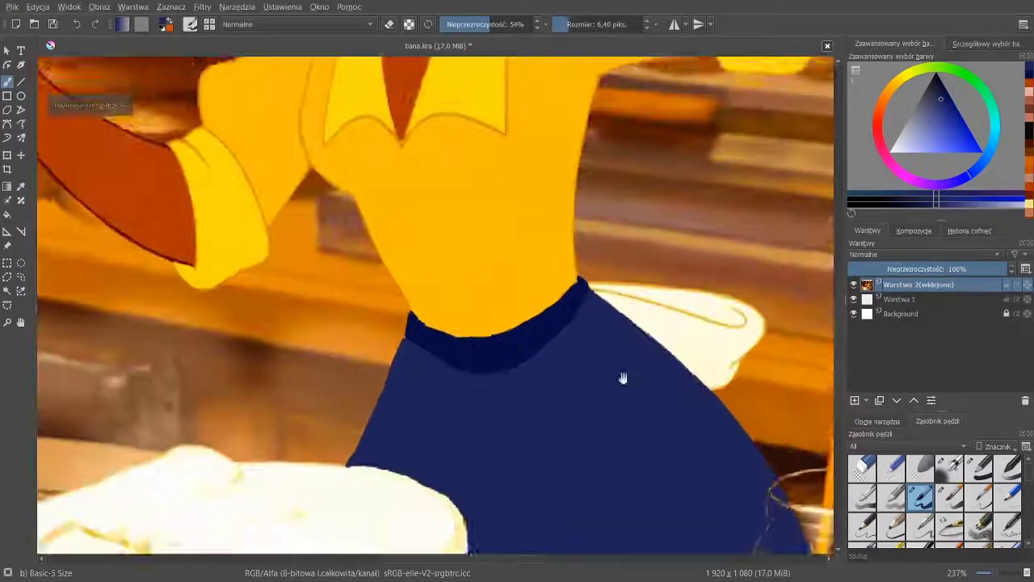
scroll(400, 289, up, 7)
click(944, 91)
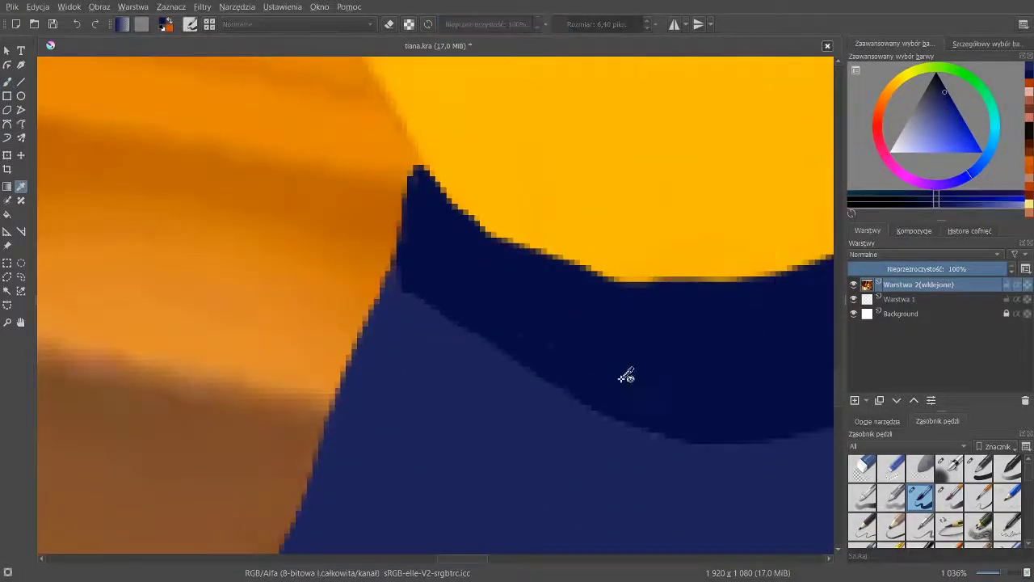
drag(751, 278, 324, 348)
drag(701, 133, 547, 235)
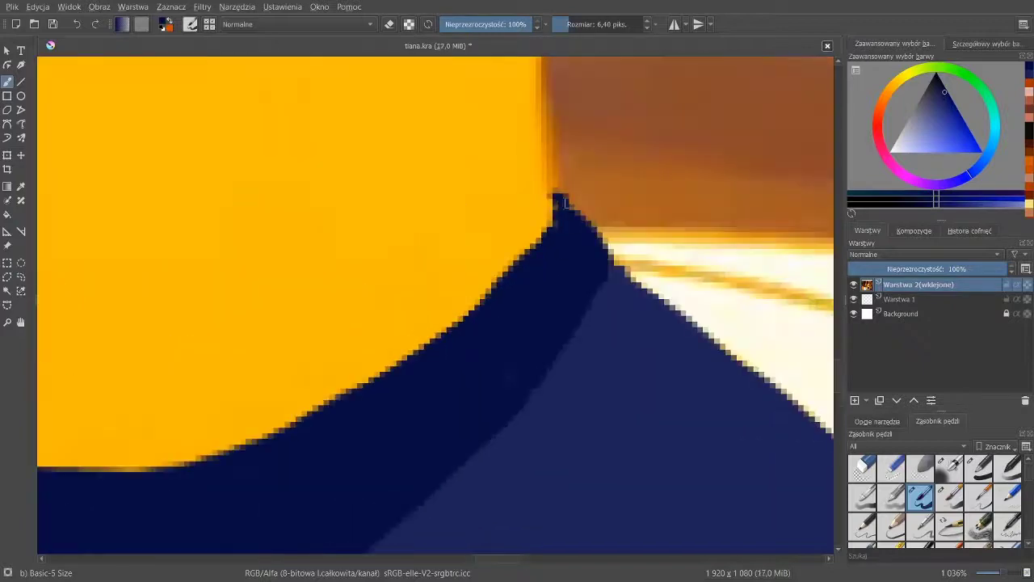
- Smooth the middle of the waistband's upper edge against the yellow blouse with the darker navy
scroll(612, 244, down, 6)
scroll(527, 185, up, 5)
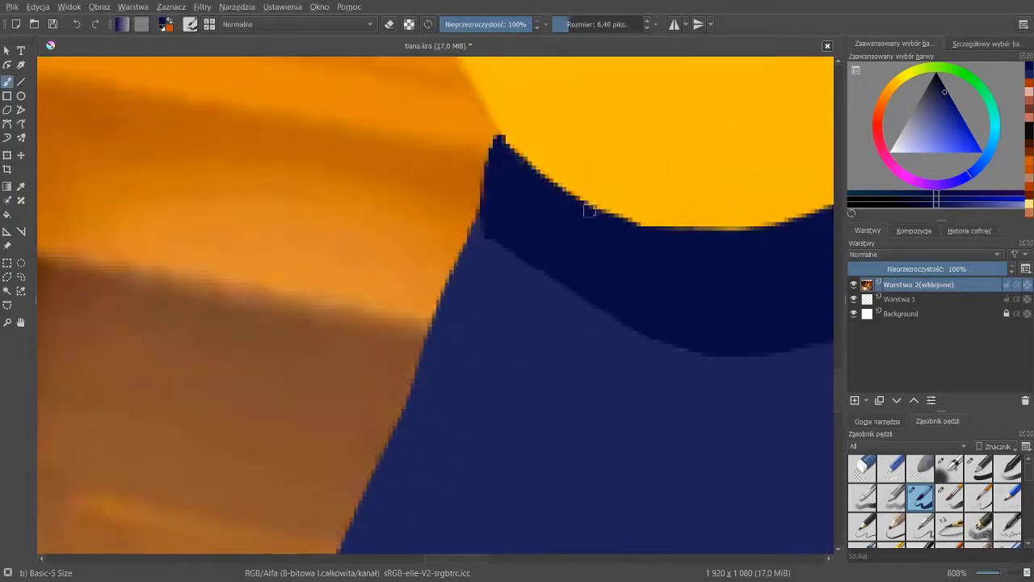
drag(659, 231, 677, 232)
drag(726, 275, 478, 329)
scroll(453, 321, down, 7)
scroll(448, 317, up, 4)
- Sample white, enlarge the brush to 87.01 px and dot polka dots over the jar-side half of the navy skirt
ctrl+click(611, 101)
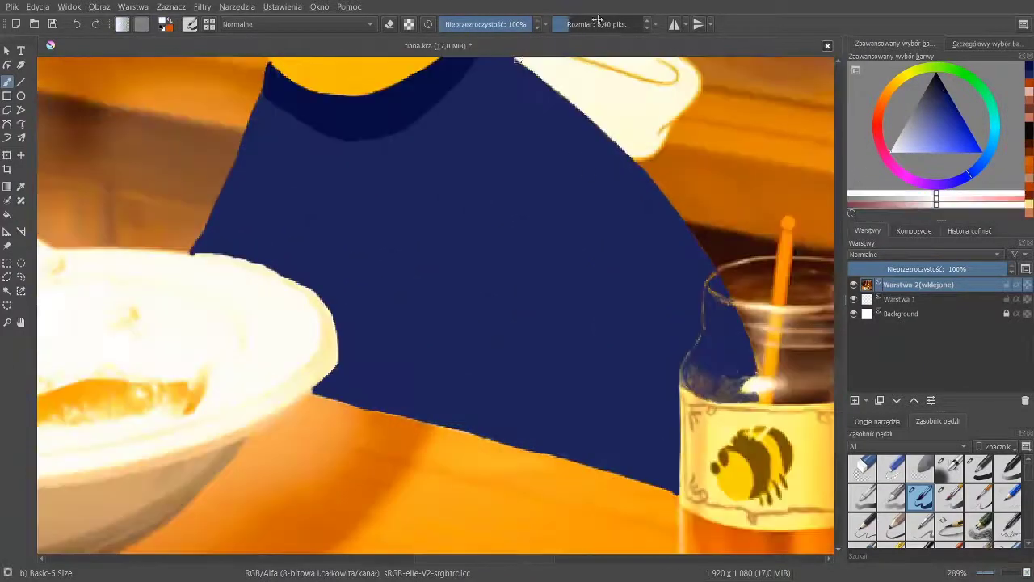
click(593, 24)
click(494, 122)
click(588, 211)
click(481, 210)
click(528, 300)
click(647, 261)
click(629, 351)
click(553, 403)
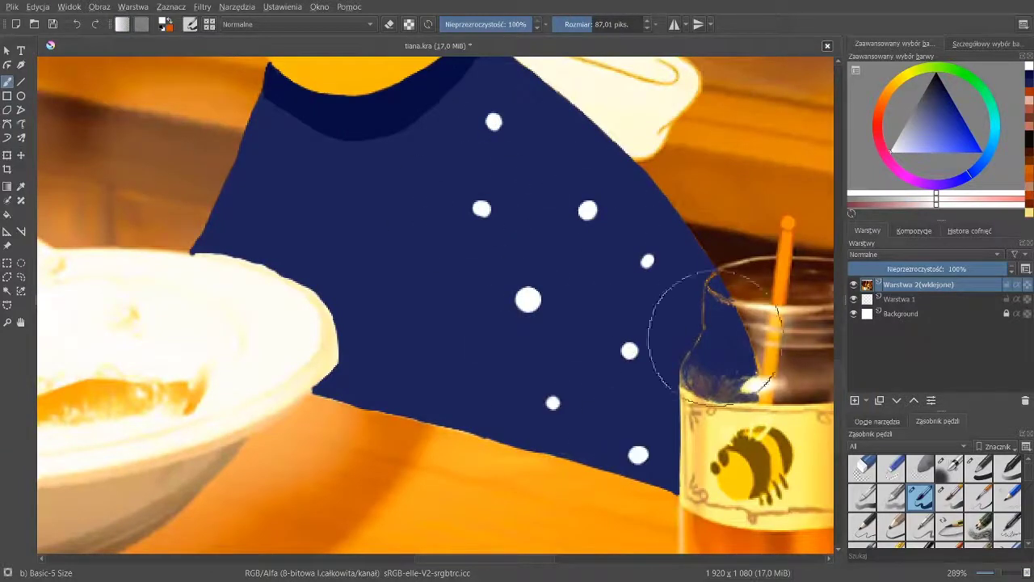
- Add more white polka dots of varying size over the bowl-side half of the skirt
click(441, 374)
click(438, 285)
click(399, 190)
click(312, 173)
click(353, 254)
click(363, 361)
click(244, 238)
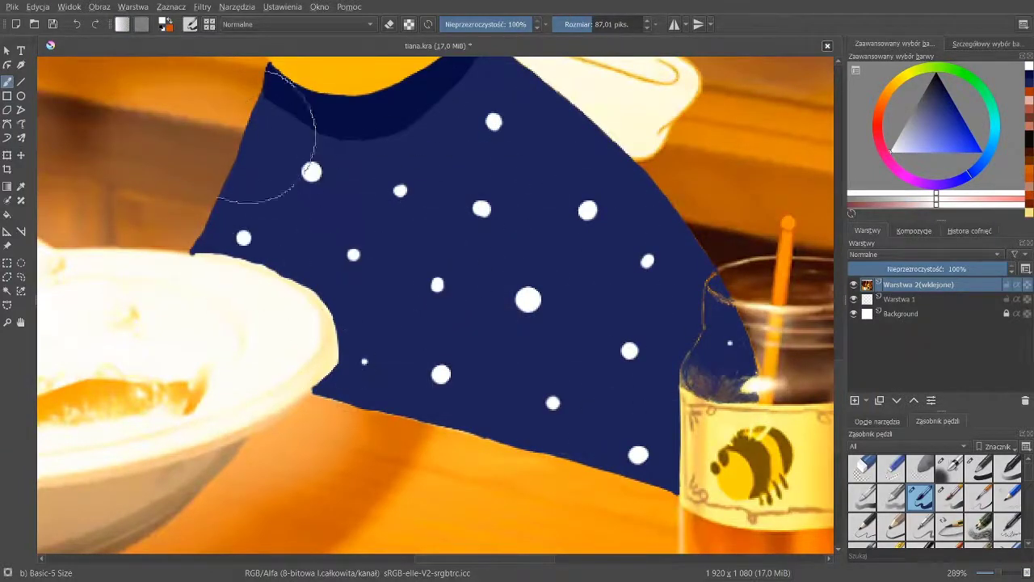
scroll(432, 196, down, 6)
scroll(393, 283, up, 8)
scroll(443, 351, down, 7)
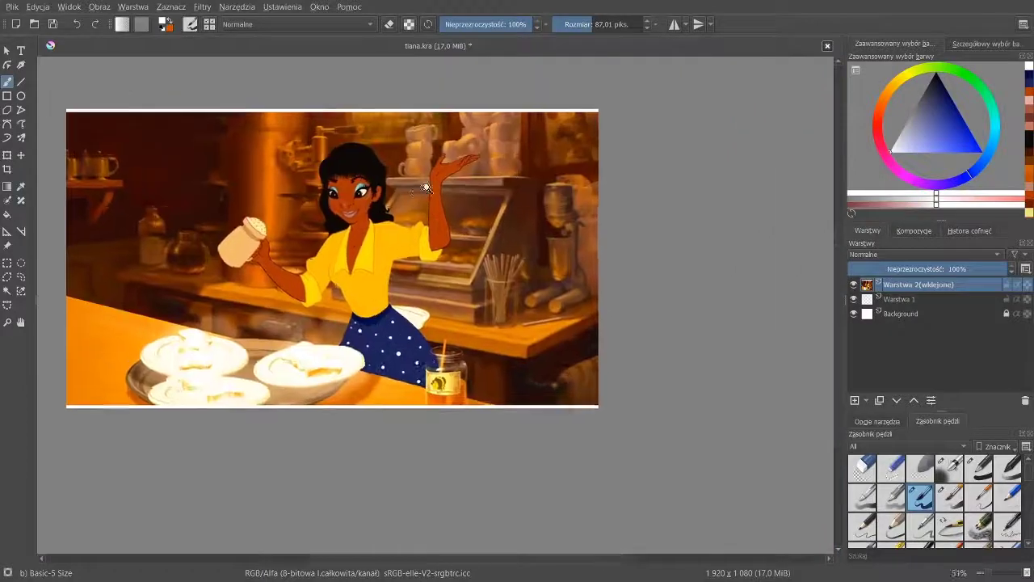
- Draw a leafy vine tattoo across the raised arm's wrist in near-black with the Pencil-4 Soft brush
scroll(436, 197, up, 6)
scroll(436, 196, up, 4)
click(933, 78)
scroll(994, 494, down, 2)
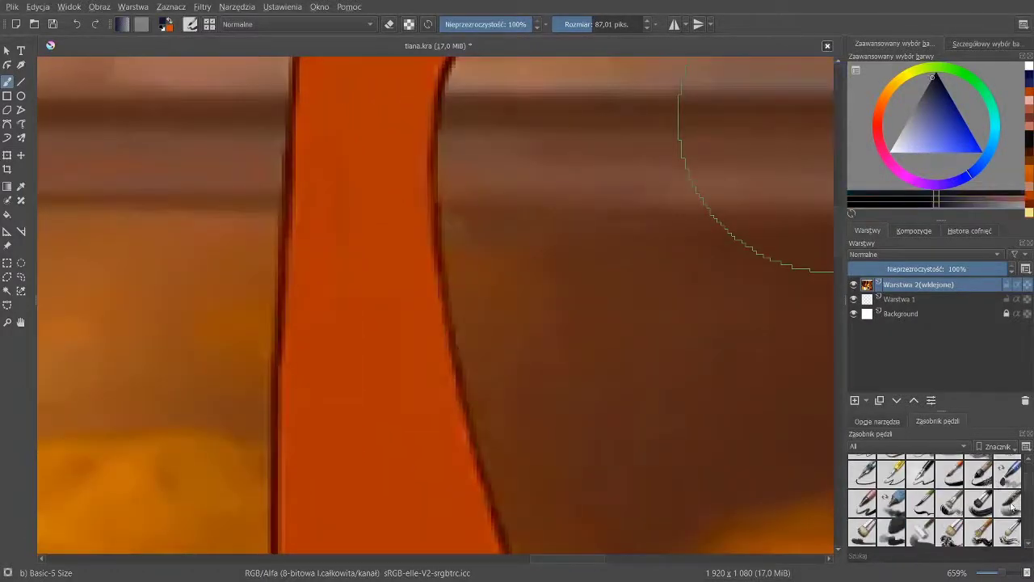
click(1029, 459)
click(920, 467)
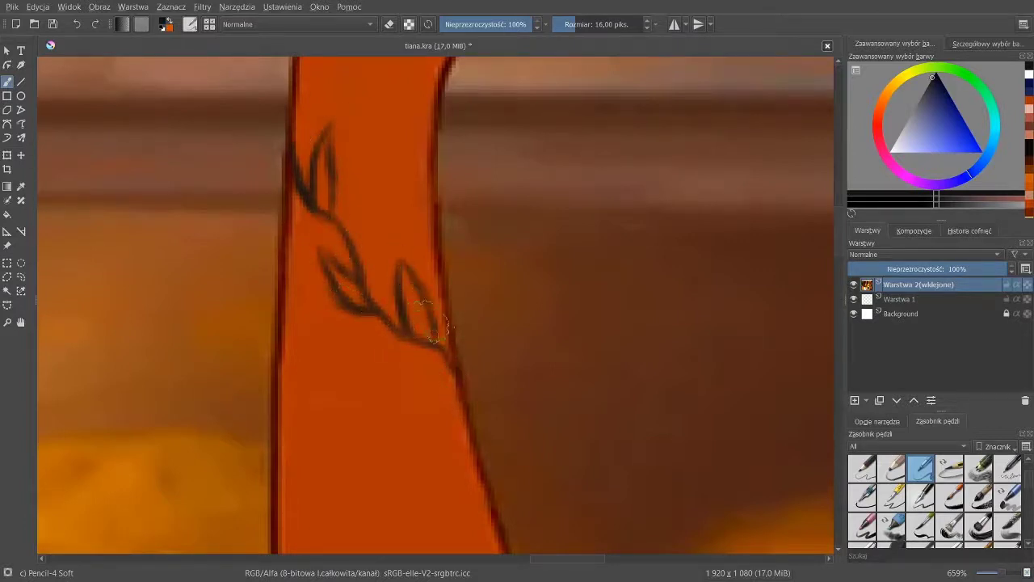
drag(451, 368, 456, 380)
mouse_move(493, 266)
mouse_down()
mouse_move(477, 441)
mouse_move(531, 243)
mouse_up()
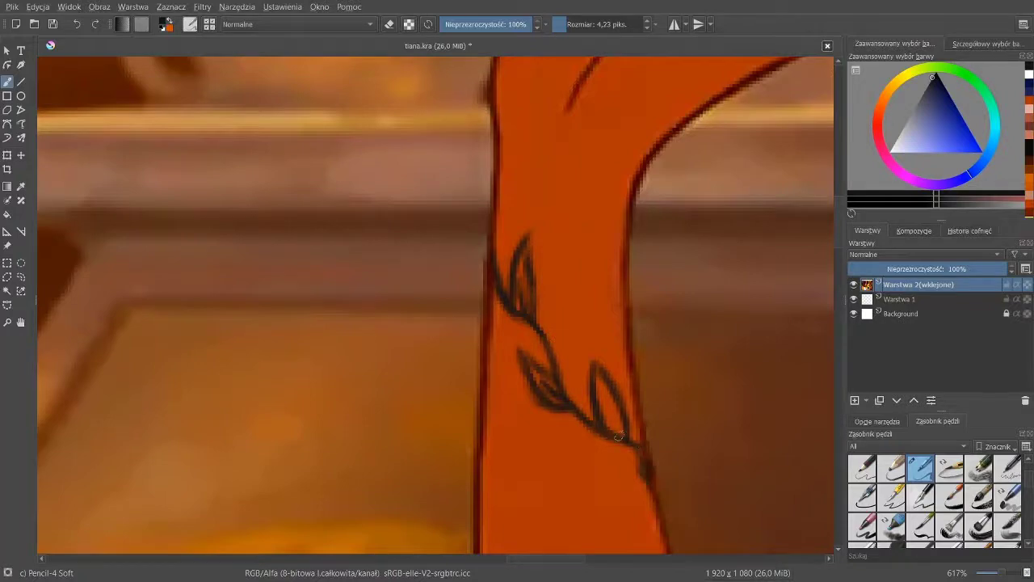
scroll(619, 437, down, 10)
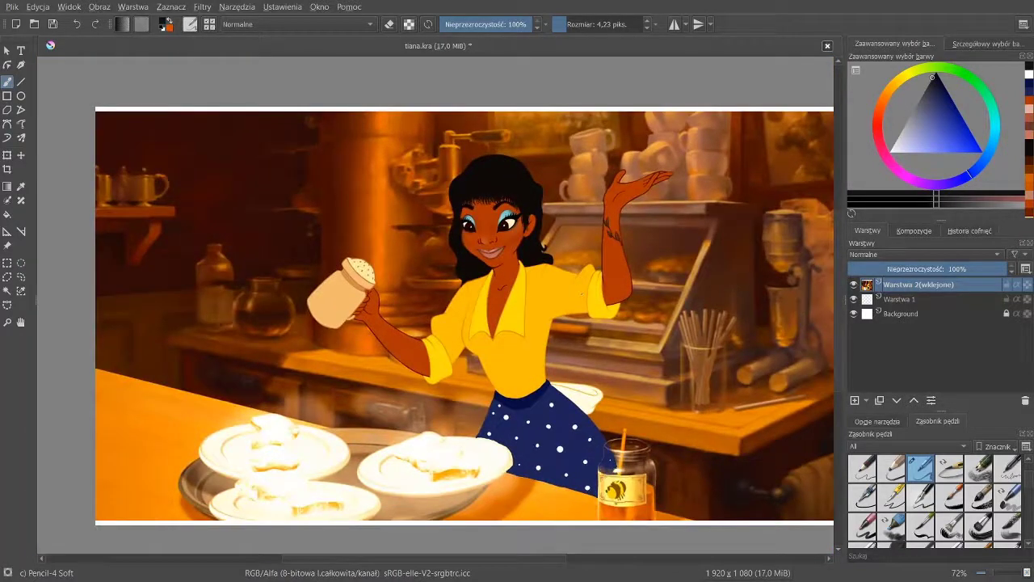
- Paint a round golden-yellow stud on the earlobe with a 4.23 px brush and add a lighter yellow highlight
scroll(532, 224, up, 13)
click(893, 84)
click(981, 151)
click(422, 355)
click(950, 152)
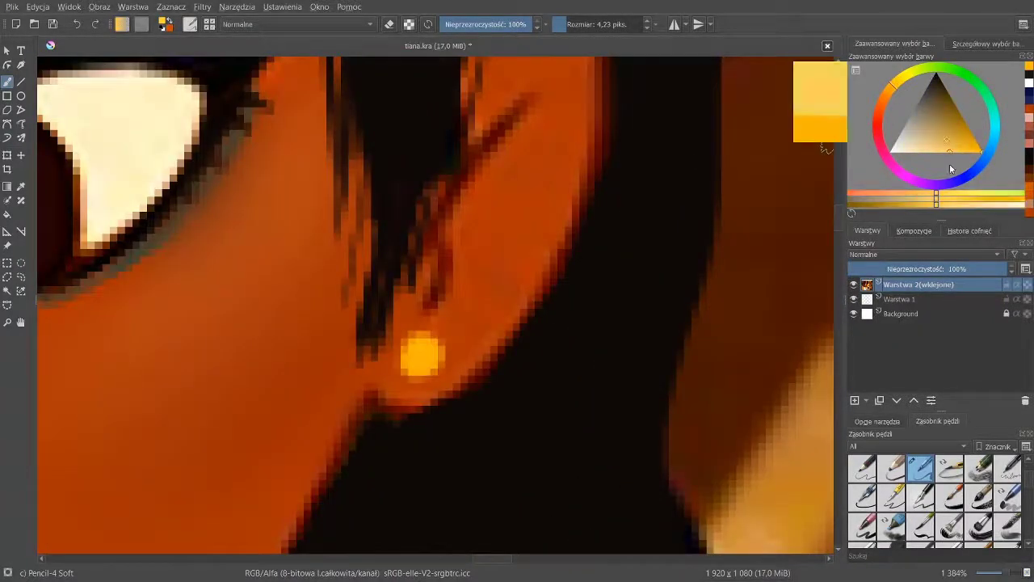
click(900, 80)
click(420, 353)
mouse_move(423, 355)
mouse_down()
mouse_move(447, 172)
mouse_move(449, 379)
mouse_up()
- Draw a straight golden-yellow drop hanging down from the ear stud
click(893, 84)
click(982, 151)
drag(445, 202, 446, 378)
scroll(533, 425, down, 13)
scroll(534, 425, up, 11)
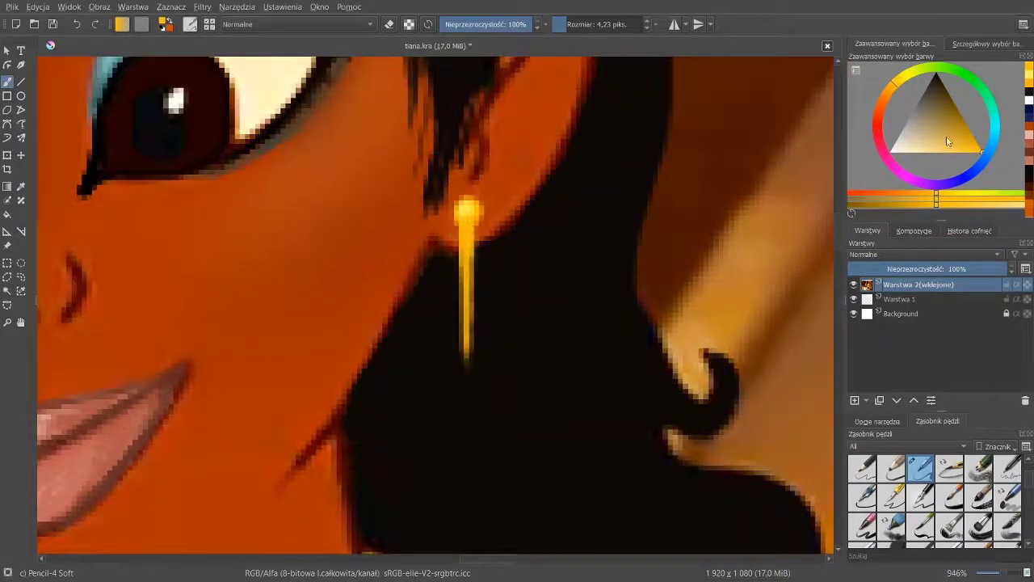
- Add a pale yellow highlight line along the hanging earring with a 1.48 px brush
click(905, 73)
click(942, 152)
scroll(573, 221, up, 5)
drag(413, 152, 414, 461)
scroll(519, 467, down, 13)
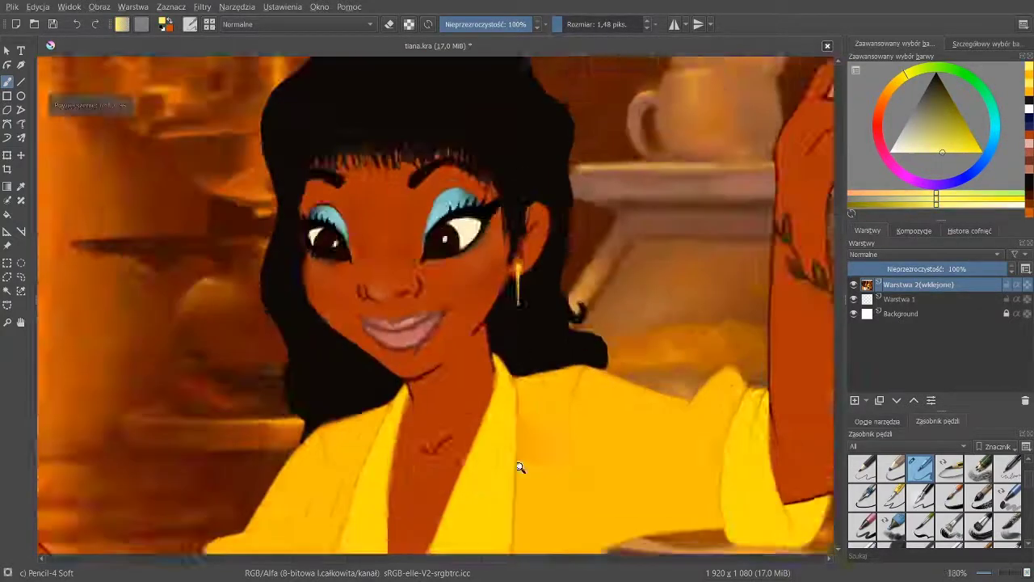
scroll(541, 311, up, 6)
scroll(561, 348, down, 8)
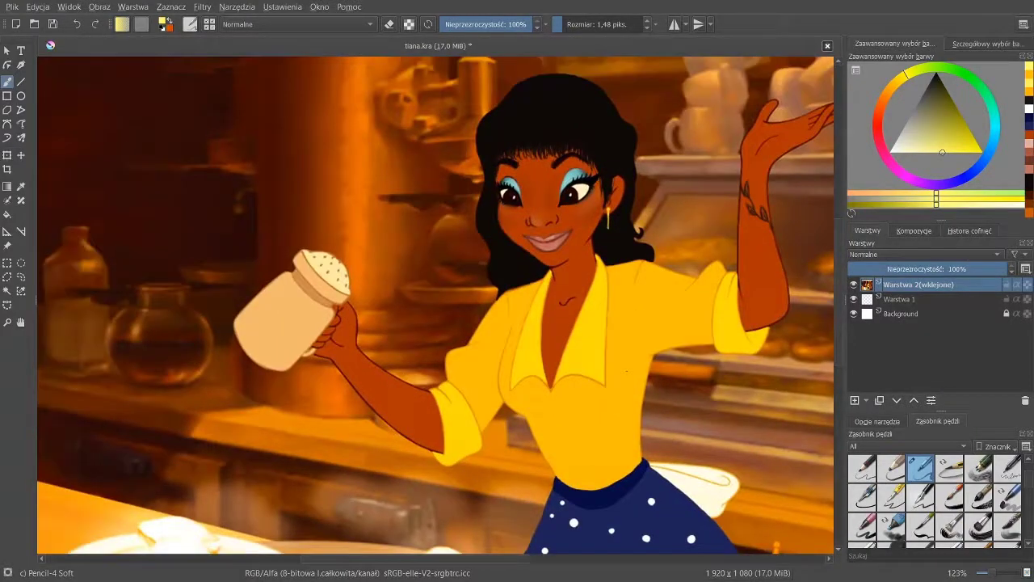
- Paint a gold bracelet across the wrist holding the shaker at 9.21 px, with a light yellow highlight and darker ends
scroll(357, 345, up, 5)
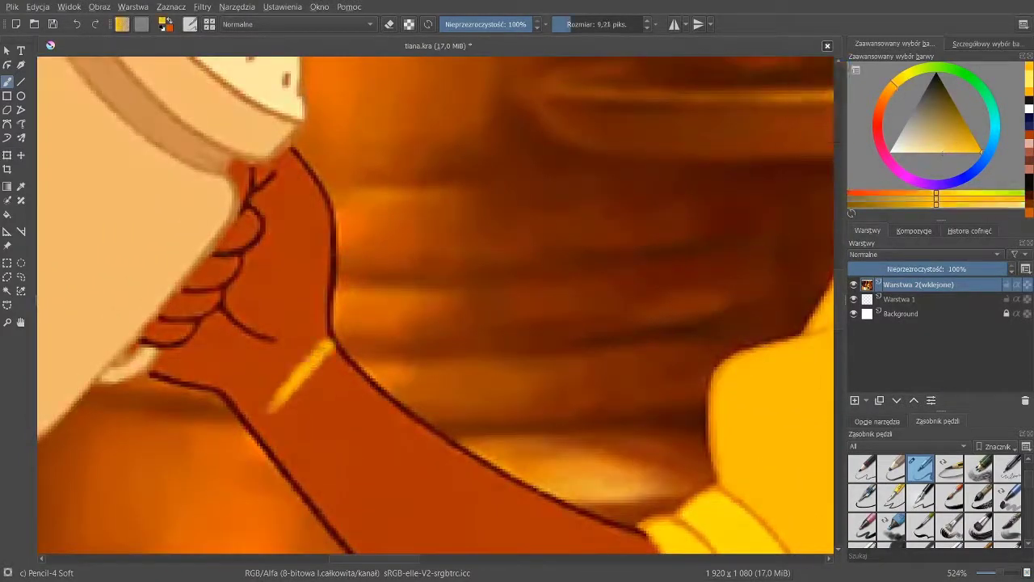
click(902, 80)
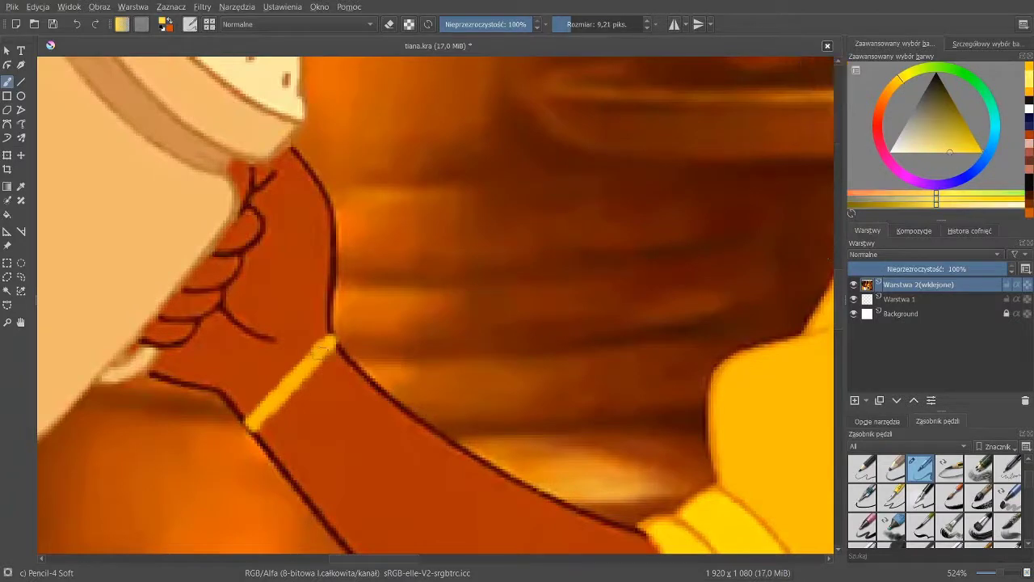
drag(327, 349, 250, 425)
click(965, 121)
click(887, 91)
click(331, 342)
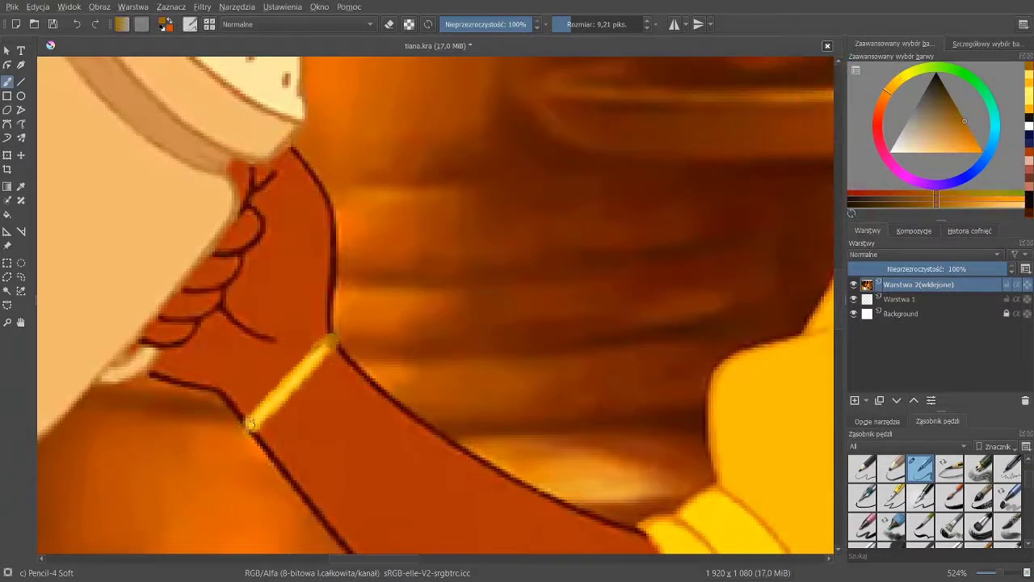
scroll(436, 307, down, 7)
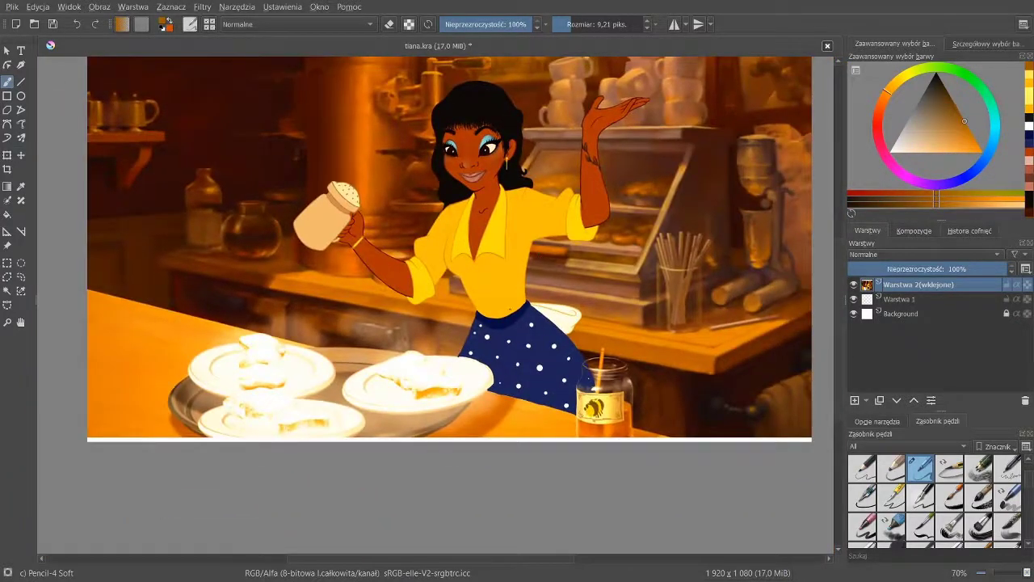
- Draw a thin orange-gold necklace curving around the neck between the two sides of the collar
scroll(484, 173, up, 8)
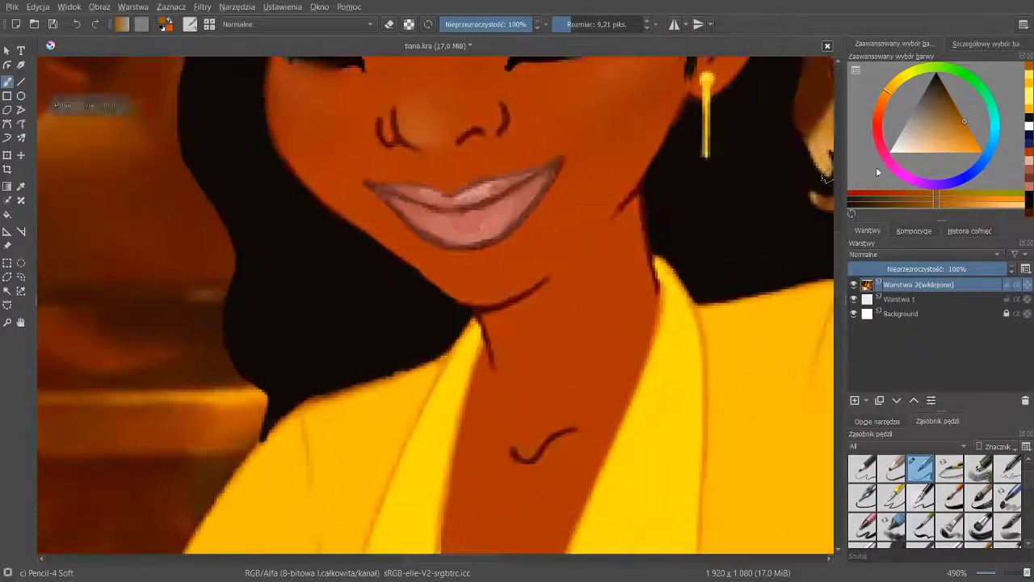
drag(937, 112, 979, 151)
scroll(529, 331, up, 1)
drag(485, 351, 618, 293)
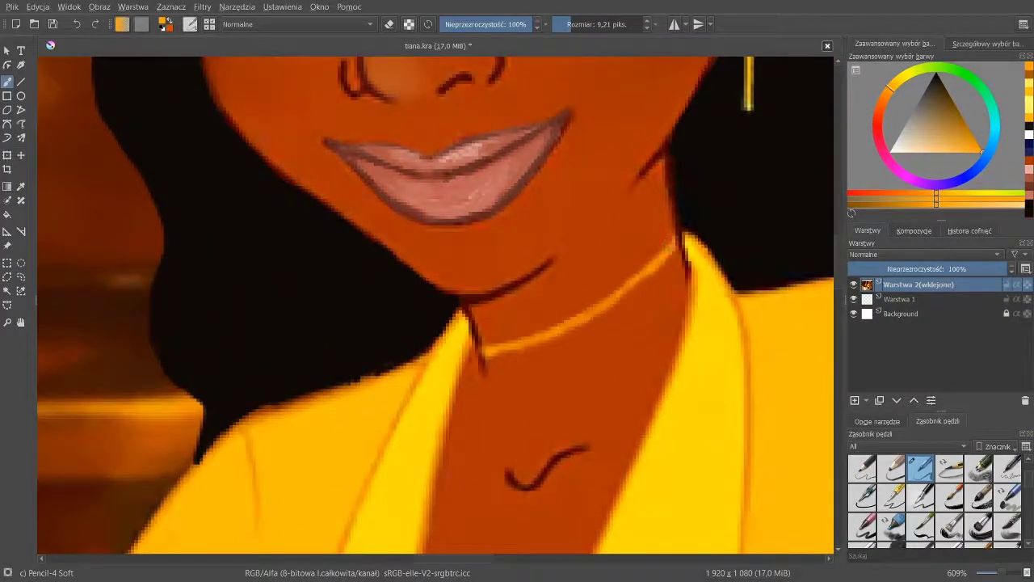
- Shade the necklace's ends in dark orange-brown and add a pale yellow highlight along the chain
click(956, 108)
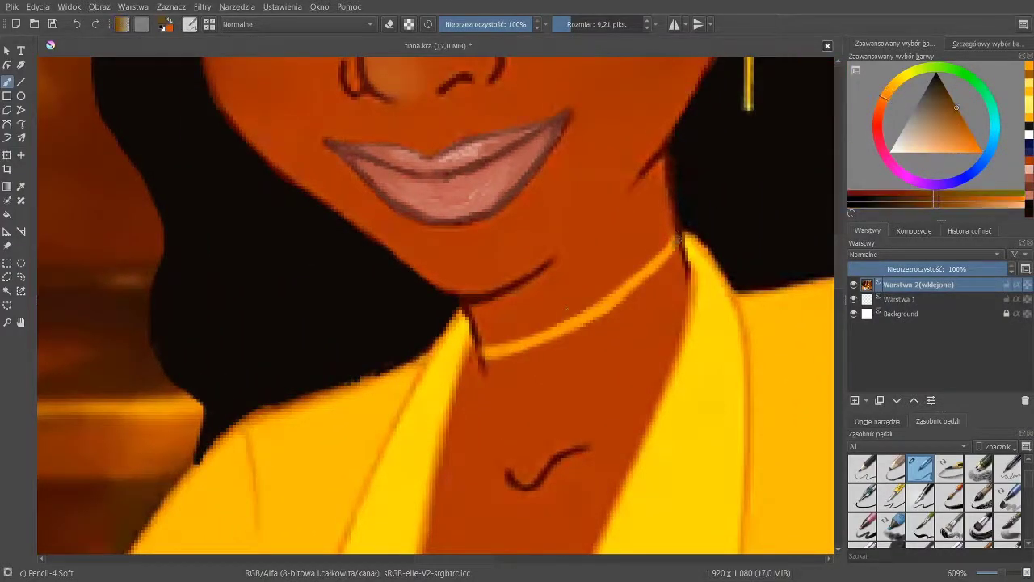
click(902, 75)
click(945, 152)
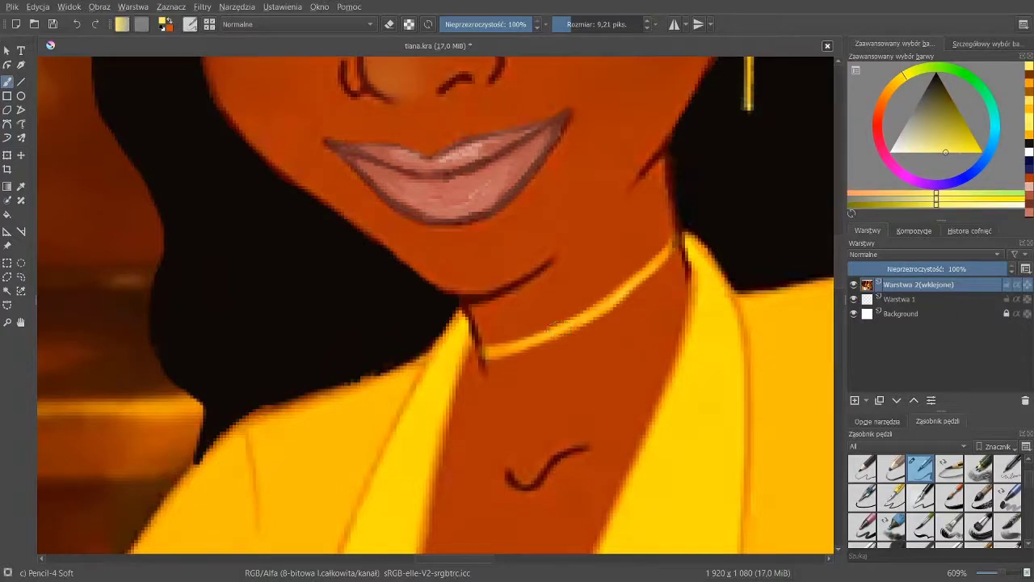
scroll(518, 178, down, 6)
scroll(513, 207, up, 7)
drag(488, 150, 512, 151)
scroll(594, 303, down, 6)
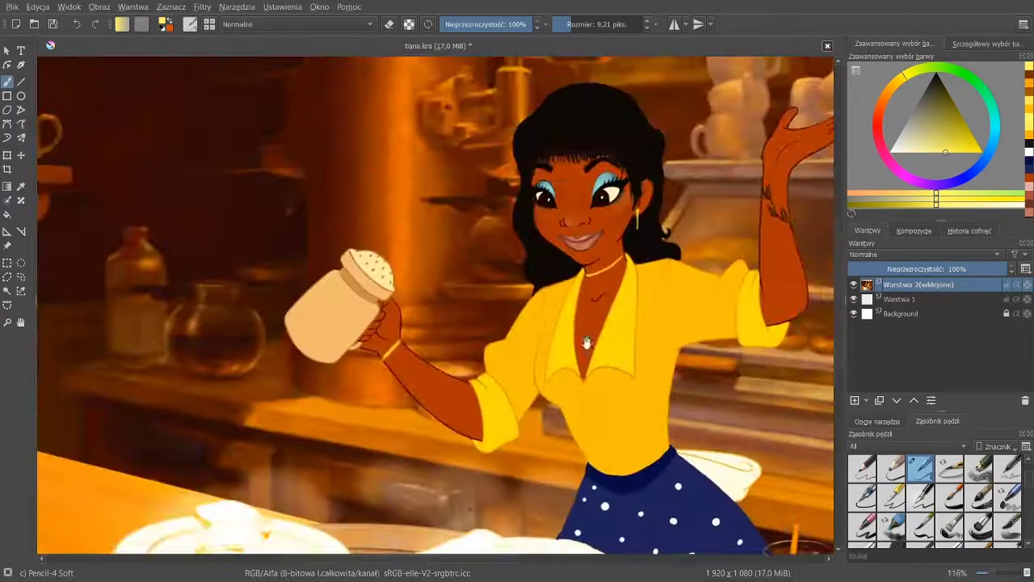
- Paint a band in the counter's sampled orange across the white apron bow with Basic-5 Size at 87.01 px, redoing unwanted strokes
scroll(585, 219, up, 6)
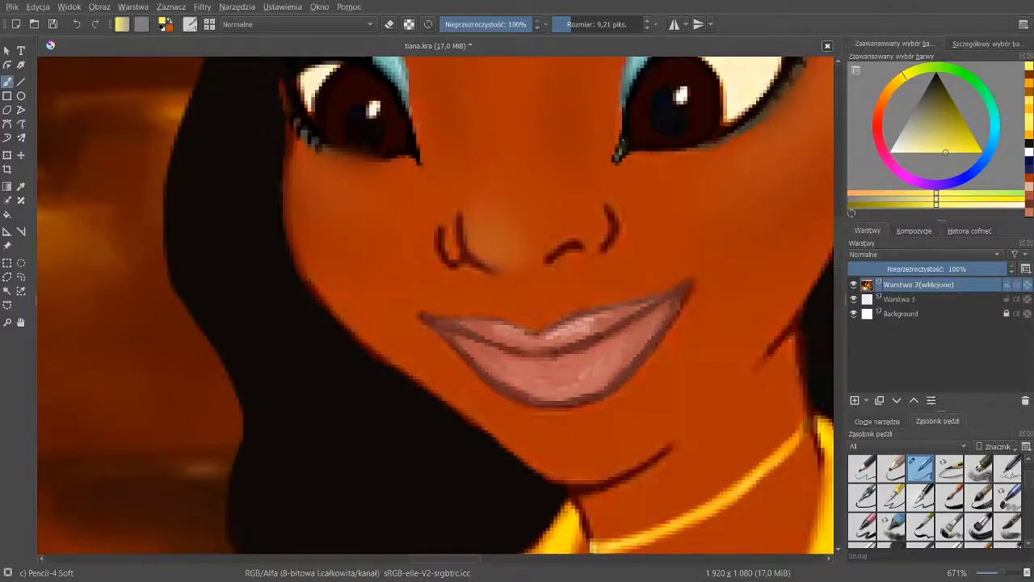
scroll(620, 150, down, 7)
scroll(561, 249, up, 6)
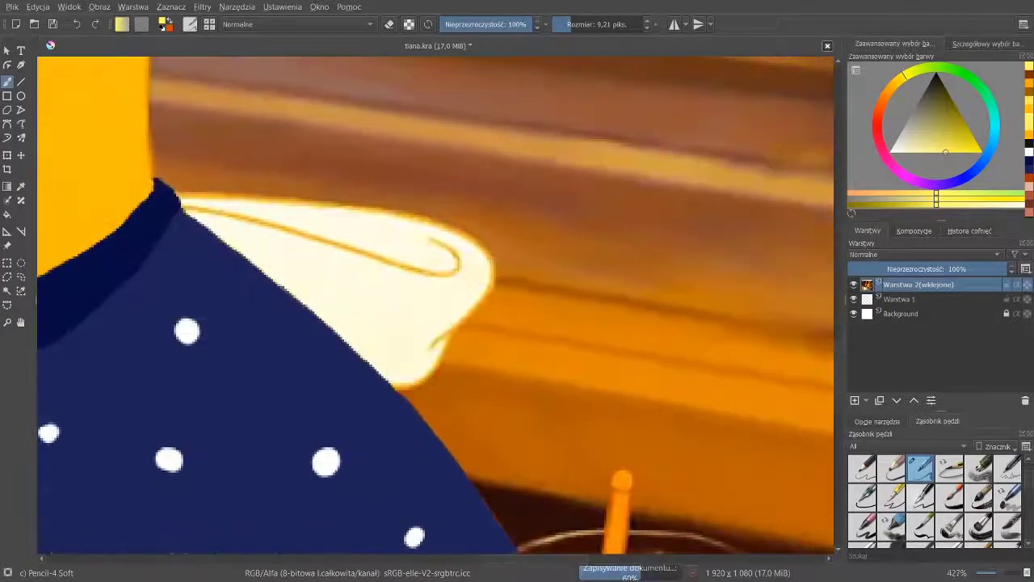
ctrl+click(508, 301)
scroll(922, 494, up, 2)
drag(483, 299, 289, 280)
click(920, 485)
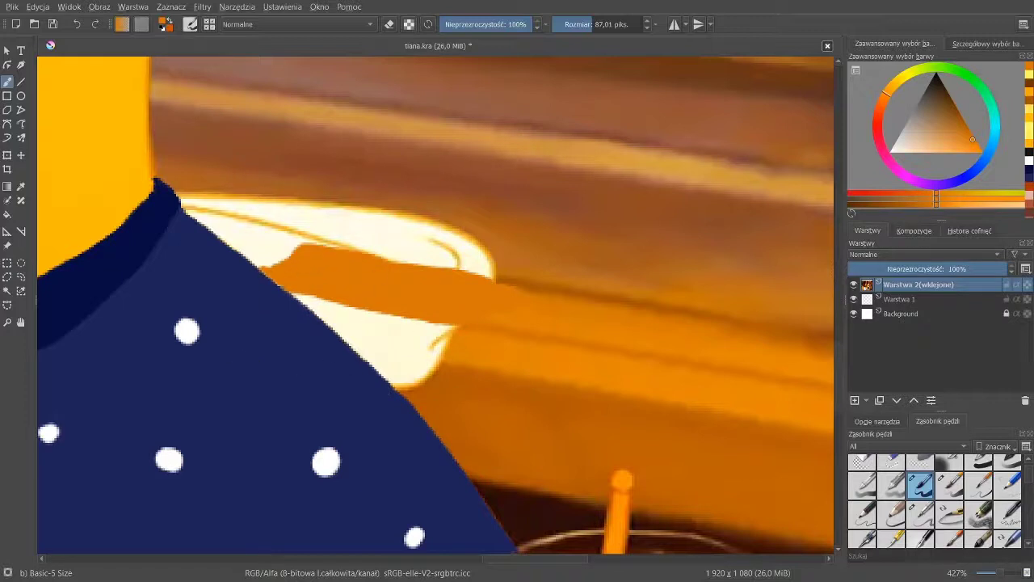
key(ctrl+z)
key(ctrl+z)
drag(377, 269, 281, 256)
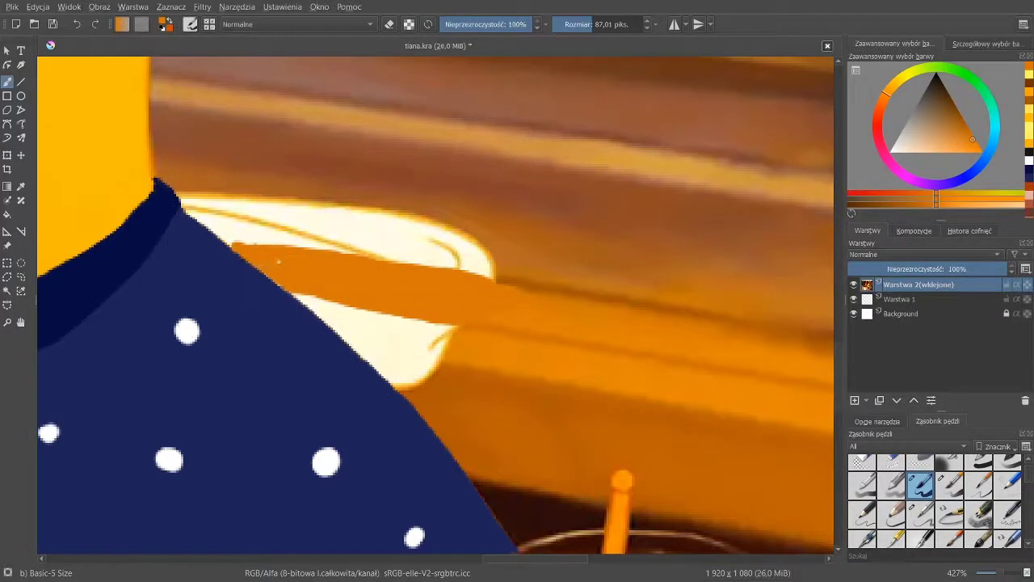
- Reduce the brush to 9.21 px and refine the orange band where it meets the skirt's edge
scroll(227, 242, up, 5)
click(571, 25)
mouse_move(283, 240)
mouse_down()
mouse_move(228, 230)
mouse_move(349, 246)
mouse_up()
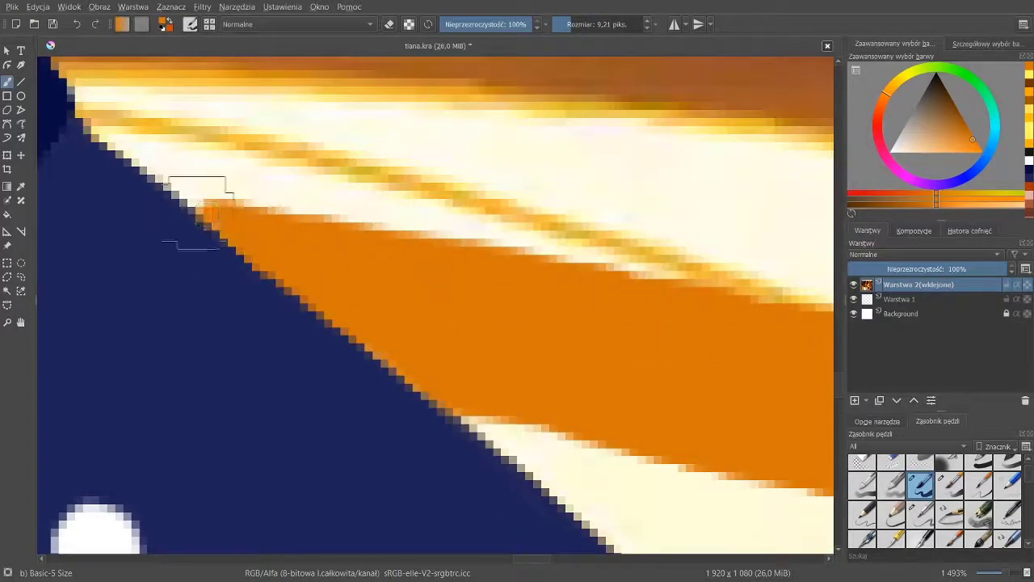
key(1)
scroll(509, 324, up, 5)
drag(508, 356, 421, 425)
- Sample the background's brown and paint it over the upper part of the white apron bow
key(p)
click(401, 298)
key(b)
mouse_move(365, 301)
mouse_down()
mouse_move(555, 348)
mouse_move(323, 317)
mouse_move(420, 346)
mouse_up()
mouse_move(512, 236)
mouse_down()
mouse_move(501, 410)
mouse_move(510, 445)
mouse_move(512, 243)
mouse_up()
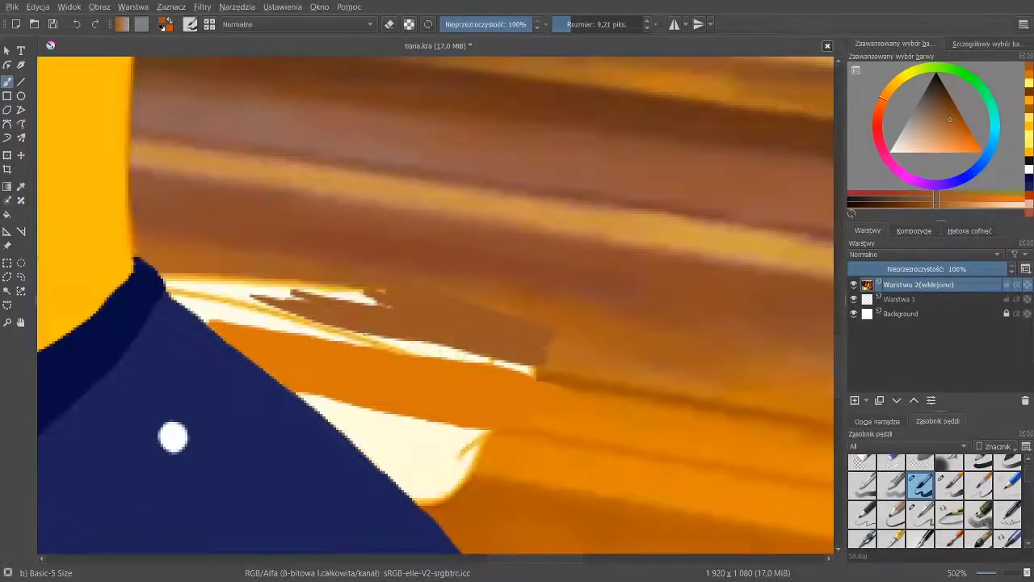
- Paint the sampled brown over the remaining white strip of the apron bow above the orange band, up to the skirt's edge
drag(368, 335, 535, 374)
drag(452, 356, 304, 320)
key(ctrl+z)
drag(535, 373, 307, 325)
drag(233, 308, 373, 343)
key(ctrl+z)
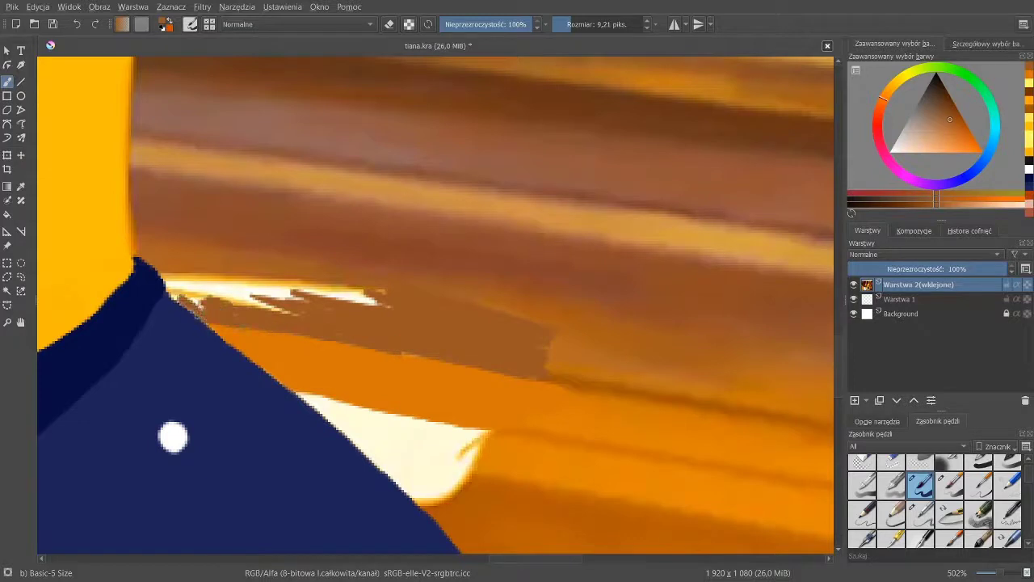
drag(243, 292, 385, 298)
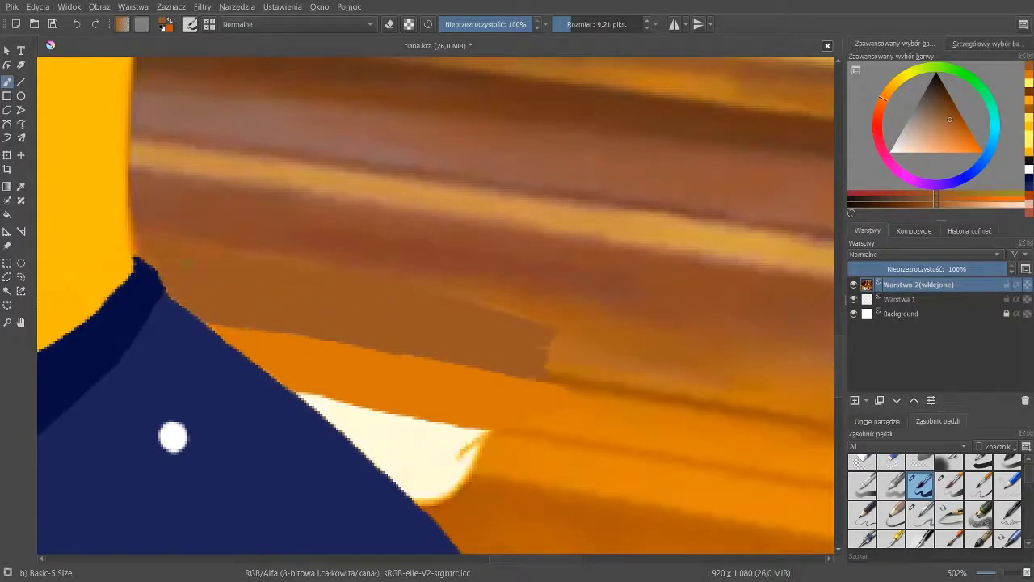
drag(479, 303, 513, 312)
- Cover the lower white part of the apron bow with the lighter and darker oranges sampled from the adjacent counter
mouse_move(540, 417)
mouse_down()
mouse_move(388, 412)
mouse_move(434, 289)
mouse_up()
ctrl+click(396, 324)
drag(313, 330, 365, 338)
mouse_move(365, 338)
mouse_down()
mouse_move(272, 312)
mouse_move(379, 319)
mouse_up()
drag(251, 291, 351, 308)
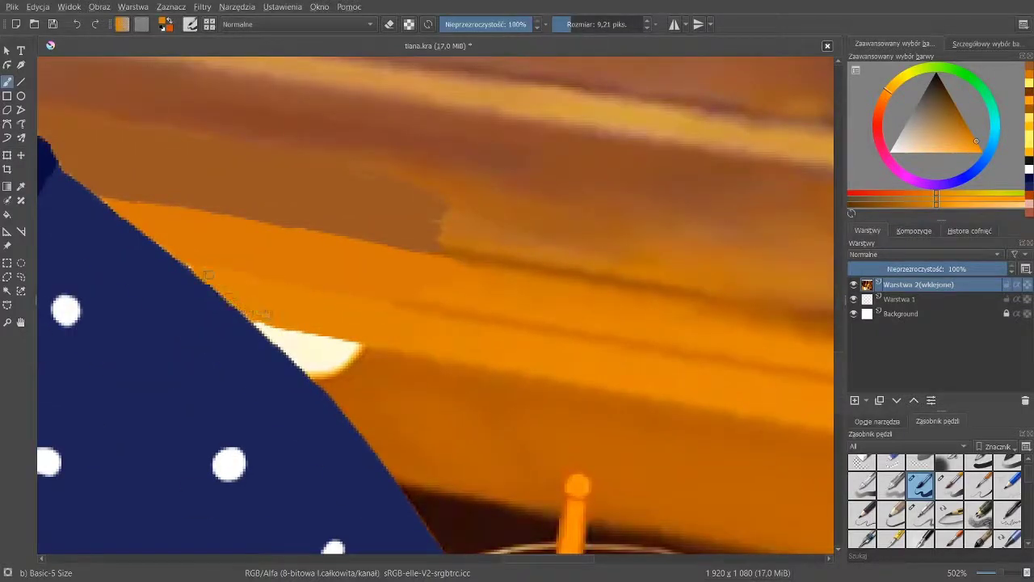
ctrl+click(361, 376)
drag(344, 362, 296, 352)
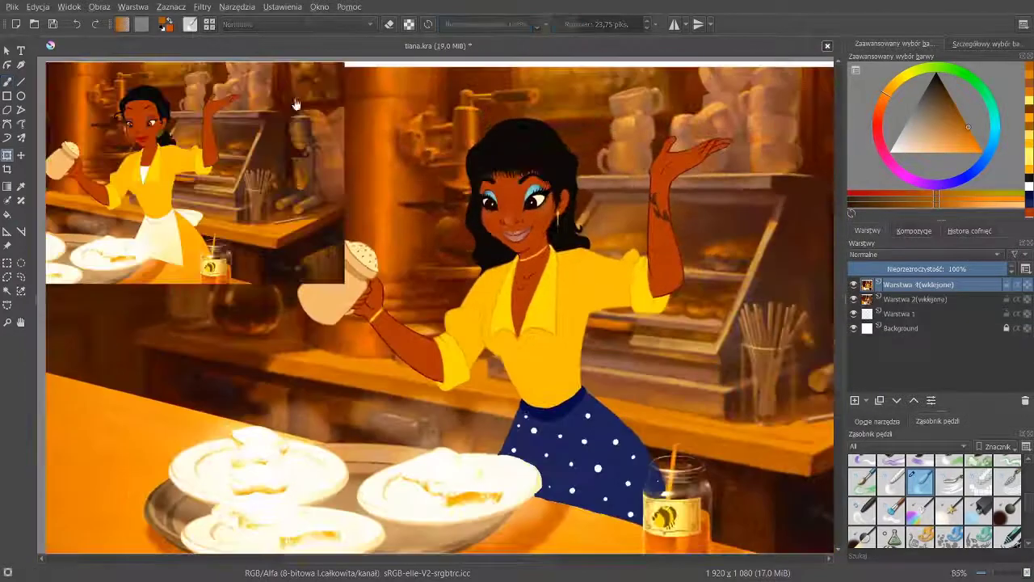
- Examine the made-over character up close and in full beside the small original picture for a before-and-after comparison
drag(112, 153, 354, 273)
drag(663, 381, 246, 240)
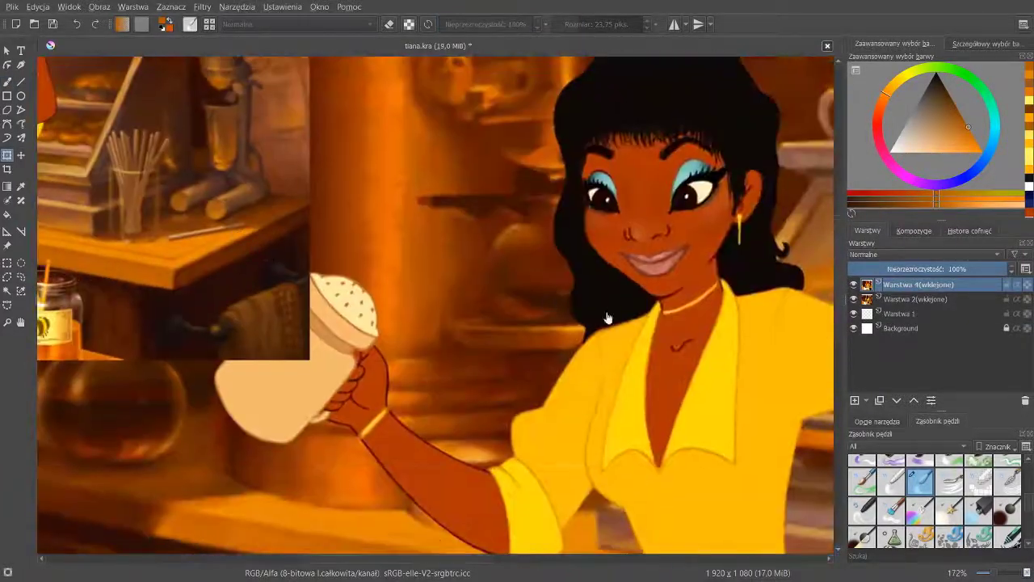
drag(652, 332, 574, 360)
drag(693, 386, 589, 362)
drag(651, 321, 575, 356)
drag(581, 317, 565, 351)
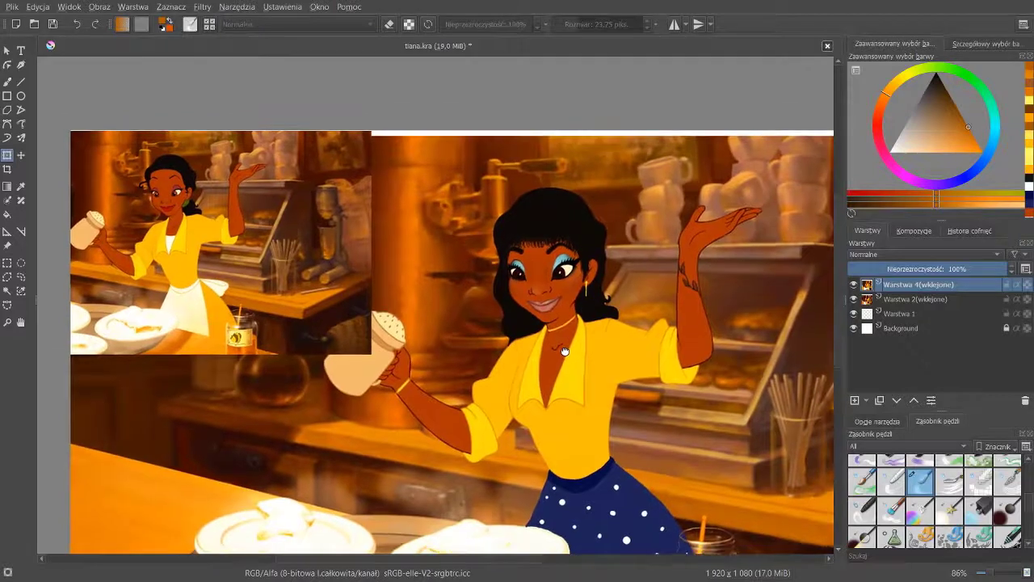
drag(570, 394, 554, 330)
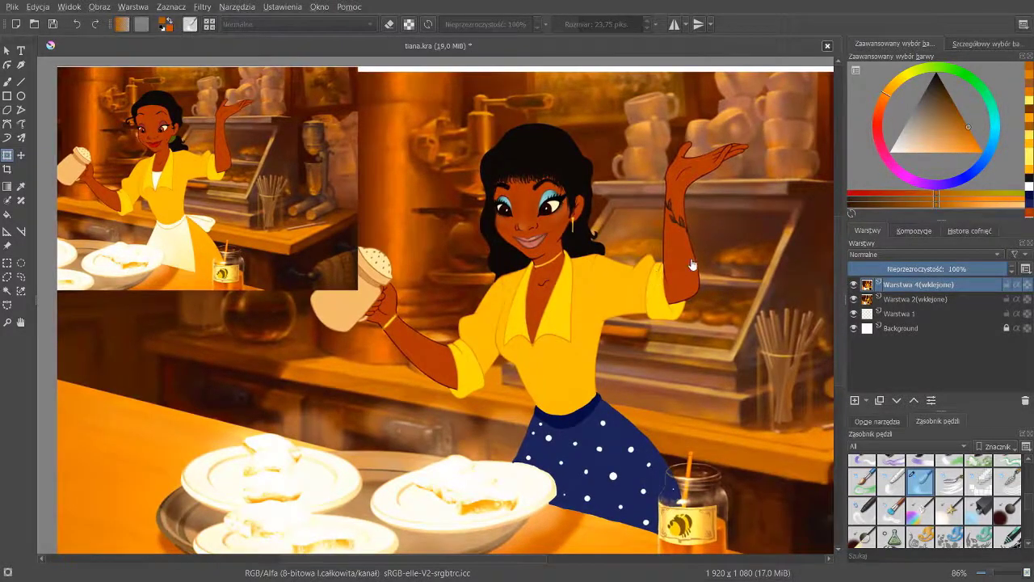